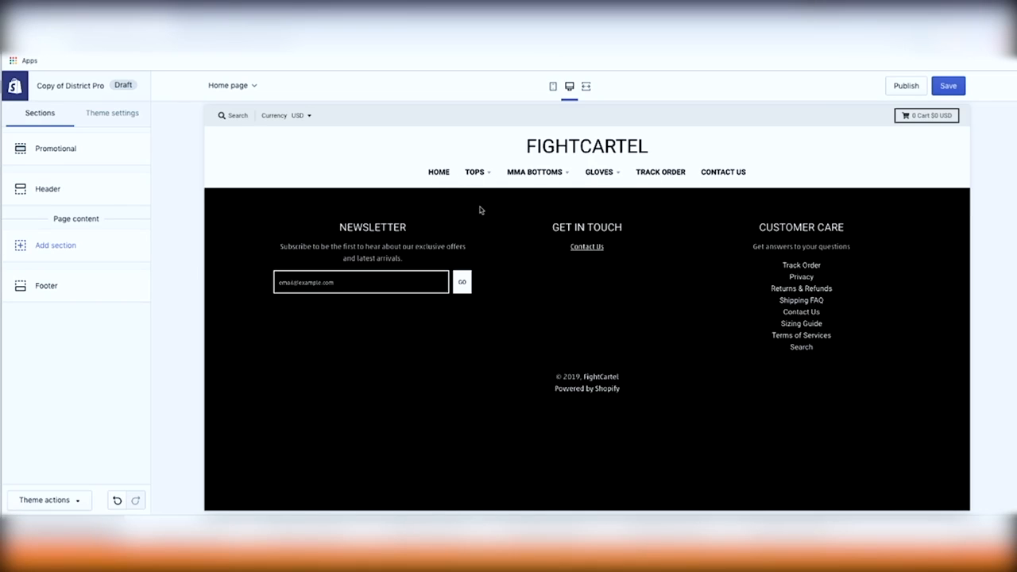
Add a Slideshow banner section to the FightCartel home page
{"action": "mouse_move", "coordinate": [480, 173]}
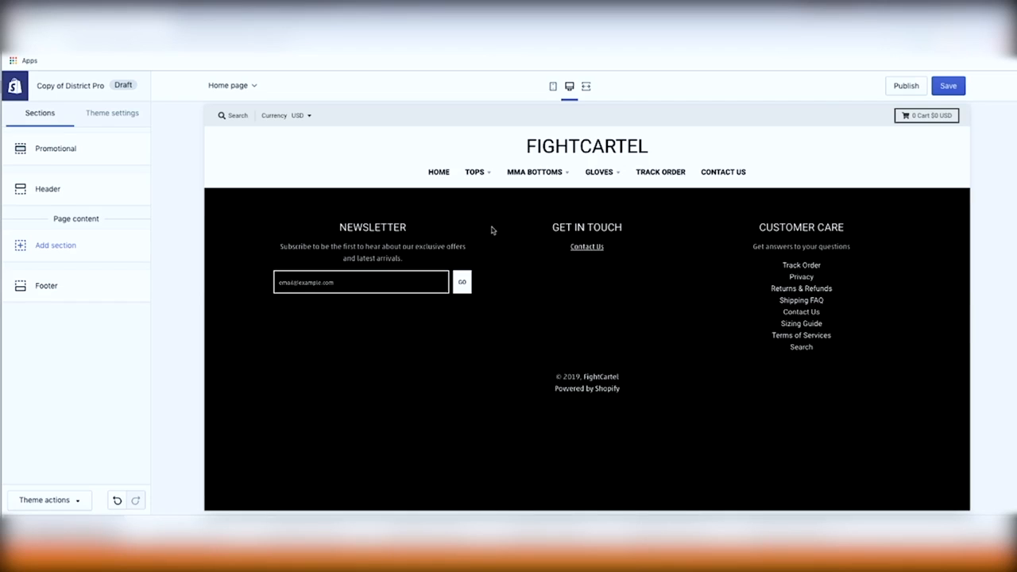
{"action": "left_click", "coordinate": [70, 253]}
{"action": "mouse_move", "coordinate": [62, 408]}
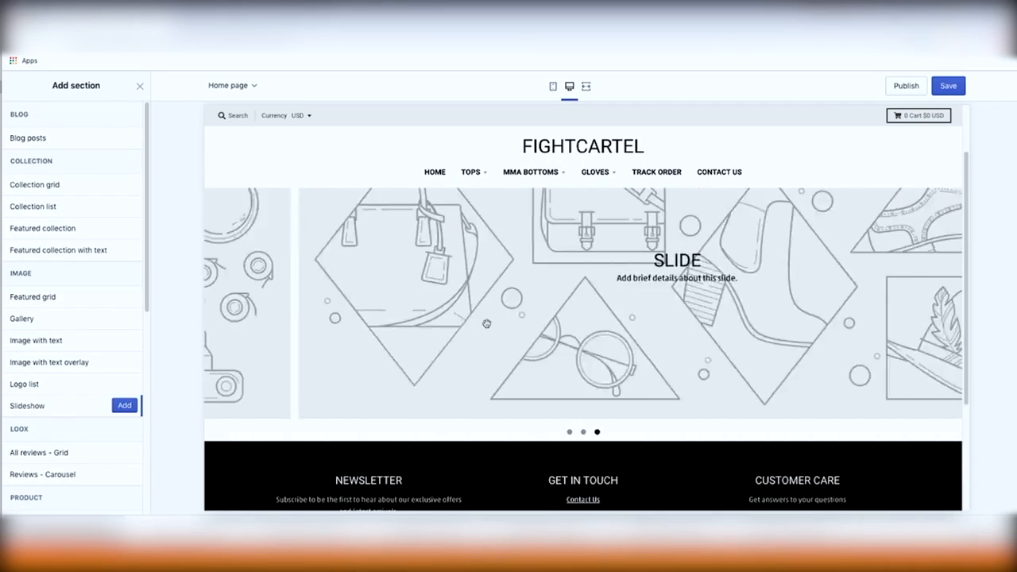
{"action": "left_click", "coordinate": [127, 405]}
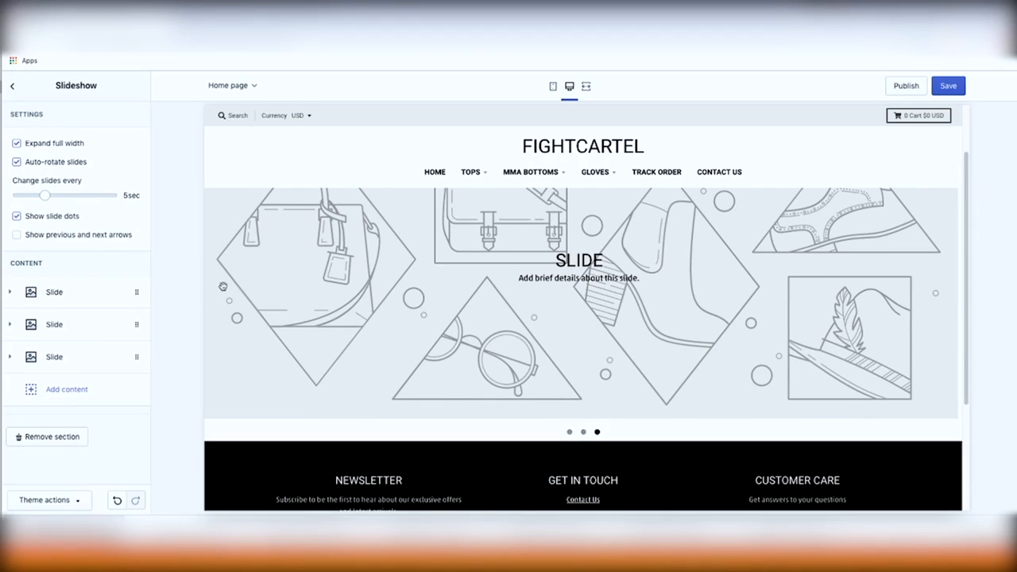
{"action": "left_click", "coordinate": [12, 88]}
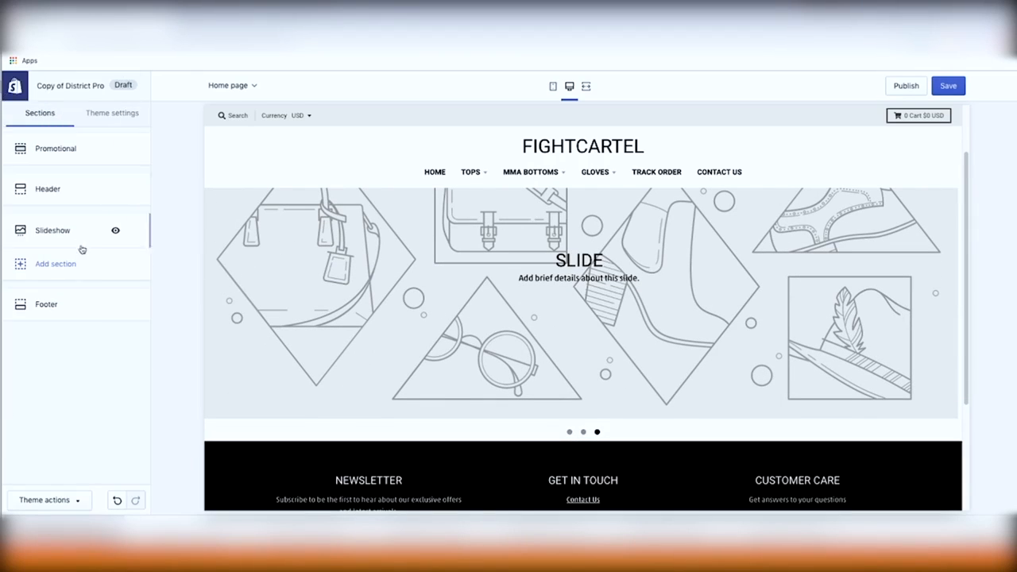
Add a Gallery section, adding then removing an extra image block to keep three images
{"action": "left_click", "coordinate": [68, 269]}
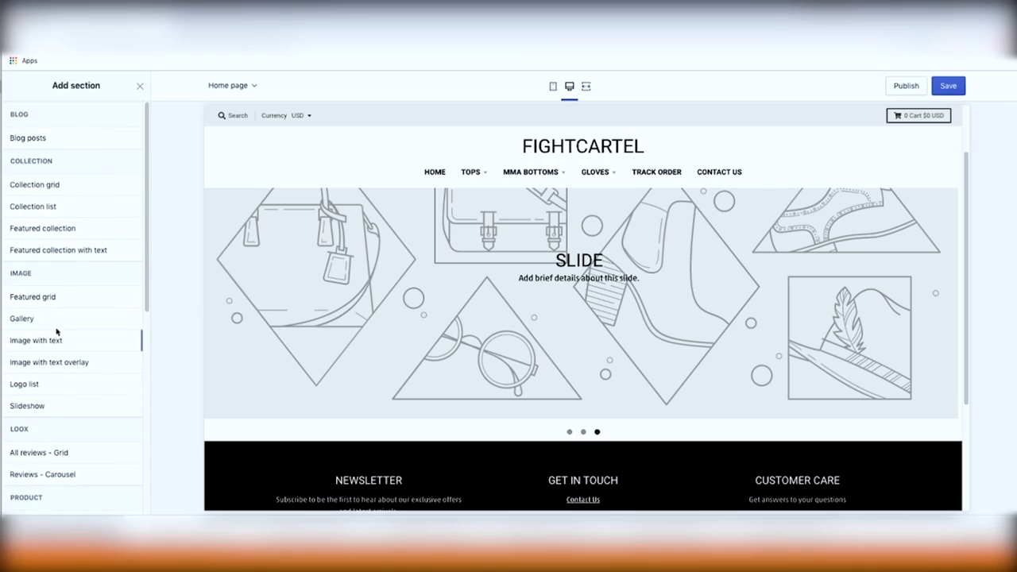
{"action": "mouse_move", "coordinate": [55, 325]}
{"action": "scroll", "coordinate": [575, 267], "scroll_direction": "up", "scroll_amount": 3}
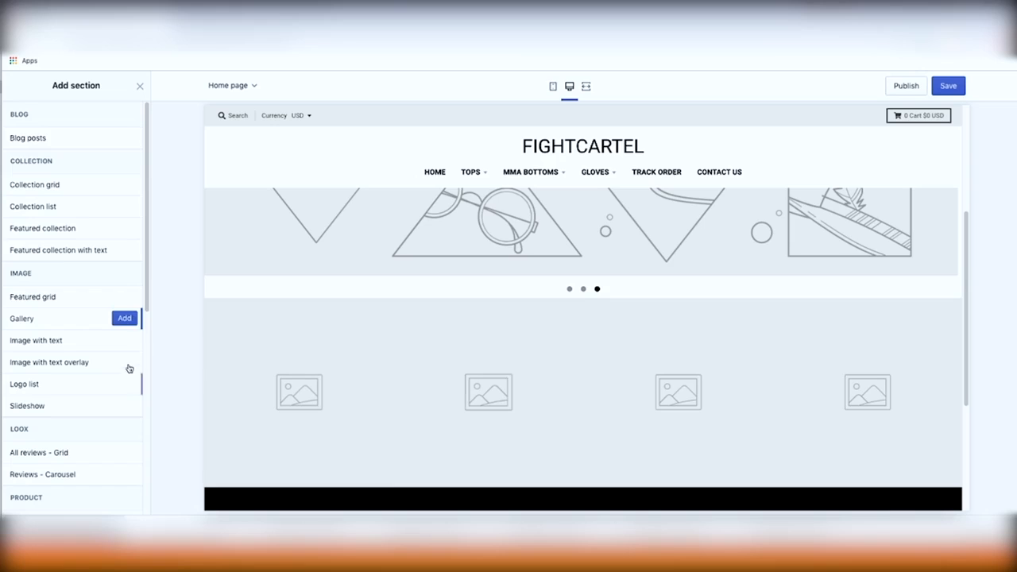
{"action": "left_click", "coordinate": [125, 319]}
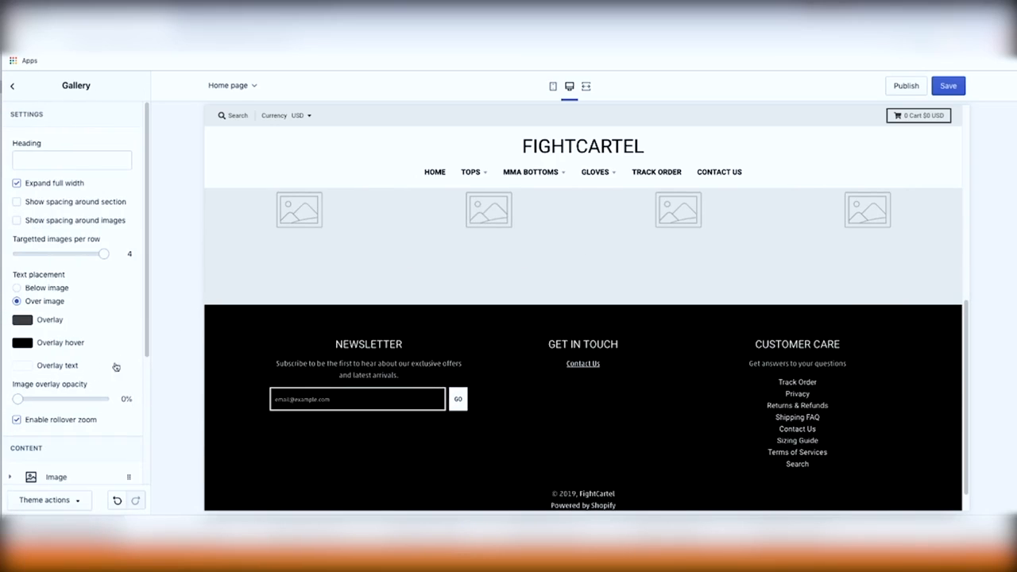
{"action": "scroll", "coordinate": [89, 414], "scroll_direction": "down", "scroll_amount": 1}
{"action": "scroll", "coordinate": [89, 414], "scroll_direction": "down", "scroll_amount": 3}
{"action": "left_click", "coordinate": [77, 417]}
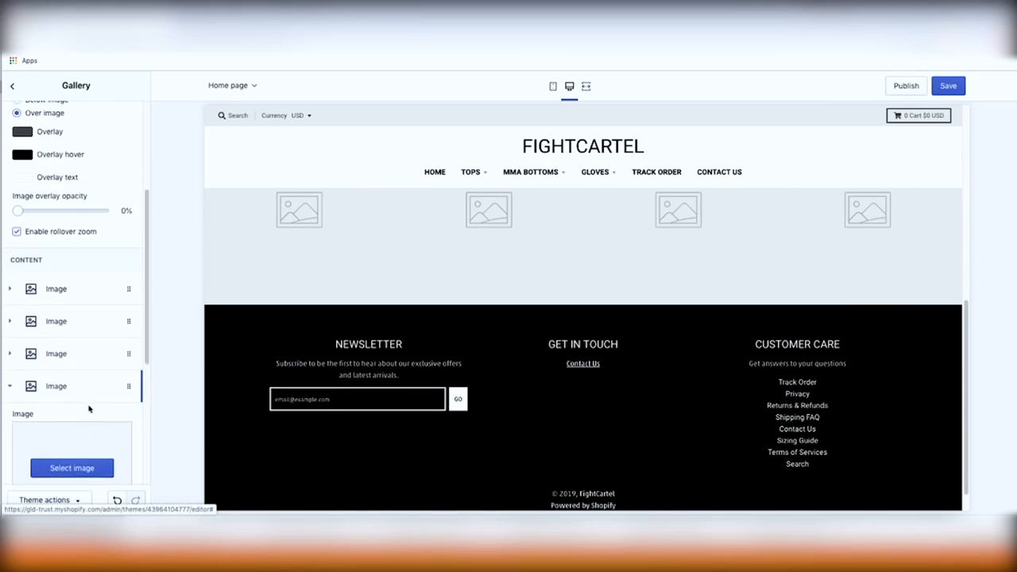
{"action": "scroll", "coordinate": [91, 408], "scroll_direction": "down", "scroll_amount": 5}
{"action": "left_click", "coordinate": [65, 391]}
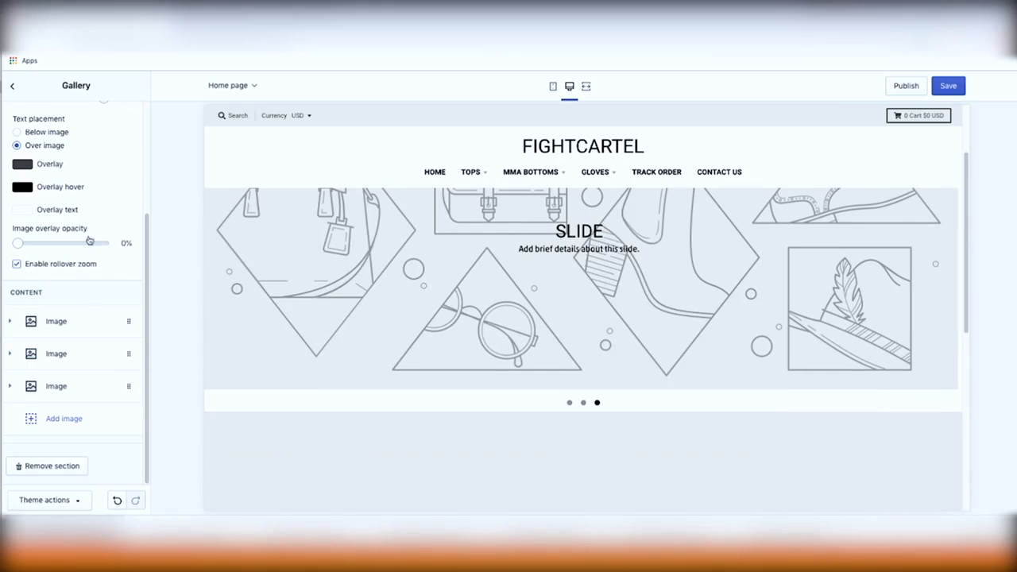
{"action": "left_click", "coordinate": [12, 87]}
{"action": "left_click", "coordinate": [76, 303]}
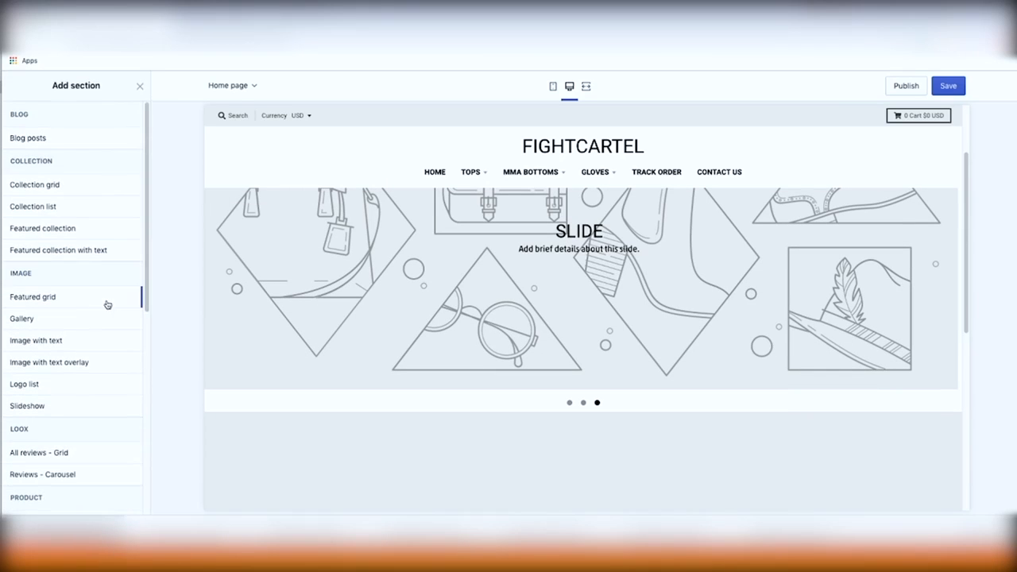
{"action": "left_click", "coordinate": [68, 230]}
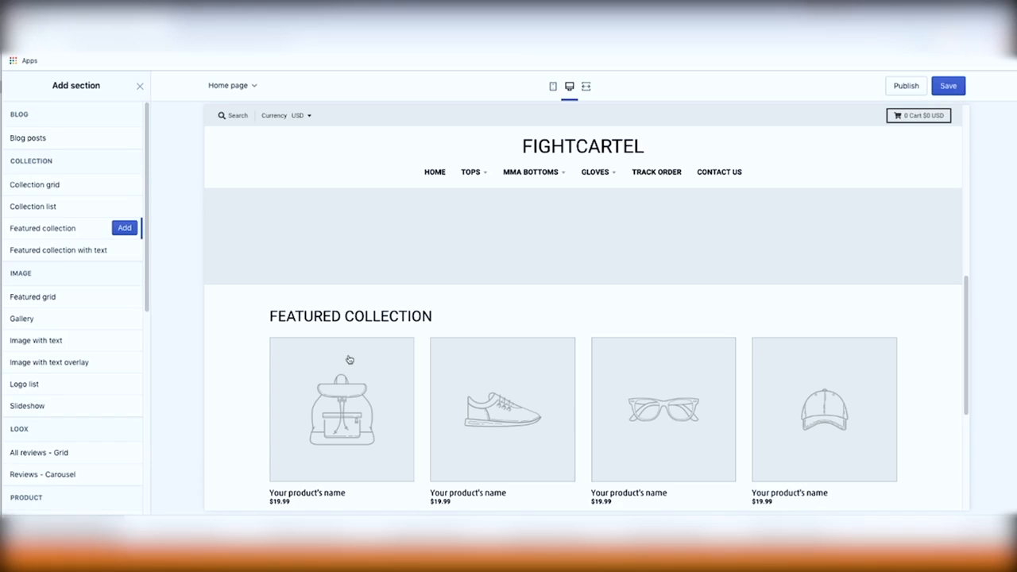
{"action": "scroll", "coordinate": [413, 318], "scroll_direction": "up", "scroll_amount": 5}
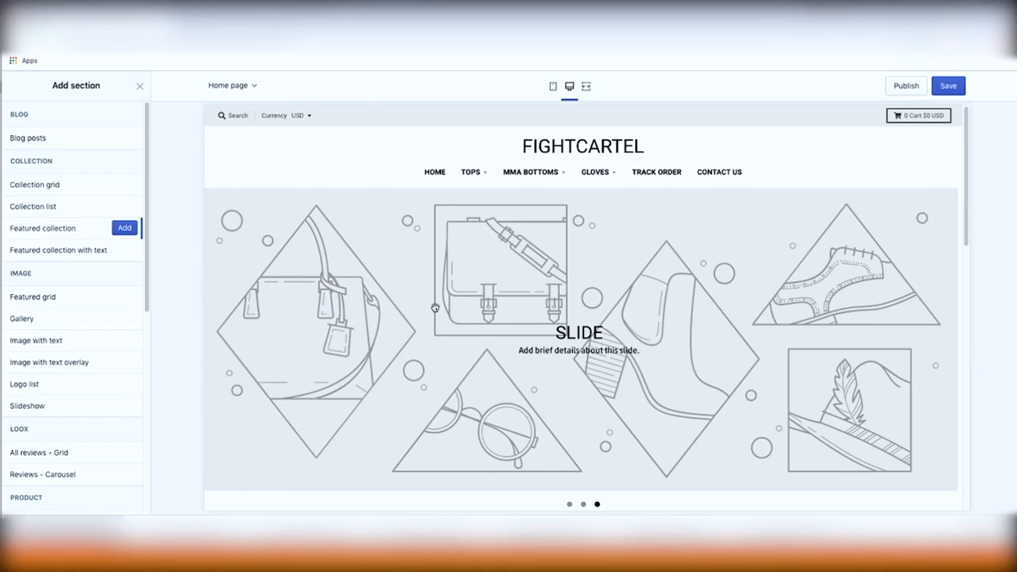
{"action": "scroll", "coordinate": [437, 312], "scroll_direction": "down", "scroll_amount": 10}
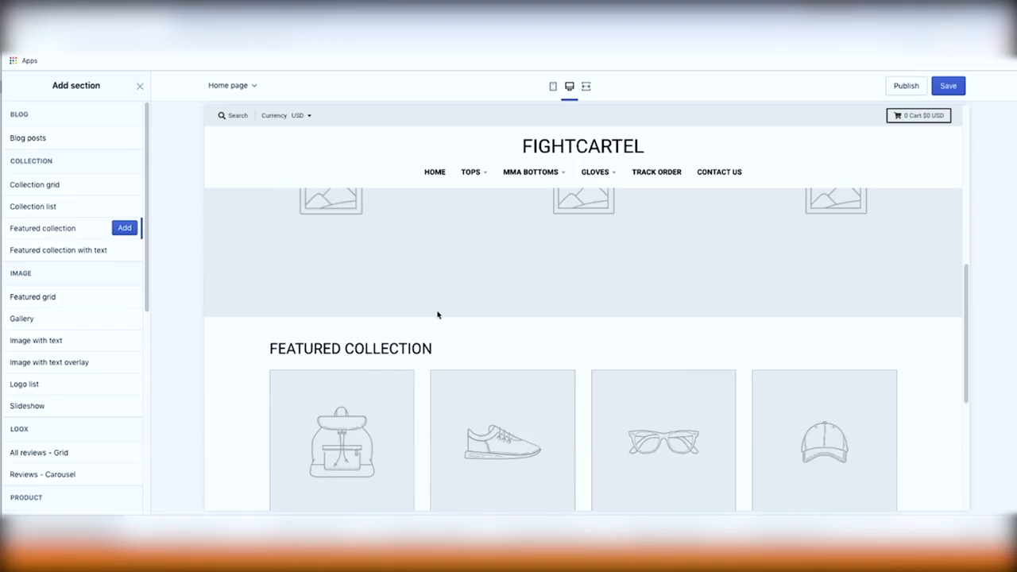
{"action": "scroll", "coordinate": [437, 313], "scroll_direction": "up", "scroll_amount": 10}
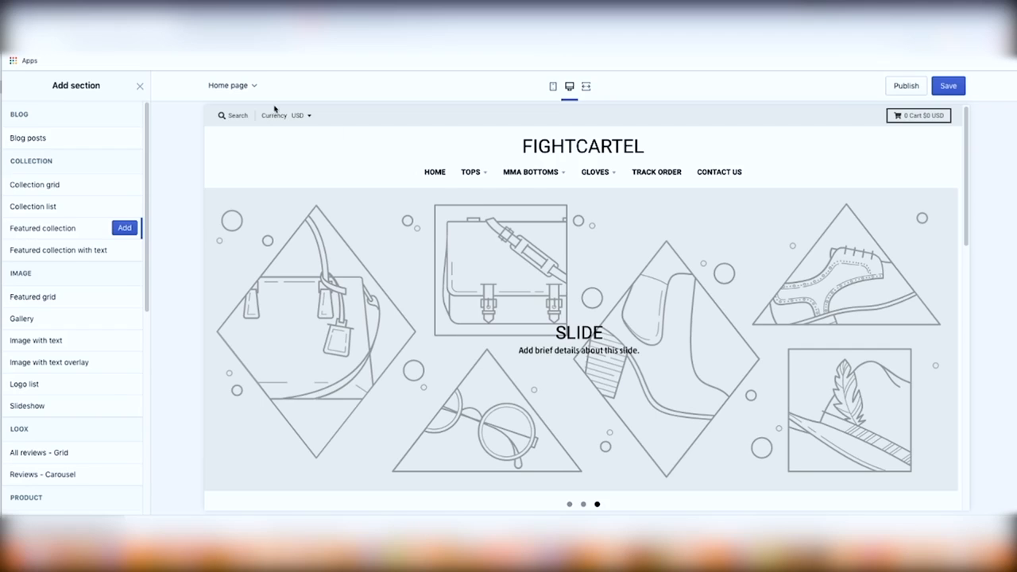
{"action": "left_click", "coordinate": [238, 23]}
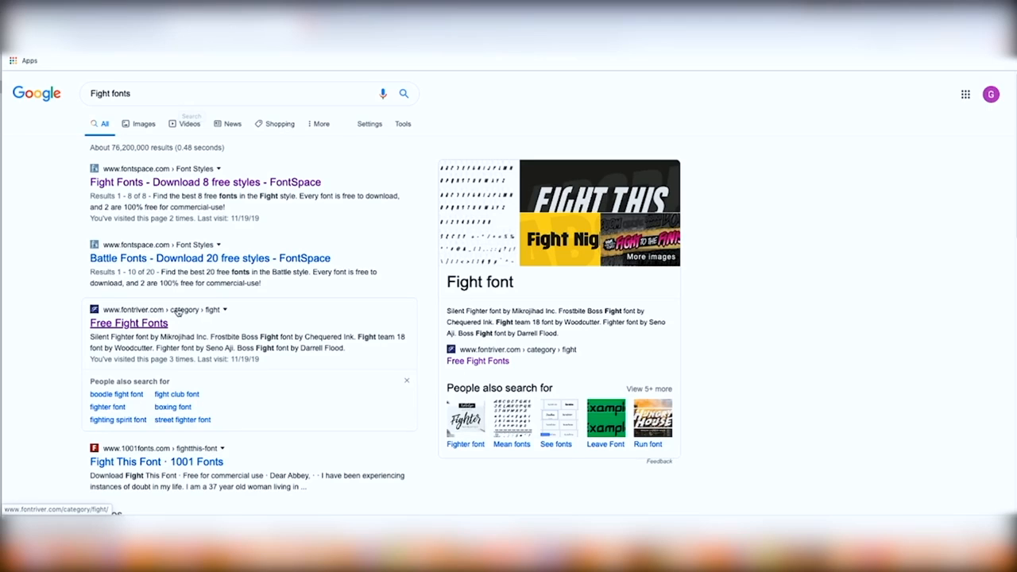
Download the Royal Fighter font from Font River's Free Fight Fonts listing
{"action": "left_click", "coordinate": [158, 326]}
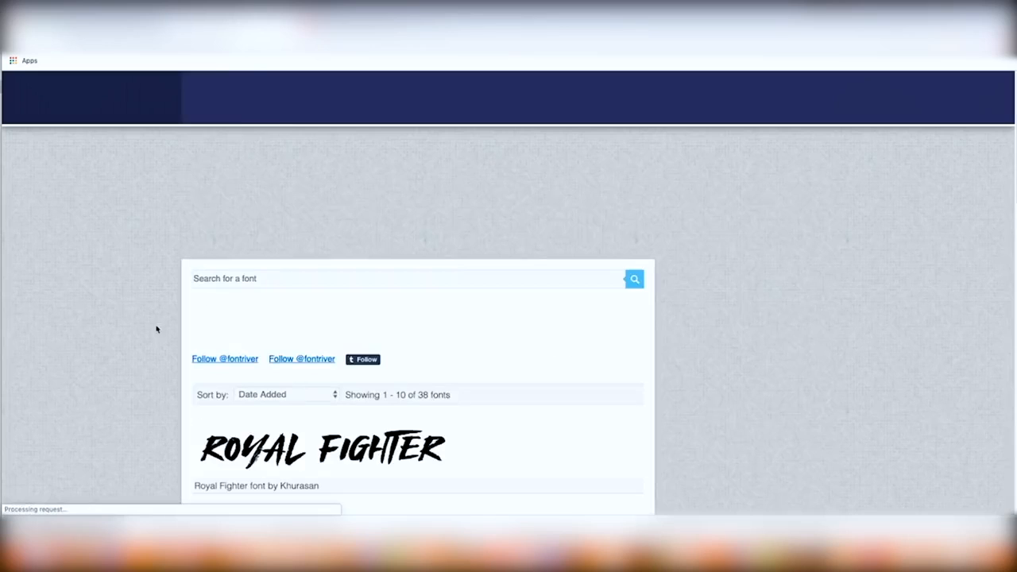
{"action": "scroll", "coordinate": [397, 318], "scroll_direction": "down", "scroll_amount": 2}
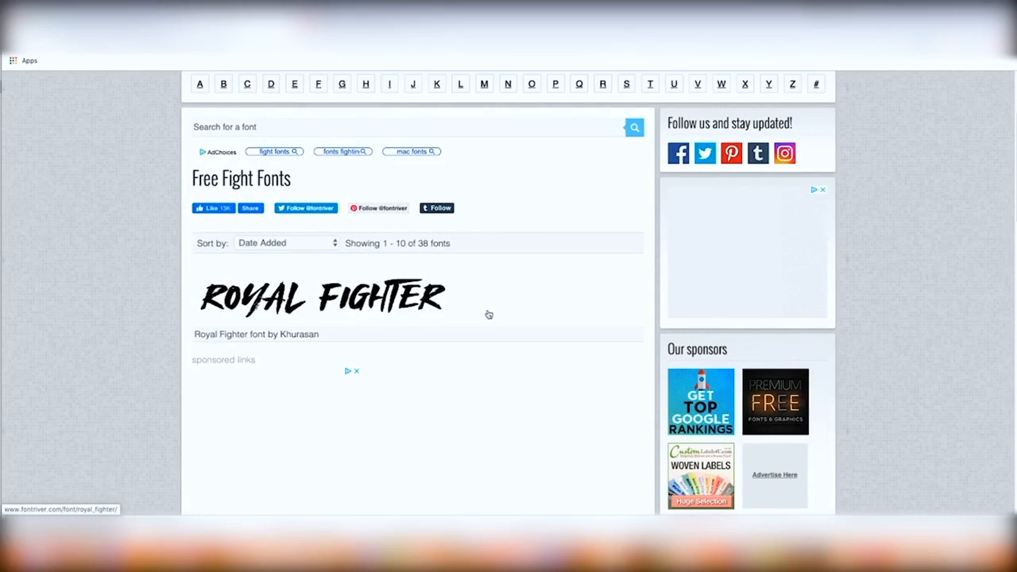
{"action": "left_click", "coordinate": [429, 304]}
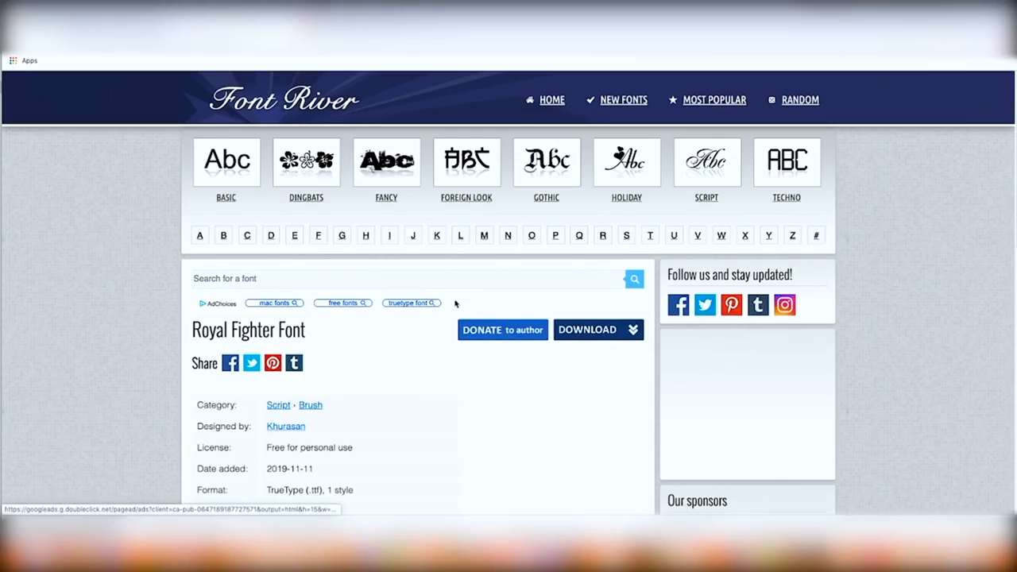
{"action": "left_click", "coordinate": [608, 331]}
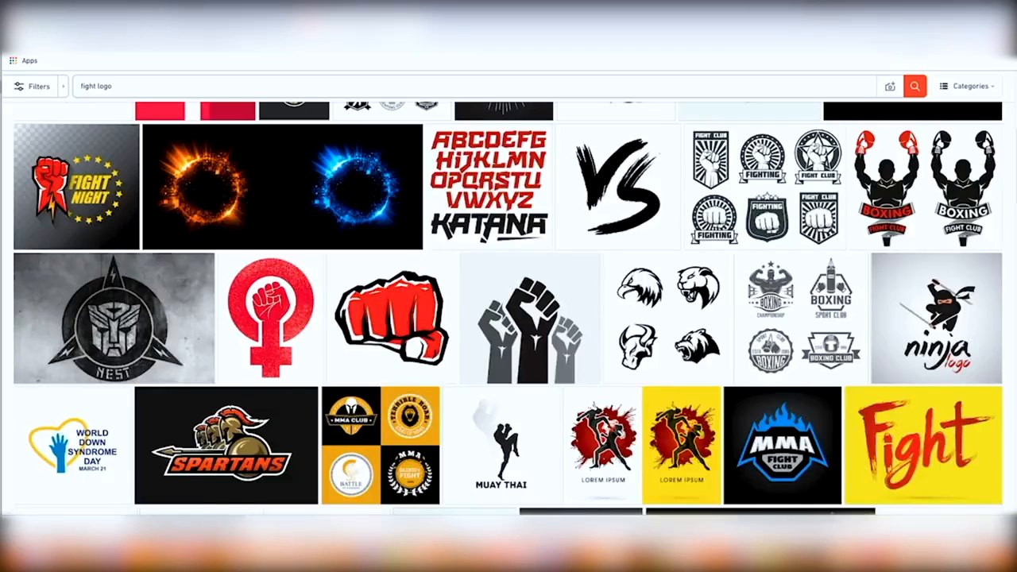
{"action": "scroll", "coordinate": [509, 318], "scroll_direction": "up", "scroll_amount": 4}
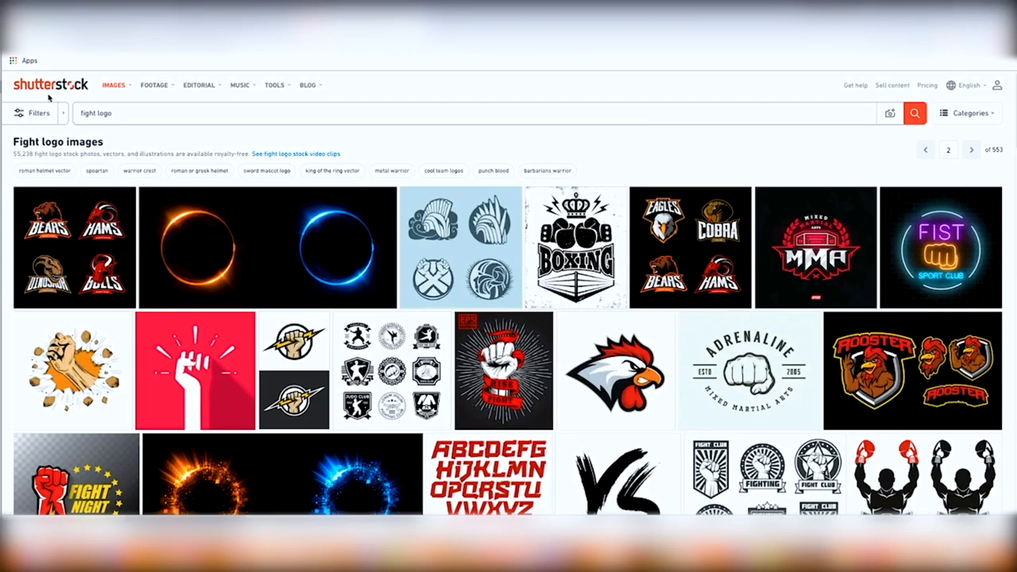
Find the red fist icon in the 'fight logo' results and redownload its vector for free
{"action": "mouse_move", "coordinate": [290, 231]}
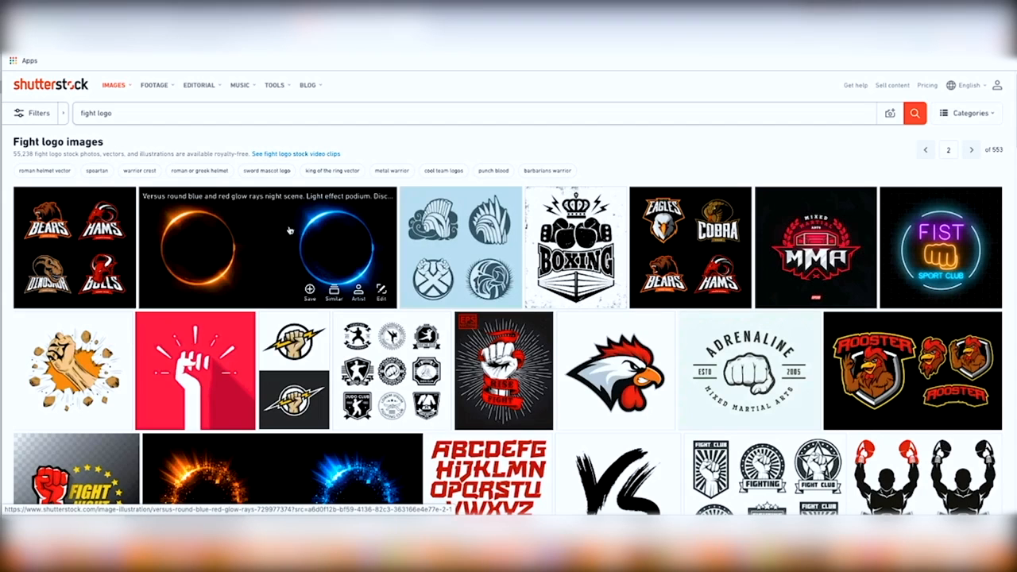
{"action": "scroll", "coordinate": [445, 315], "scroll_direction": "down", "scroll_amount": 12}
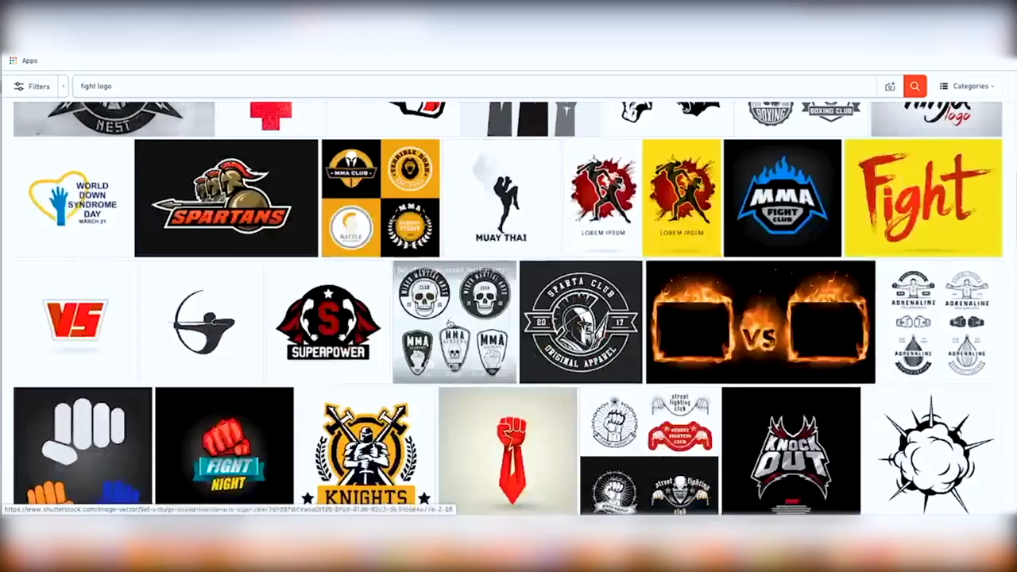
{"action": "scroll", "coordinate": [445, 315], "scroll_direction": "up", "scroll_amount": 15}
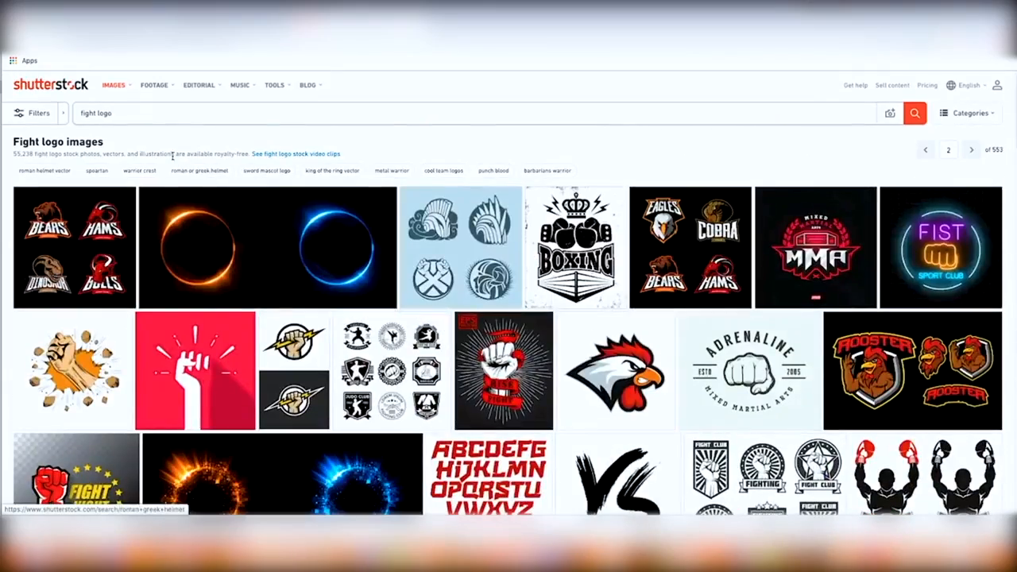
{"action": "left_click_drag", "start_coordinate": [120, 113], "coordinate": [77, 113]}
{"action": "left_click", "coordinate": [170, 116]}
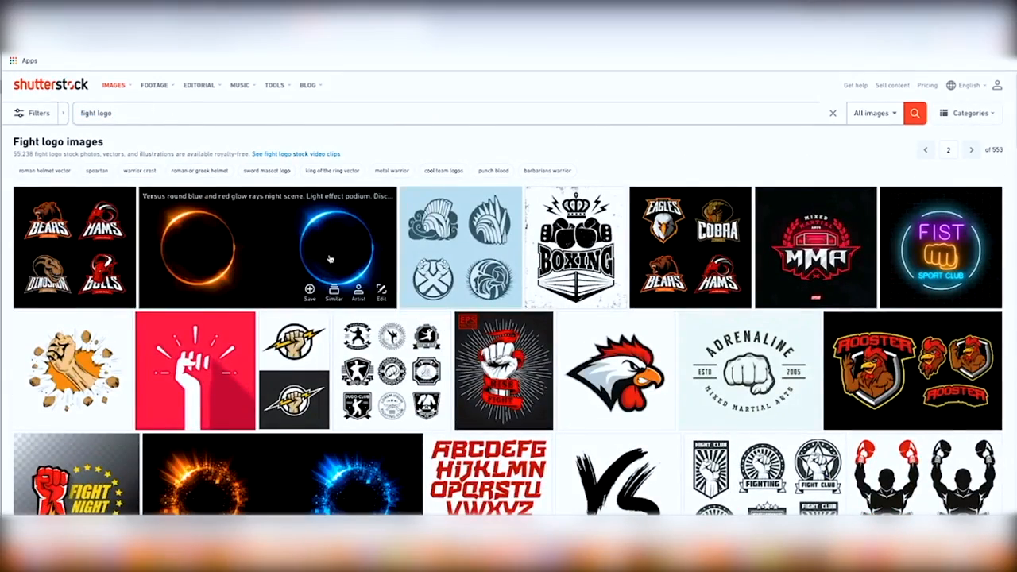
{"action": "scroll", "coordinate": [341, 259], "scroll_direction": "down", "scroll_amount": 5}
{"action": "scroll", "coordinate": [340, 259], "scroll_direction": "down", "scroll_amount": 2}
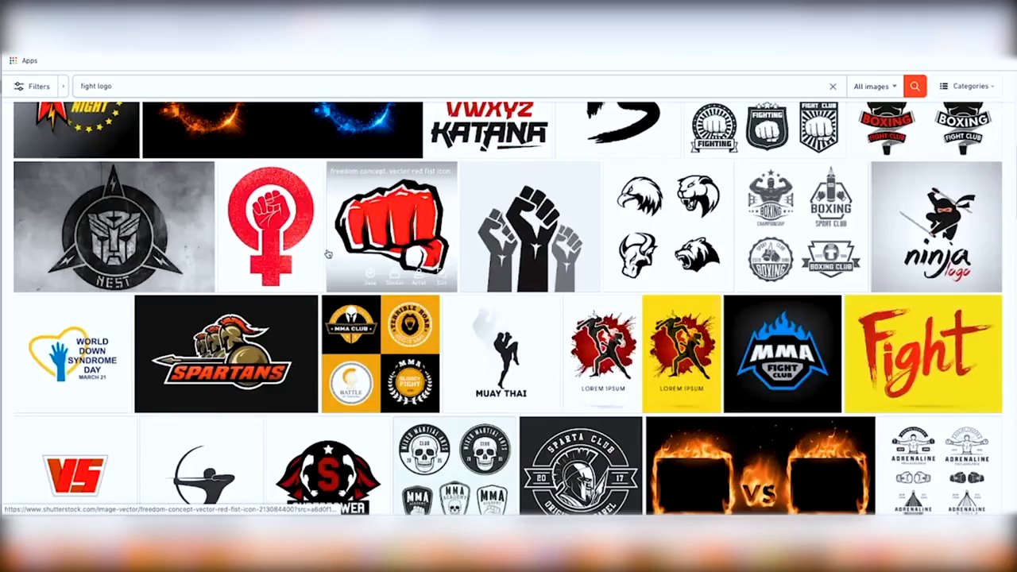
{"action": "scroll", "coordinate": [341, 259], "scroll_direction": "up", "scroll_amount": 5}
{"action": "left_click", "coordinate": [386, 432]}
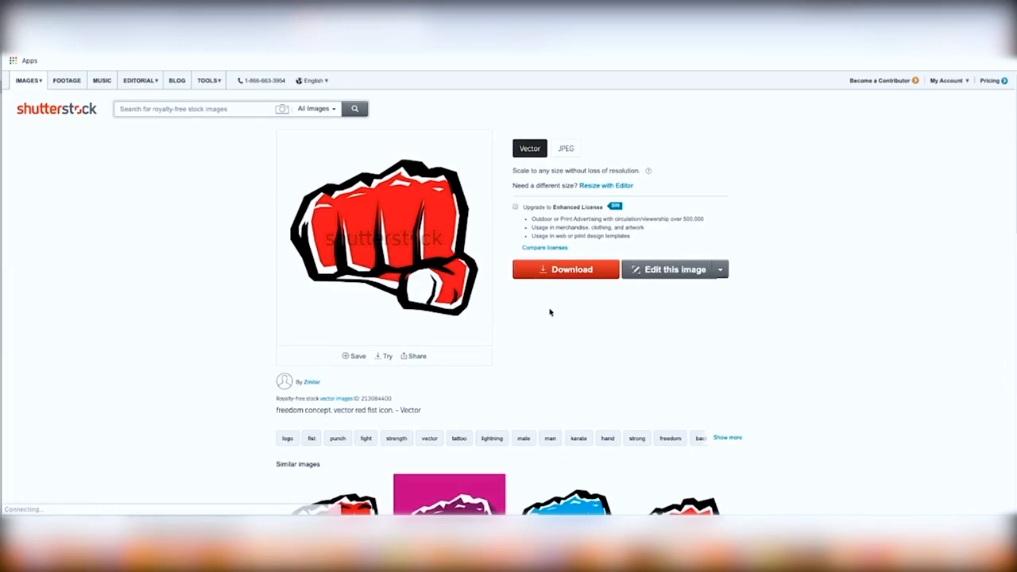
{"action": "left_click", "coordinate": [555, 270]}
{"action": "left_click", "coordinate": [561, 256]}
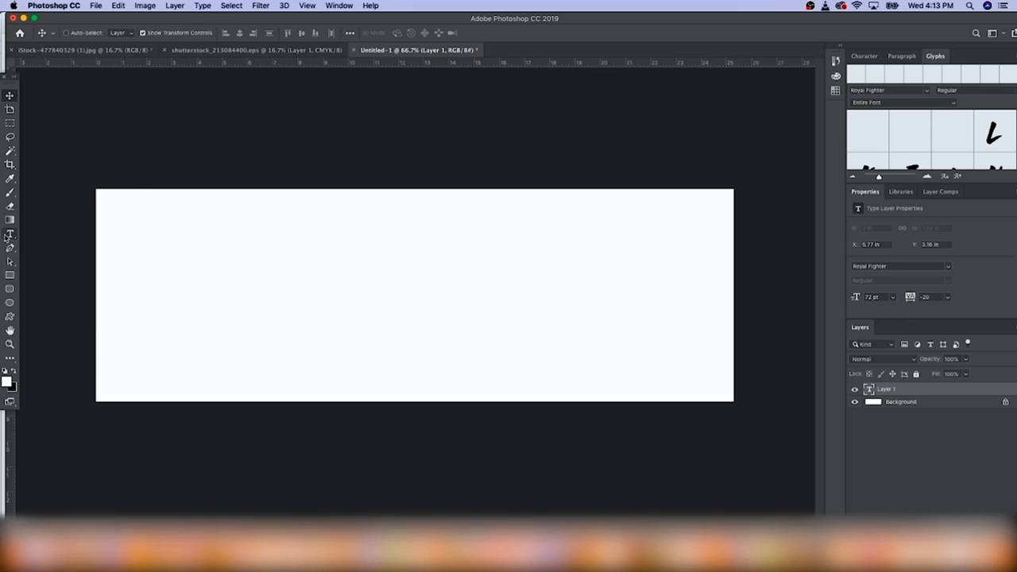
Add a 'FIGHT CARTEL' text layer in the Royal Fighter font on the banner
{"action": "left_click", "coordinate": [9, 235]}
{"action": "left_click", "coordinate": [245, 310]}
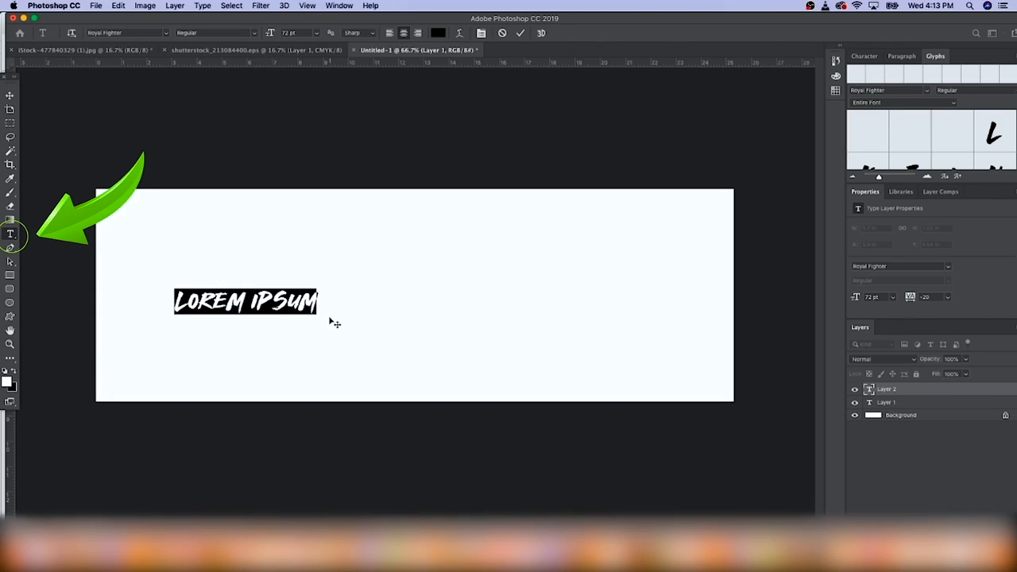
{"action": "left_click", "coordinate": [167, 34]}
{"action": "left_click", "coordinate": [167, 33]}
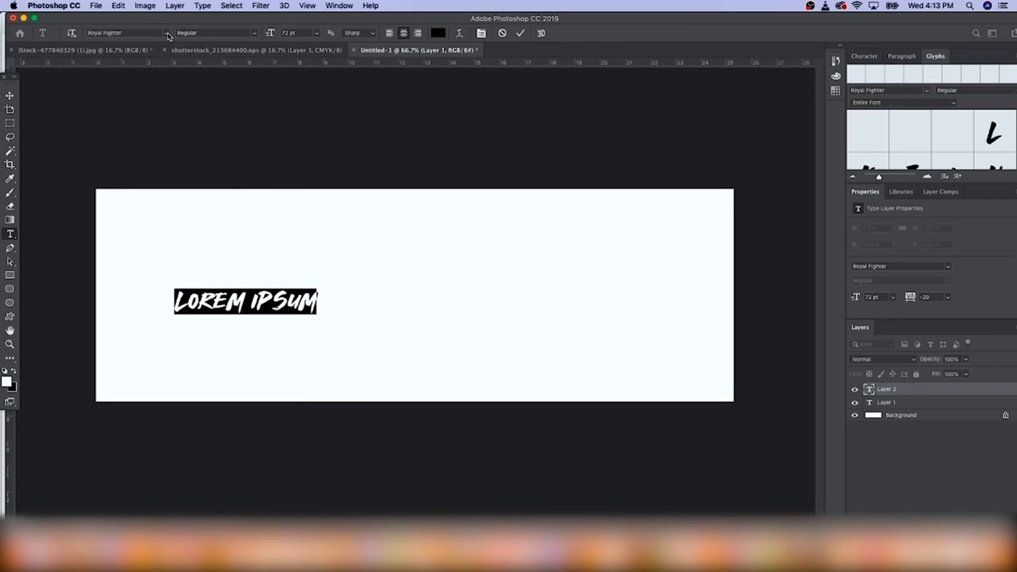
{"action": "type", "text": "FIGHT"}
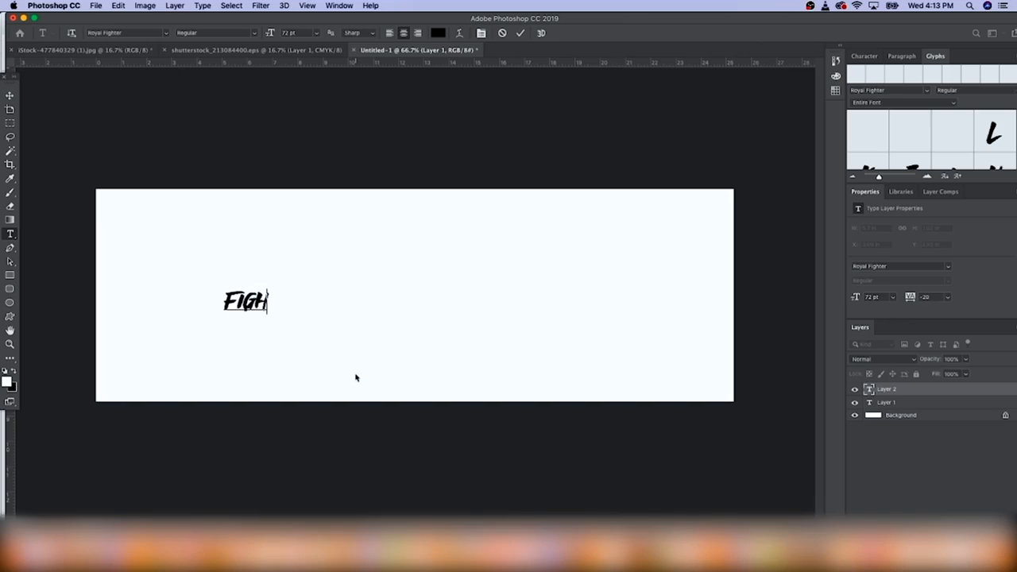
{"action": "type", "text": "RTEL"}
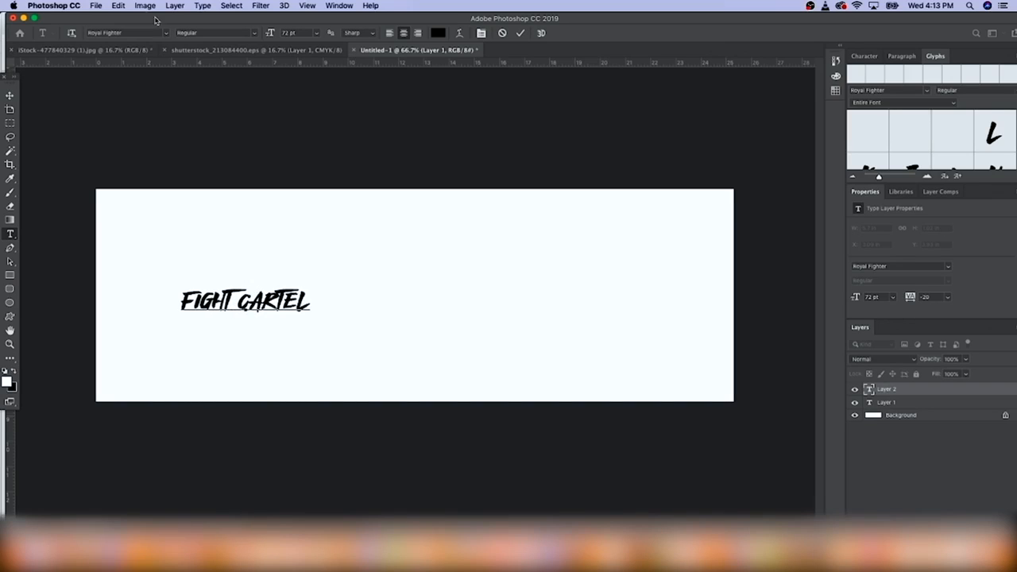
{"action": "left_click", "coordinate": [9, 94]}
Scale the FIGHT CARTEL text up to about 286 pt and shift it left across the banner
{"action": "left_click_drag", "start_coordinate": [310, 288], "coordinate": [556, 228]}
{"action": "left_click_drag", "start_coordinate": [470, 266], "coordinate": [525, 340]}
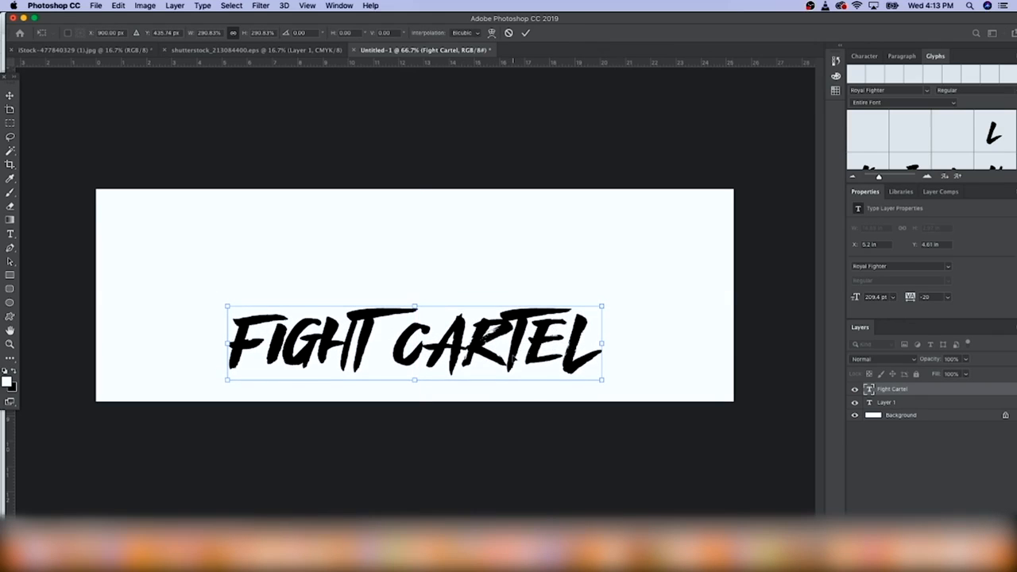
{"action": "key", "text": "Return"}
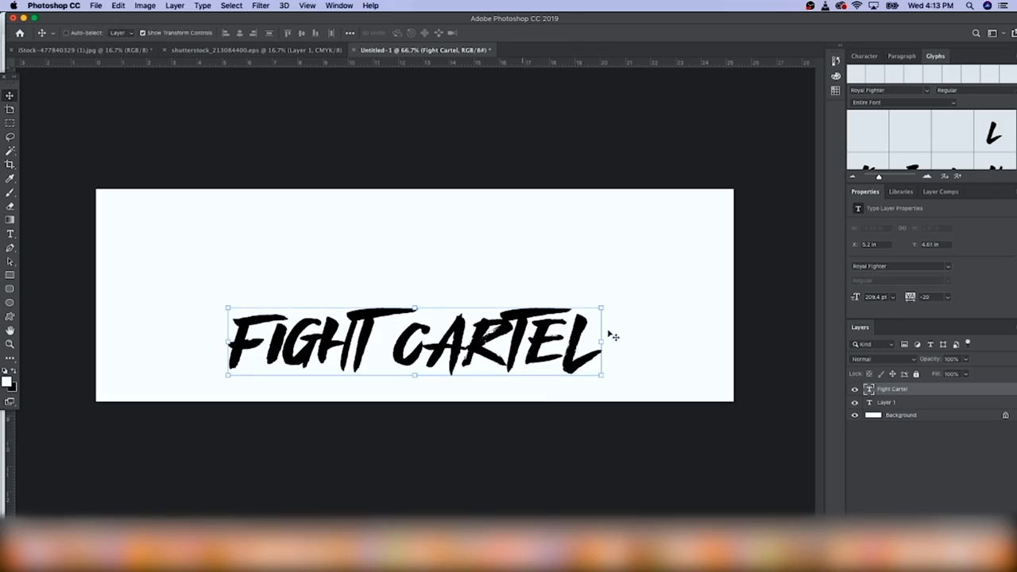
{"action": "left_click_drag", "start_coordinate": [607, 305], "coordinate": [733, 278]}
{"action": "left_click_drag", "start_coordinate": [642, 330], "coordinate": [582, 339]}
{"action": "key", "text": "Return"}
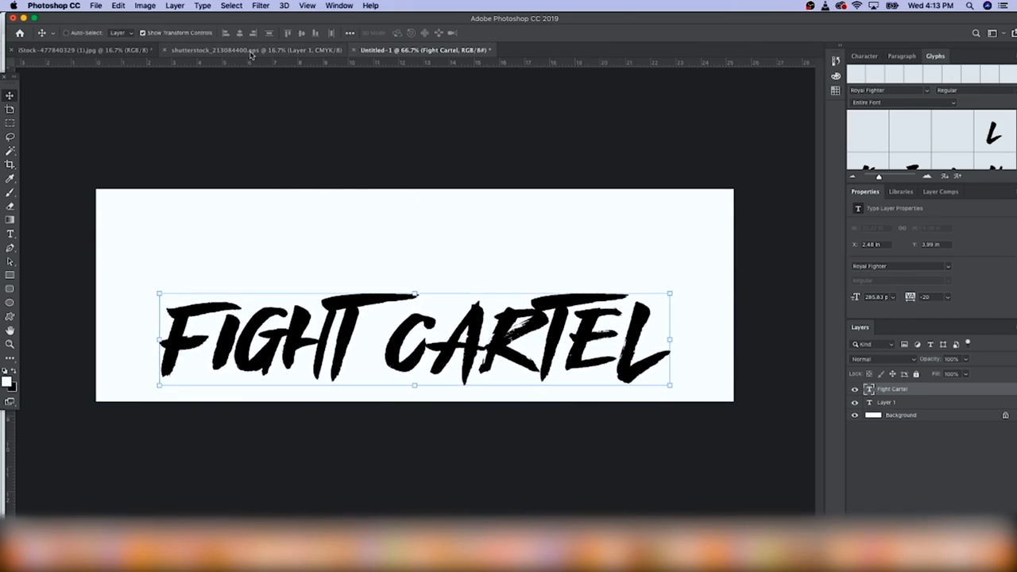
{"action": "left_click", "coordinate": [251, 51]}
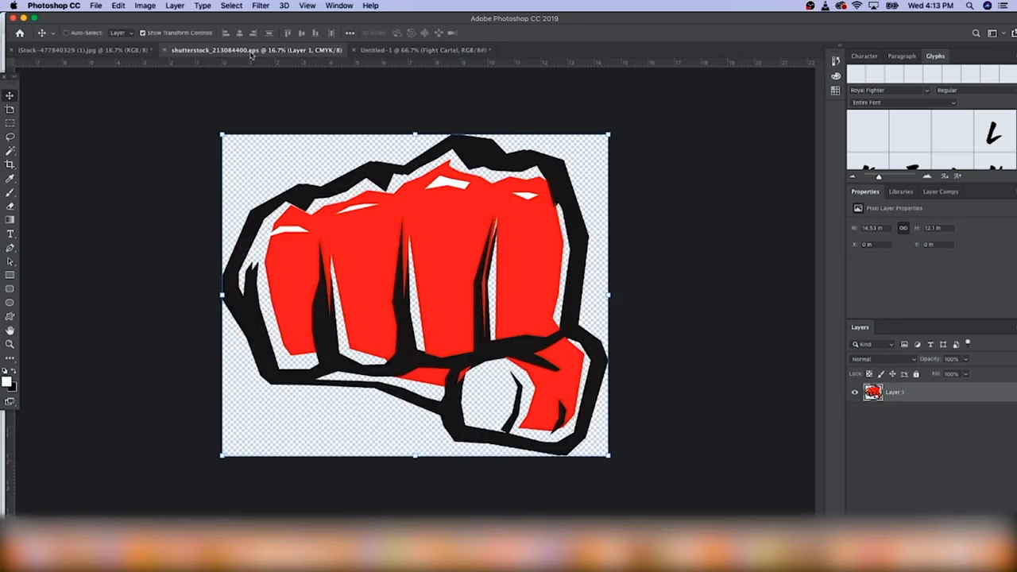
Paste the red fist into Untitled-1, shrink it and centre it above FIGHT CARTEL
{"action": "left_click", "coordinate": [402, 51]}
{"action": "key", "text": "ctrl+v"}
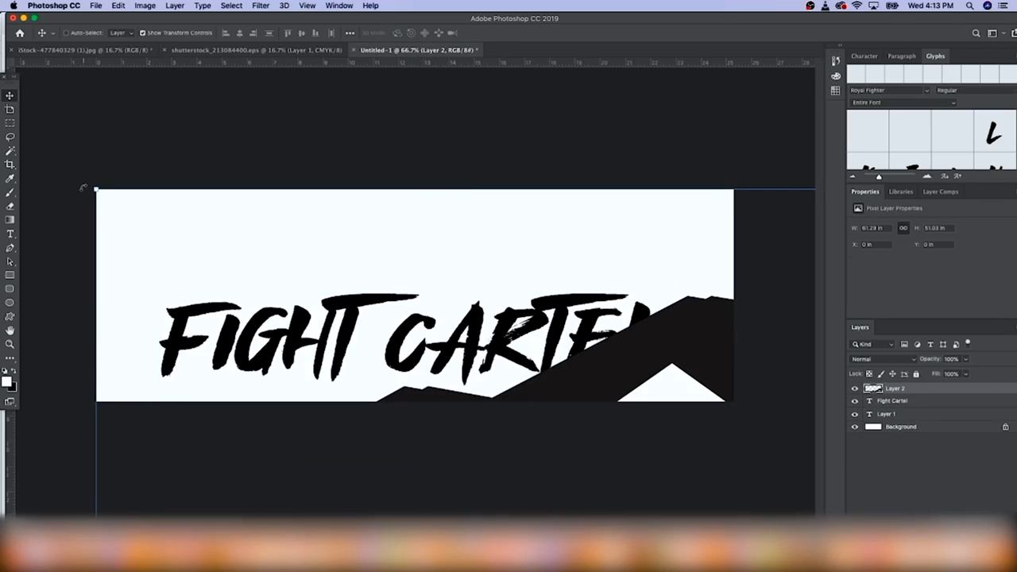
{"action": "key", "text": "ctrl+minus"}
{"action": "key", "text": "ctrl+minus"}
{"action": "key", "text": "ctrl+minus"}
{"action": "key", "text": "ctrl+minus"}
{"action": "key", "text": "ctrl+minus"}
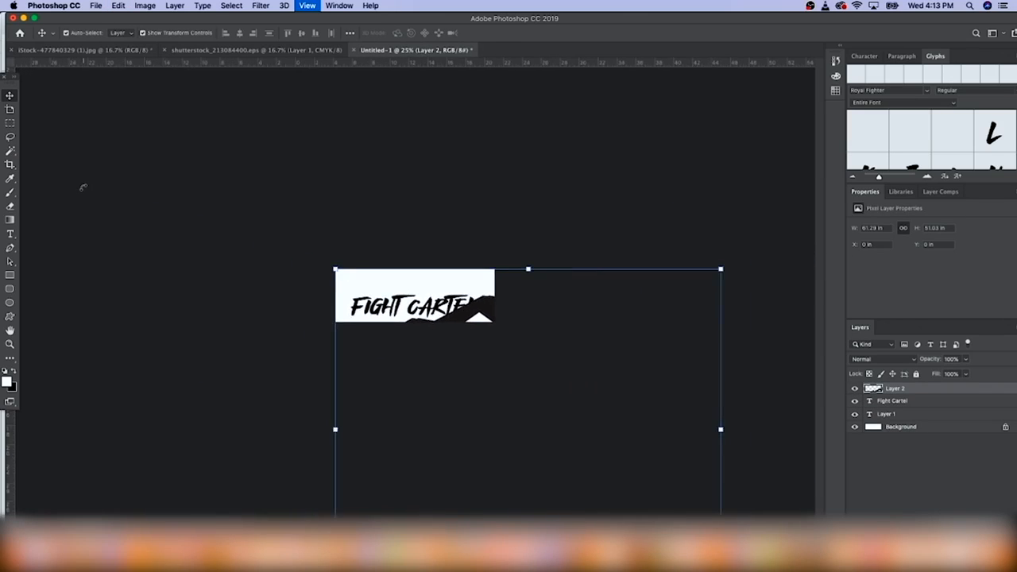
{"action": "left_click_drag", "start_coordinate": [645, 276], "coordinate": [427, 275]}
{"action": "key", "text": "Return"}
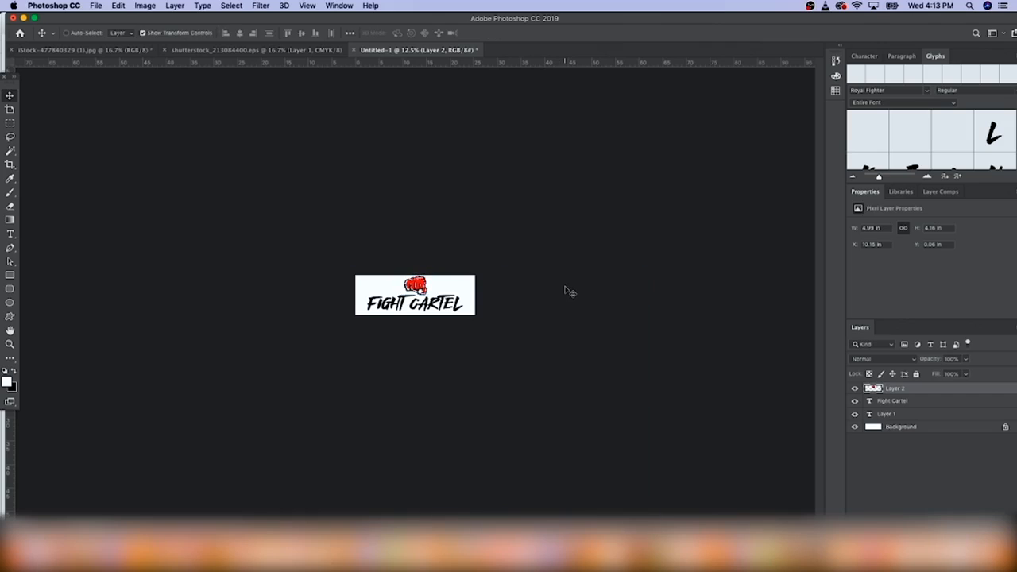
{"action": "key", "text": "super+plus"}
{"action": "key", "text": "super+plus"}
{"action": "key", "text": "super+plus"}
{"action": "key", "text": "super+plus"}
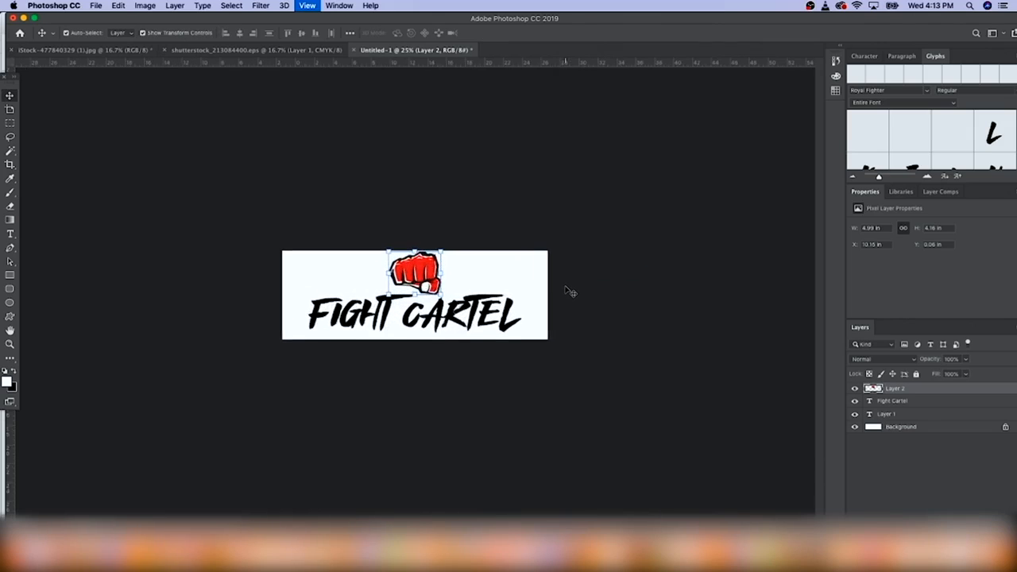
{"action": "key", "text": "super+h"}
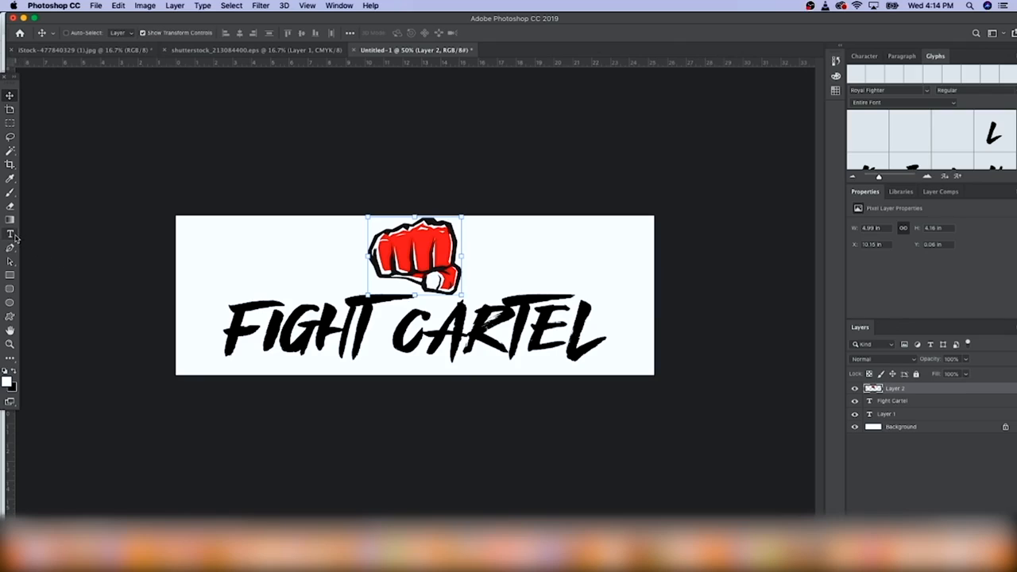
{"action": "left_click", "coordinate": [11, 234]}
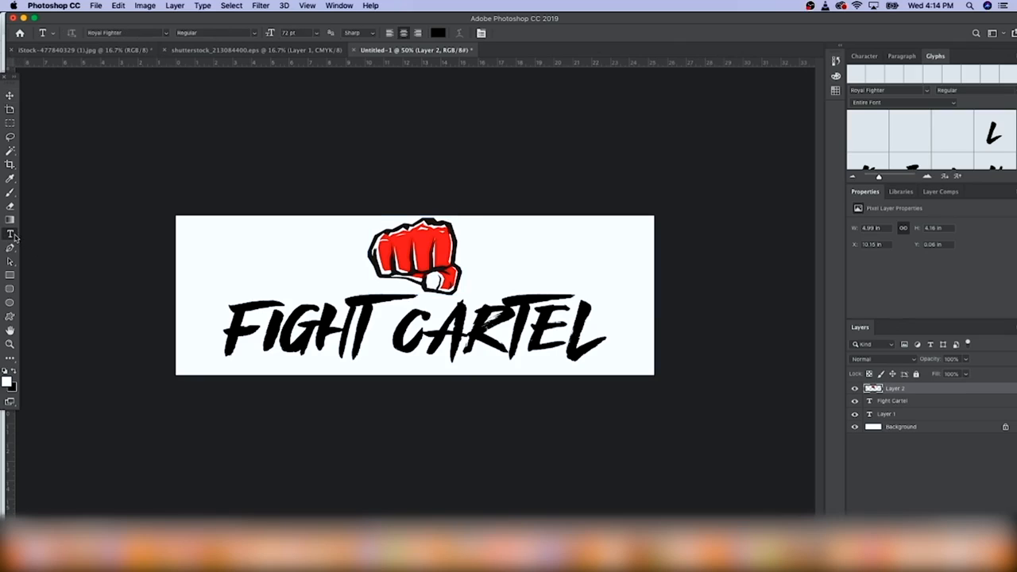
{"action": "left_click", "coordinate": [549, 261]}
Type 'TM' in Myriad Pro and position it just beside CARTEL
{"action": "type", "text": "TM"}
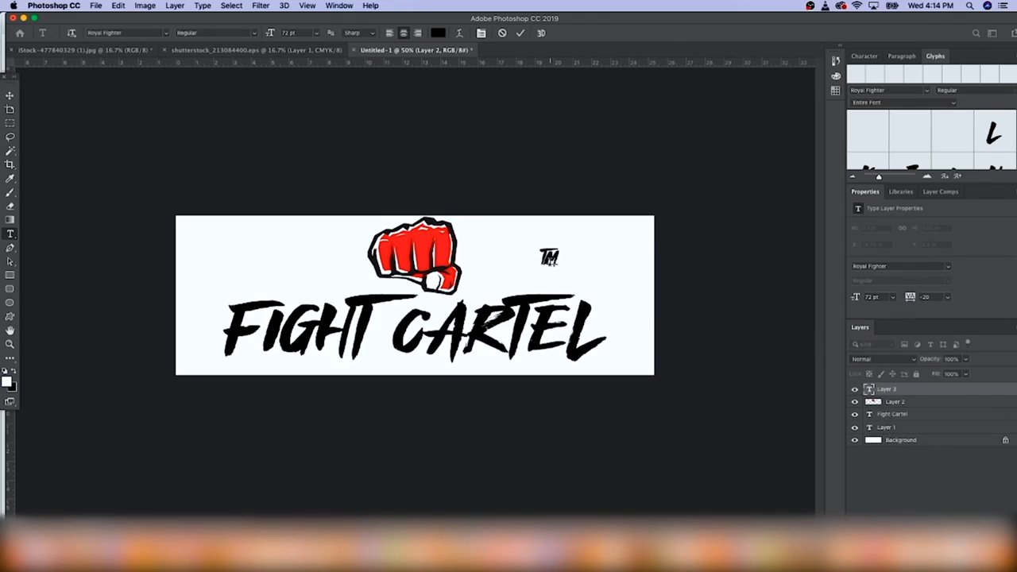
{"action": "key", "text": "super+a"}
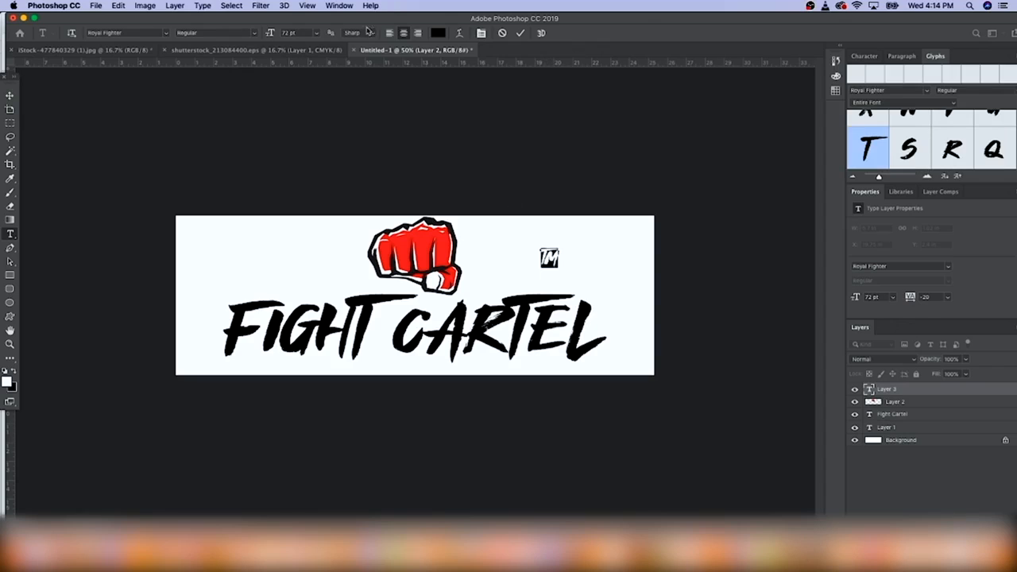
{"action": "left_click", "coordinate": [165, 33]}
{"action": "left_click", "coordinate": [184, 87]}
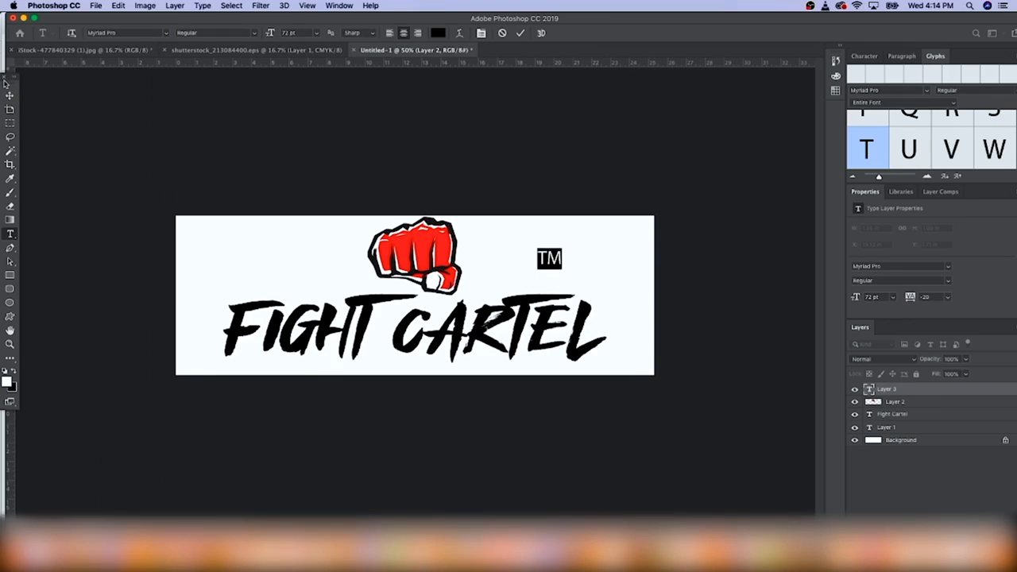
{"action": "left_click", "coordinate": [10, 95]}
{"action": "left_click_drag", "start_coordinate": [554, 259], "coordinate": [616, 287]}
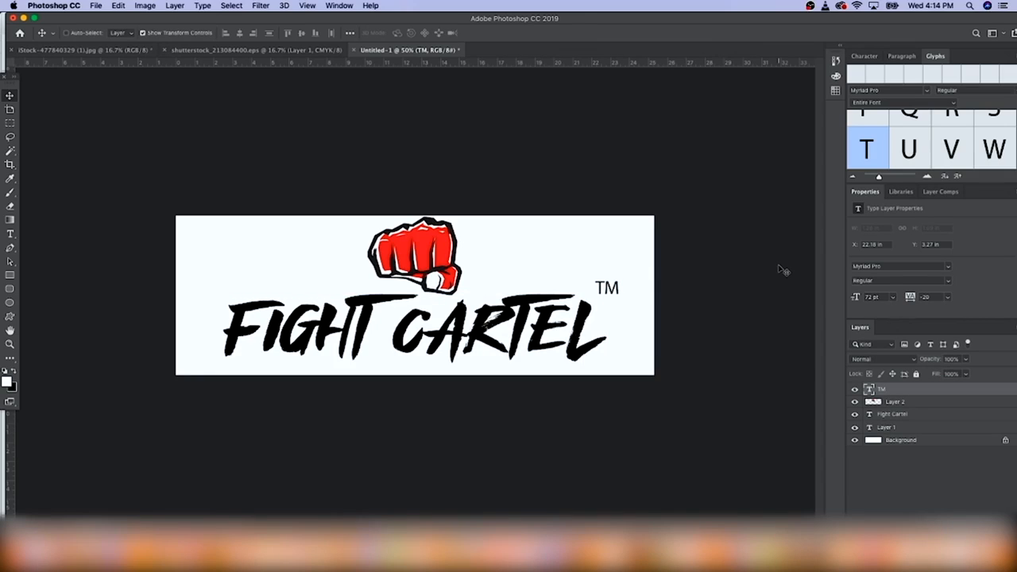
{"action": "key", "text": "Left"}
{"action": "key", "text": "Left"}
{"action": "key", "text": "Left"}
{"action": "key", "text": "Left"}
{"action": "key", "text": "Left"}
{"action": "key", "text": "Left"}
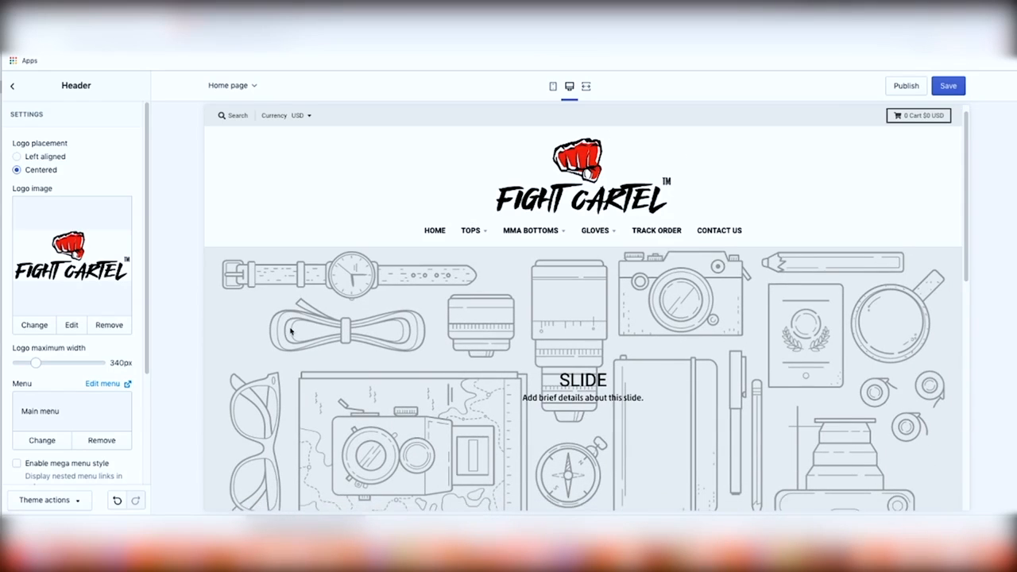
{"action": "scroll", "coordinate": [282, 238], "scroll_direction": "down", "scroll_amount": 2}
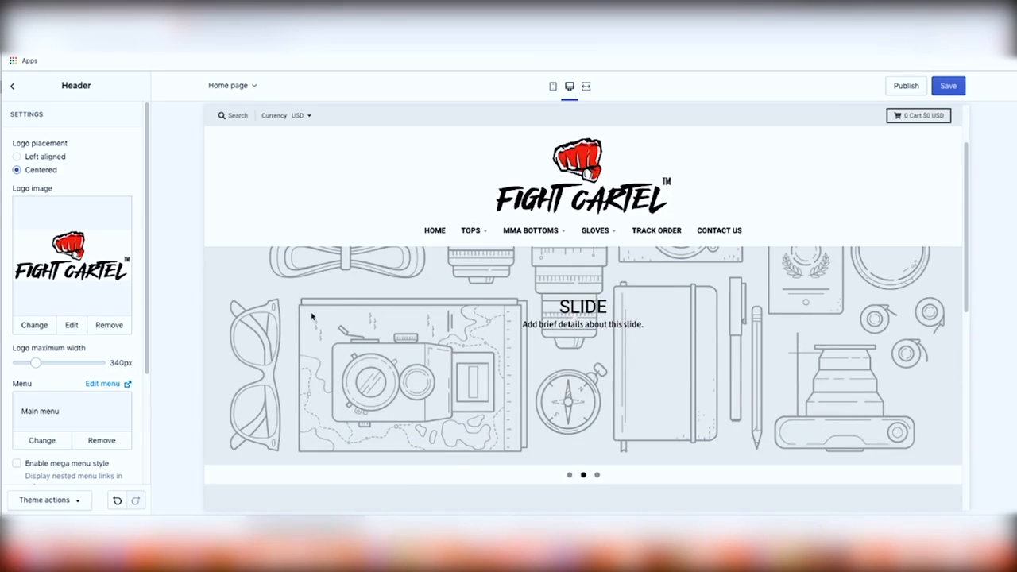
{"action": "scroll", "coordinate": [312, 316], "scroll_direction": "up", "scroll_amount": 2}
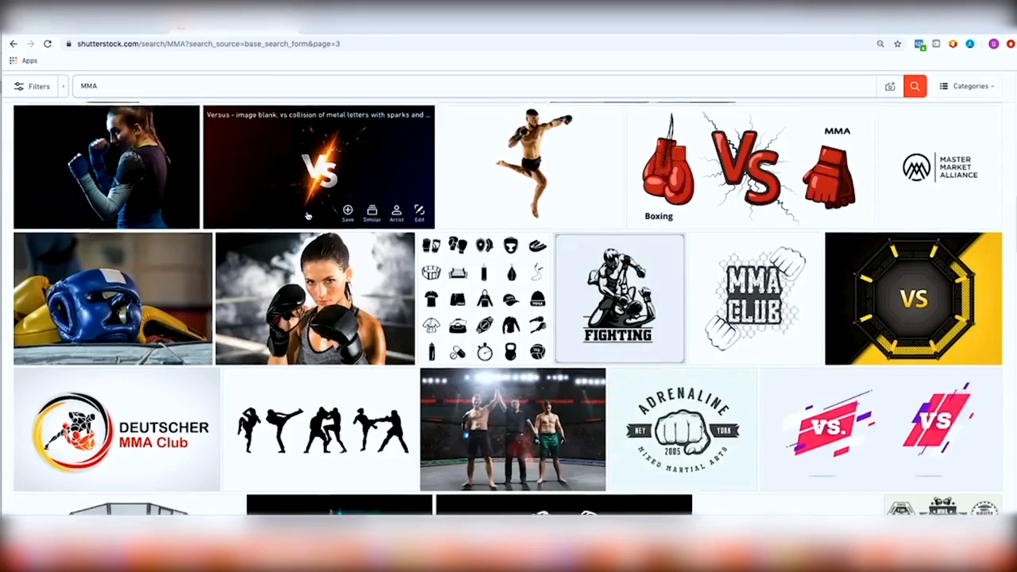
Browse the Shutterstock 'MMA' image results for fight photos, gloves and logo vectors
{"action": "scroll", "coordinate": [307, 213], "scroll_direction": "up", "scroll_amount": 3}
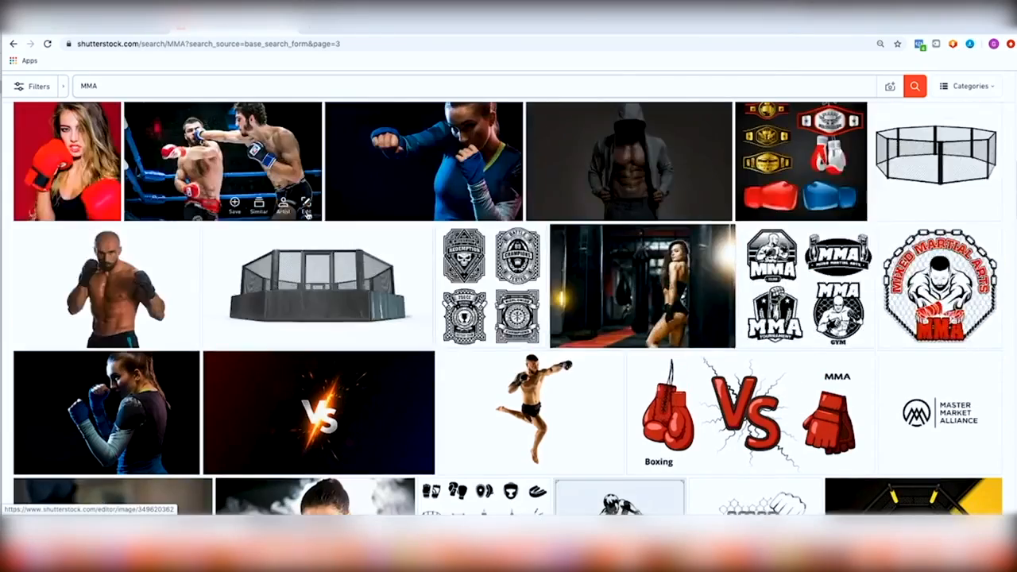
{"action": "scroll", "coordinate": [307, 212], "scroll_direction": "up", "scroll_amount": 8}
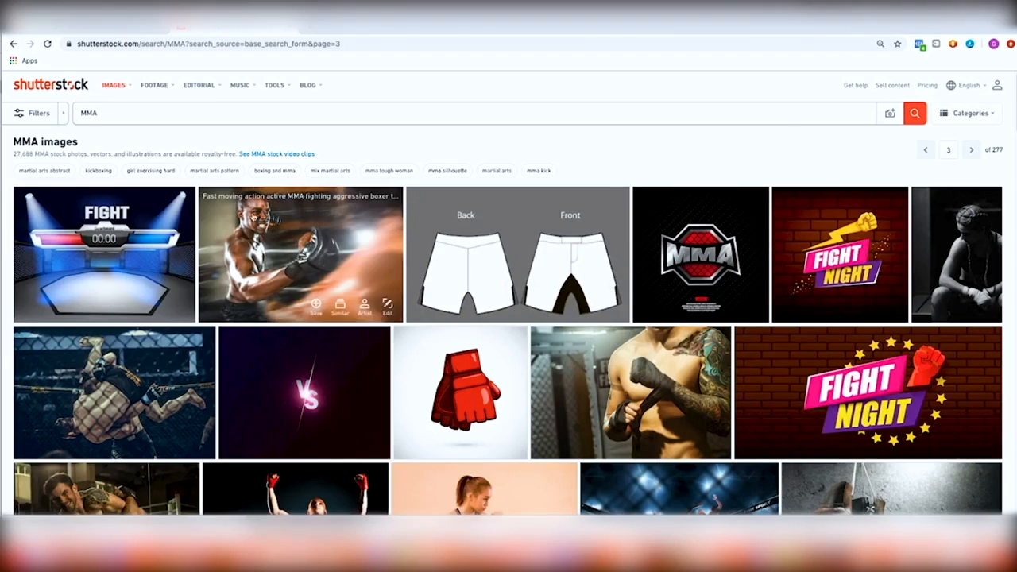
{"action": "scroll", "coordinate": [292, 221], "scroll_direction": "down", "scroll_amount": 4}
{"action": "scroll", "coordinate": [293, 220], "scroll_direction": "down", "scroll_amount": 2}
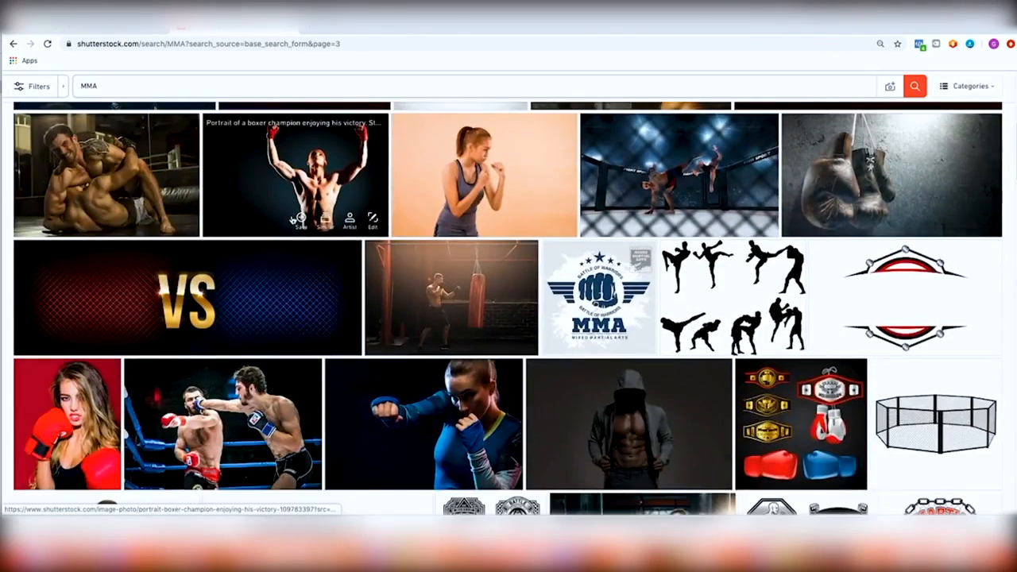
{"action": "scroll", "coordinate": [290, 216], "scroll_direction": "down", "scroll_amount": 4}
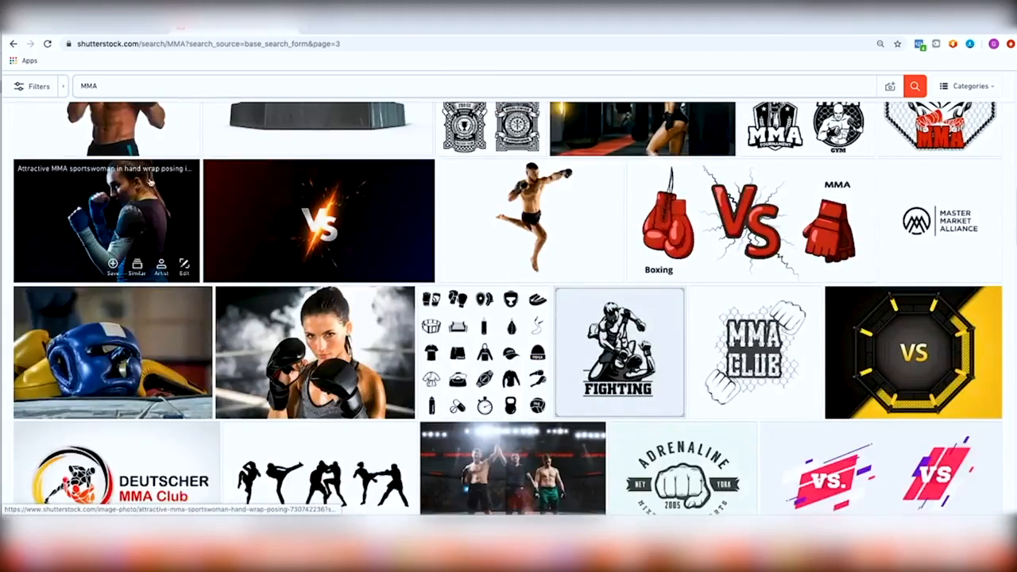
{"action": "scroll", "coordinate": [242, 303], "scroll_direction": "down", "scroll_amount": 4}
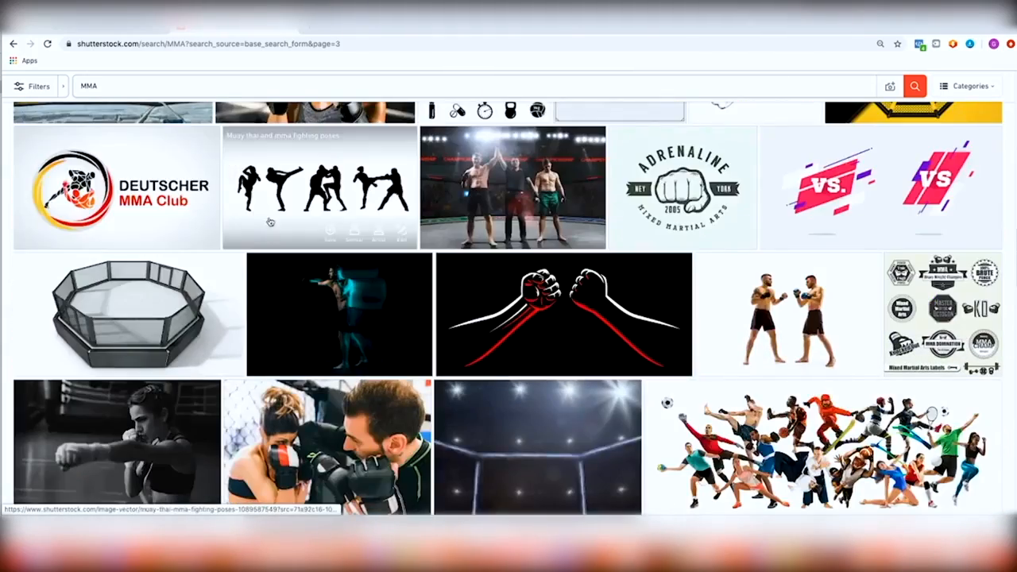
{"action": "scroll", "coordinate": [270, 235], "scroll_direction": "down", "scroll_amount": 4}
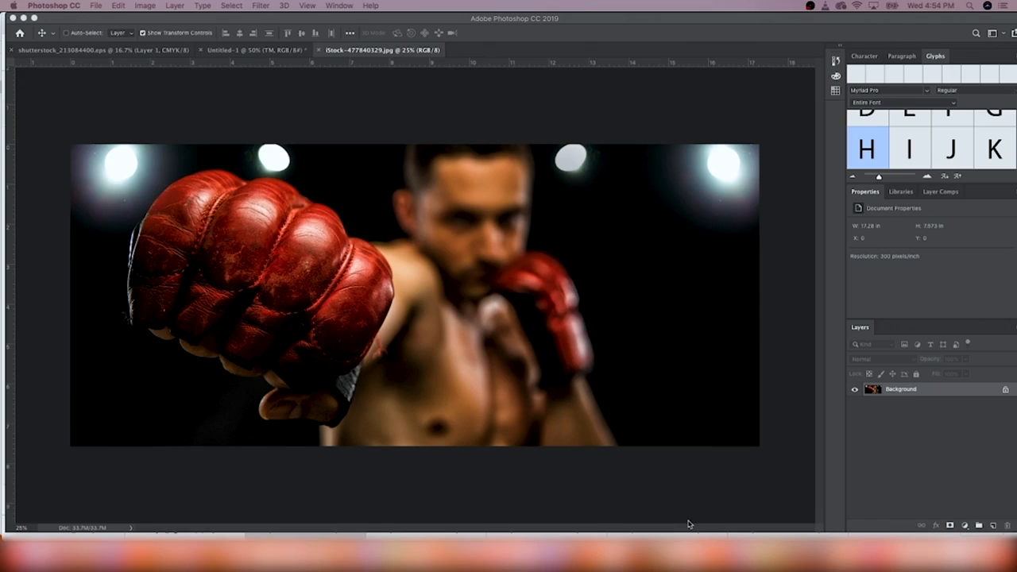
Unlock the Background layer and set the canvas size to 1500×600 pixels
{"action": "left_click", "coordinate": [1005, 391]}
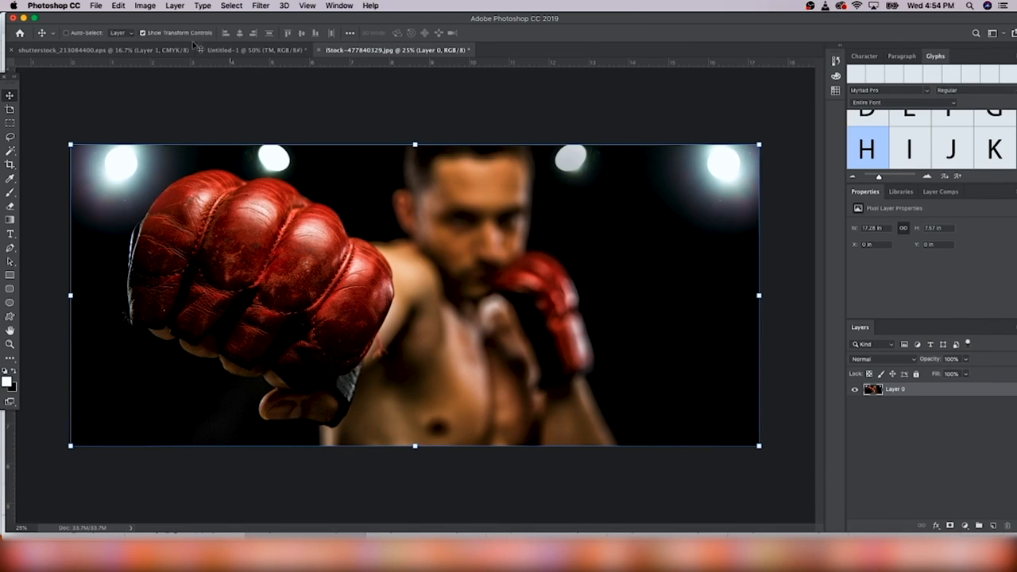
{"action": "left_click", "coordinate": [143, 6]}
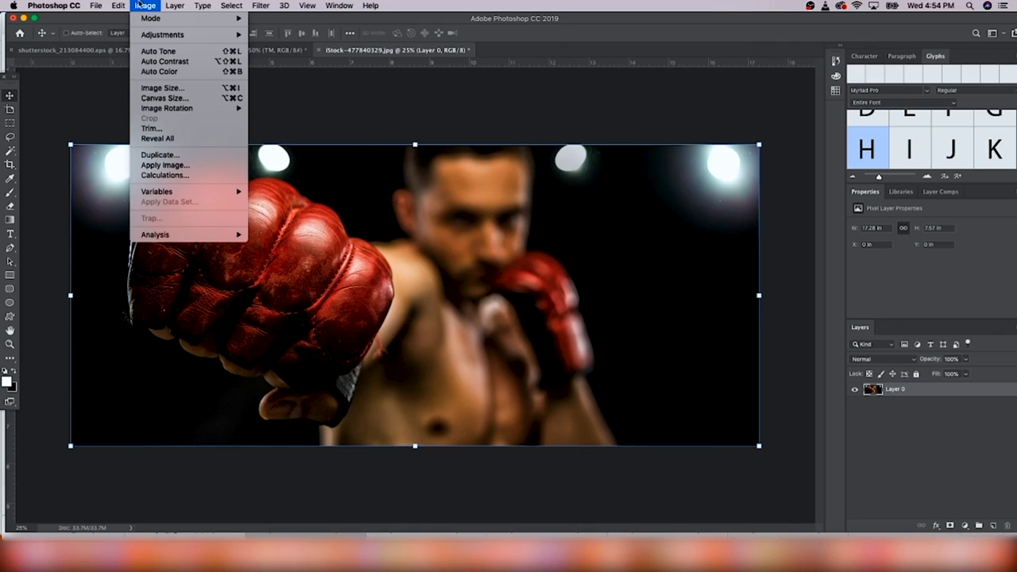
{"action": "left_click", "coordinate": [165, 98]}
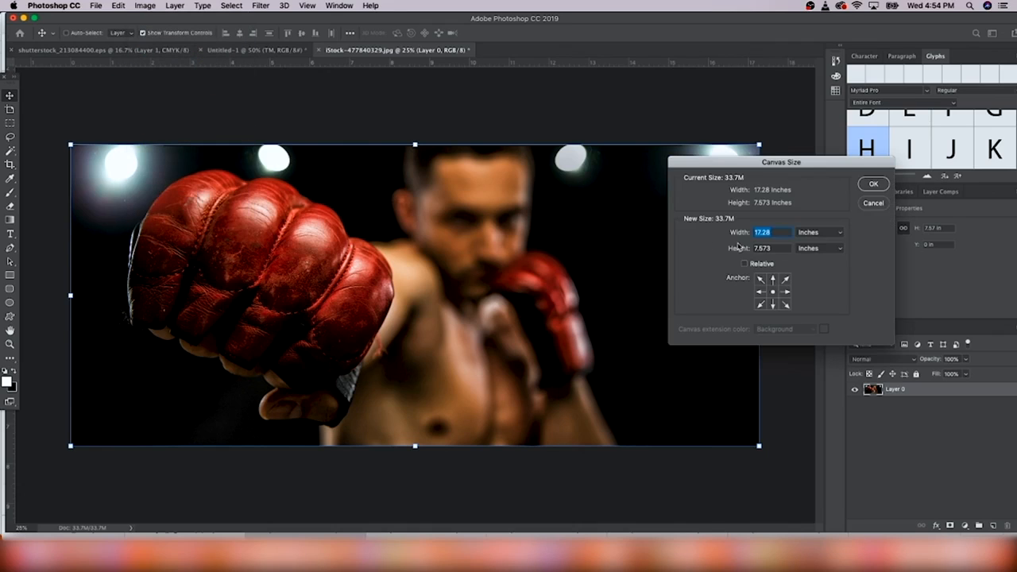
{"action": "left_click", "coordinate": [814, 233]}
{"action": "left_click", "coordinate": [813, 223]}
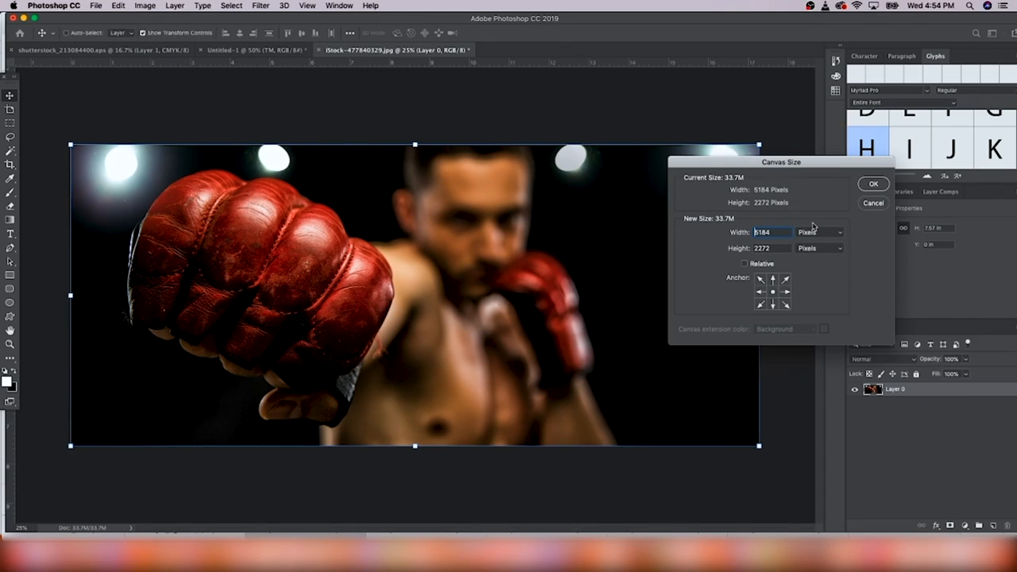
{"action": "left_click_drag", "start_coordinate": [773, 233], "coordinate": [709, 229]}
{"action": "type", "text": "1500"}
{"action": "key", "text": "Tab"}
{"action": "type", "text": "600"}
{"action": "key", "text": "Return"}
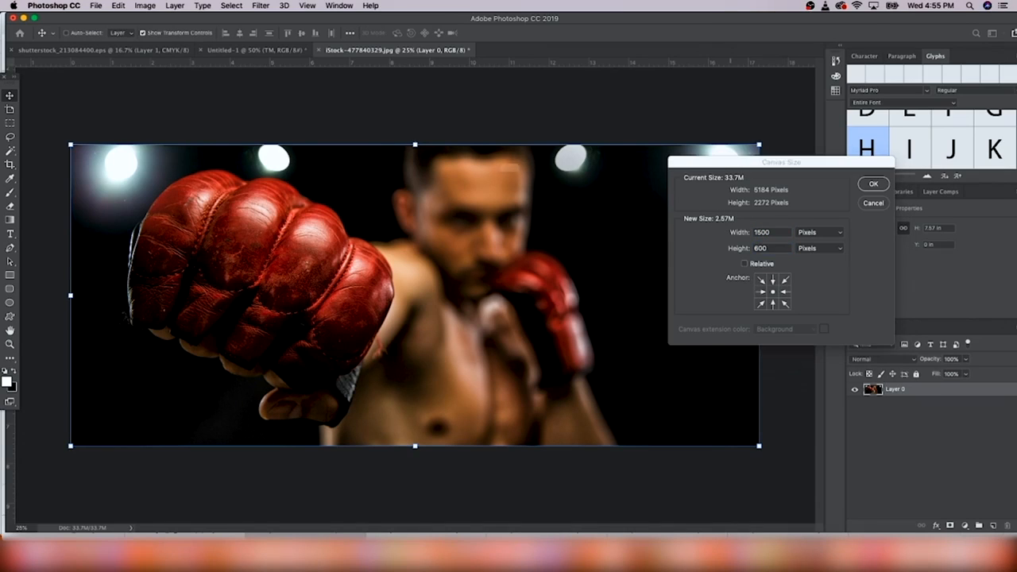
{"action": "key", "text": "Return"}
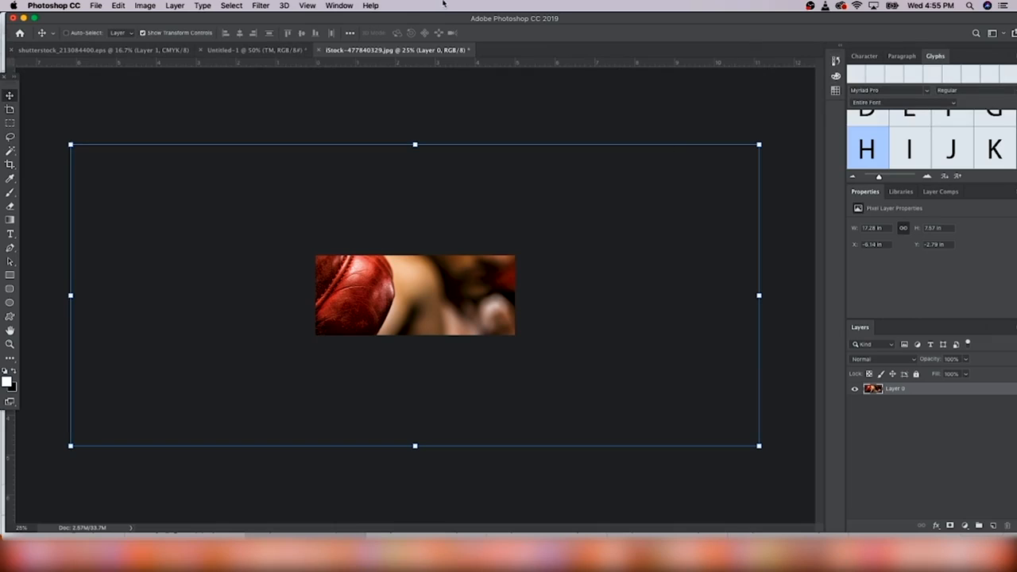
Scale the boxer photo down to fit inside the 1500×600 canvas
{"action": "left_click_drag", "start_coordinate": [759, 144], "coordinate": [302, 415]}
{"action": "left_click_drag", "start_coordinate": [228, 397], "coordinate": [435, 300]}
{"action": "key", "text": "Return"}
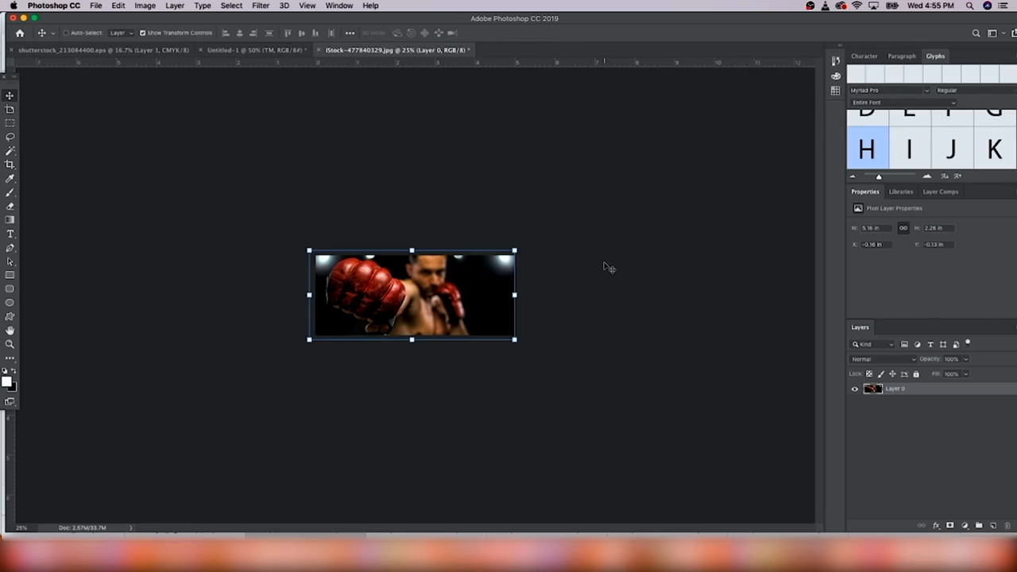
{"action": "key", "text": "super+plus"}
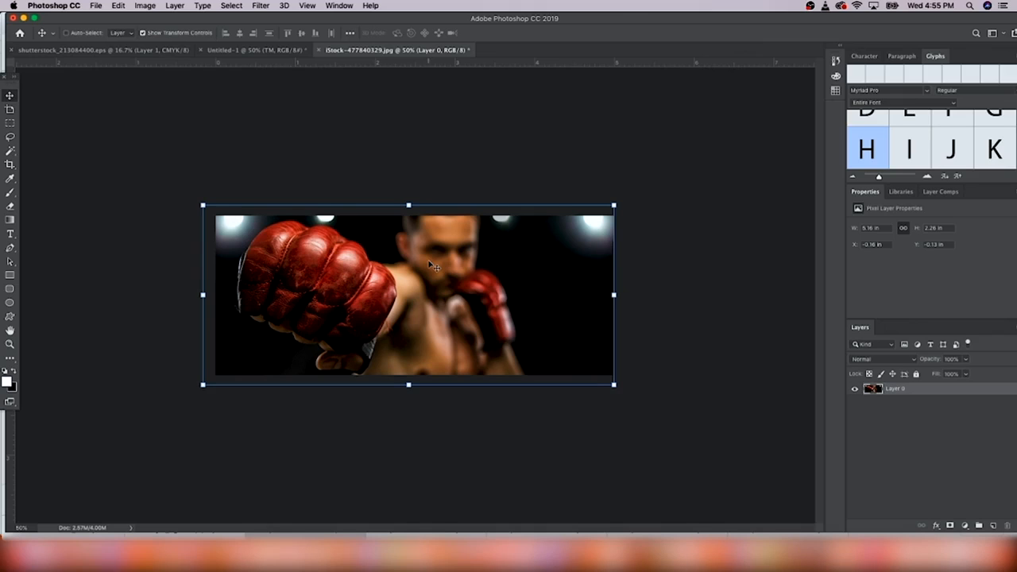
Flip the boxer photo horizontally so the red glove sits on the right, nudging it up
{"action": "left_click", "coordinate": [121, 4]}
{"action": "mouse_move", "coordinate": [159, 252]}
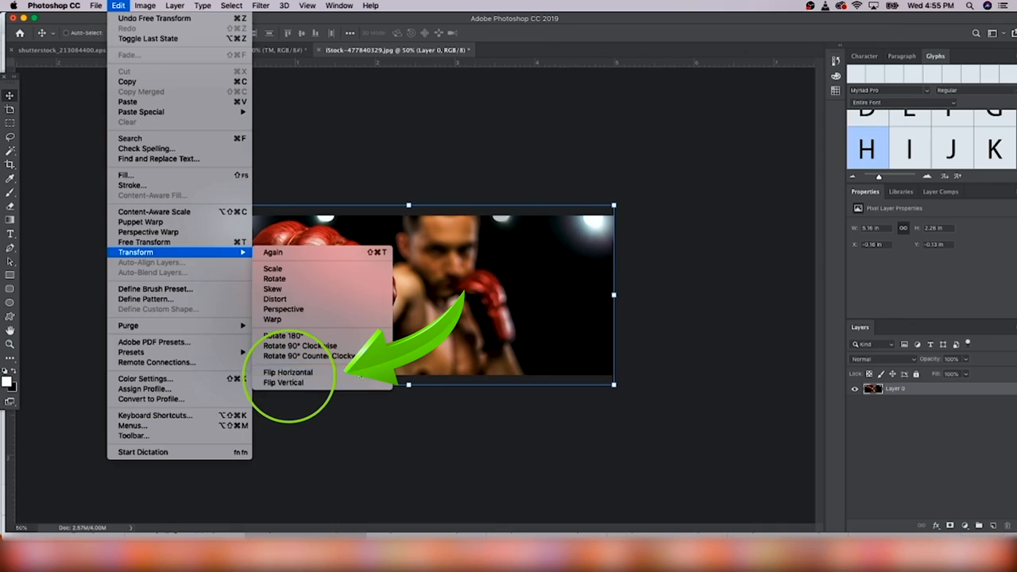
{"action": "left_click", "coordinate": [287, 371]}
{"action": "key", "text": "Up"}
{"action": "key", "text": "Up"}
{"action": "key", "text": "Up"}
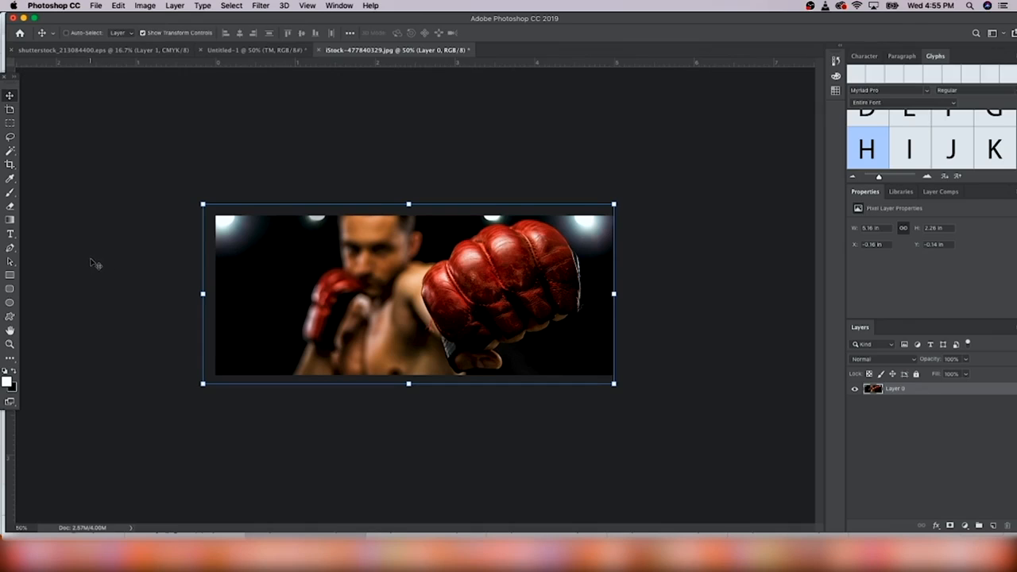
Add a DELIRIUM NEON NCV text layer and scale it down at the banner's top-left
{"action": "left_click", "coordinate": [11, 235]}
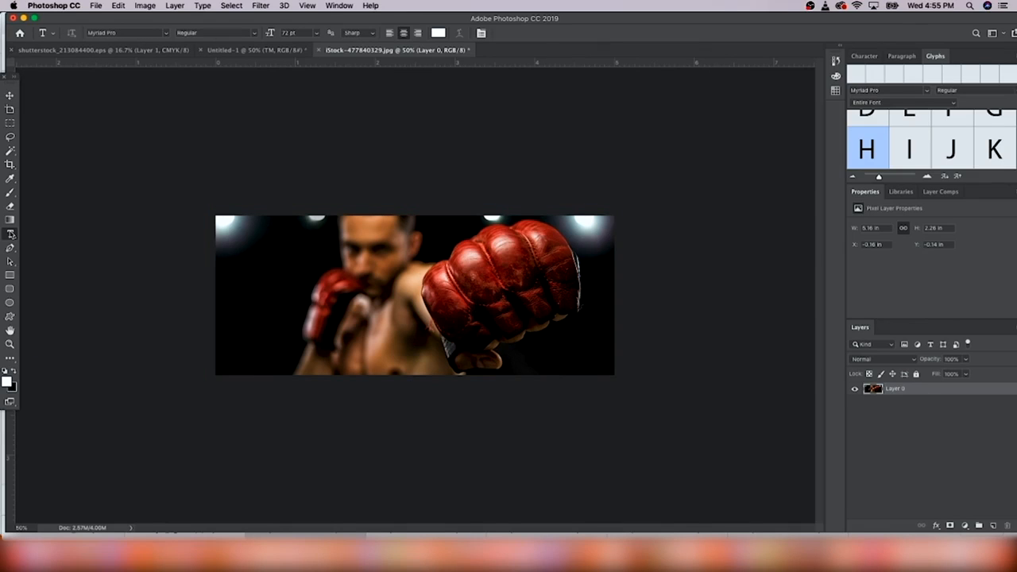
{"action": "left_click", "coordinate": [253, 255]}
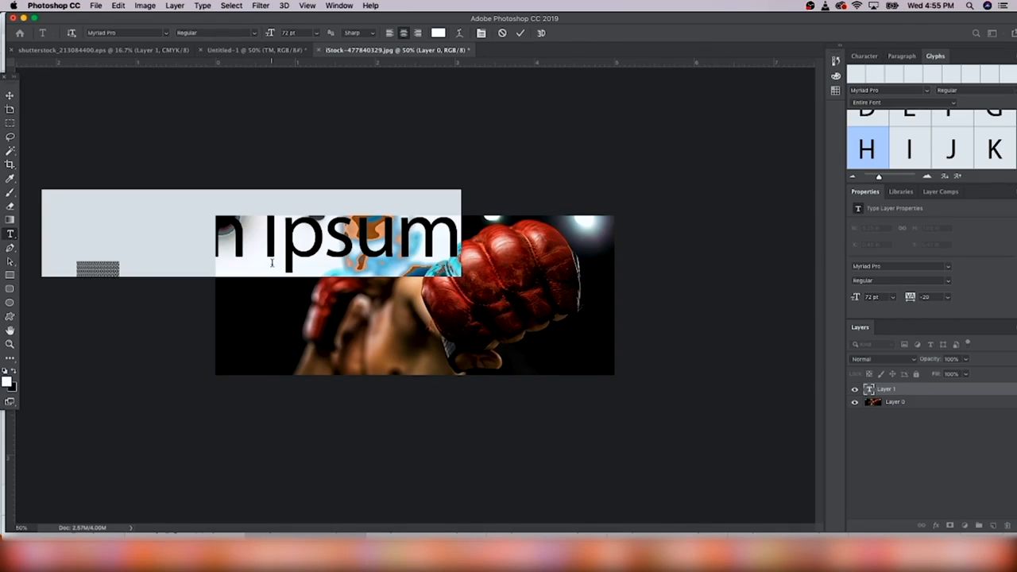
{"action": "left_click", "coordinate": [166, 32]}
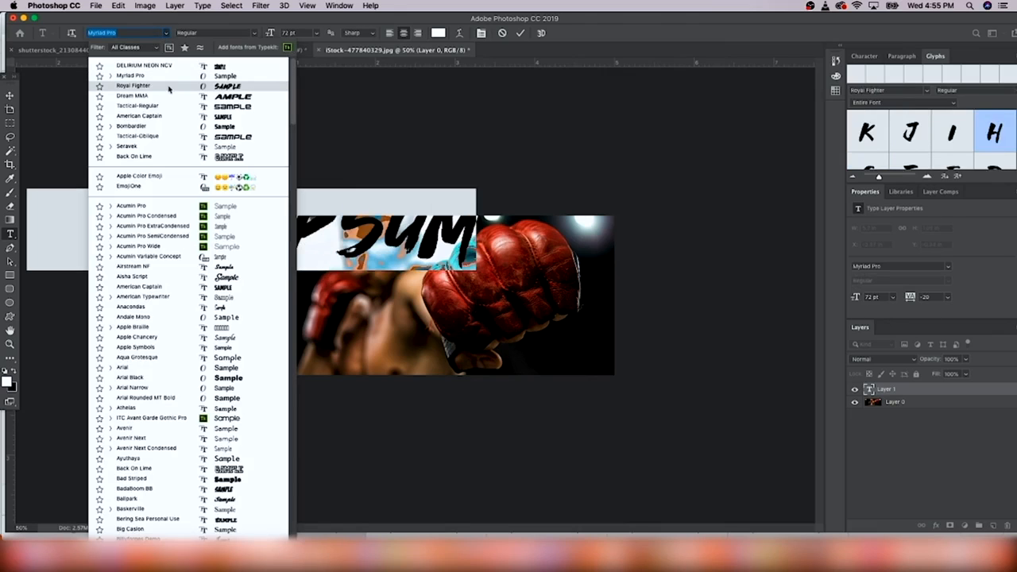
{"action": "left_click", "coordinate": [168, 70]}
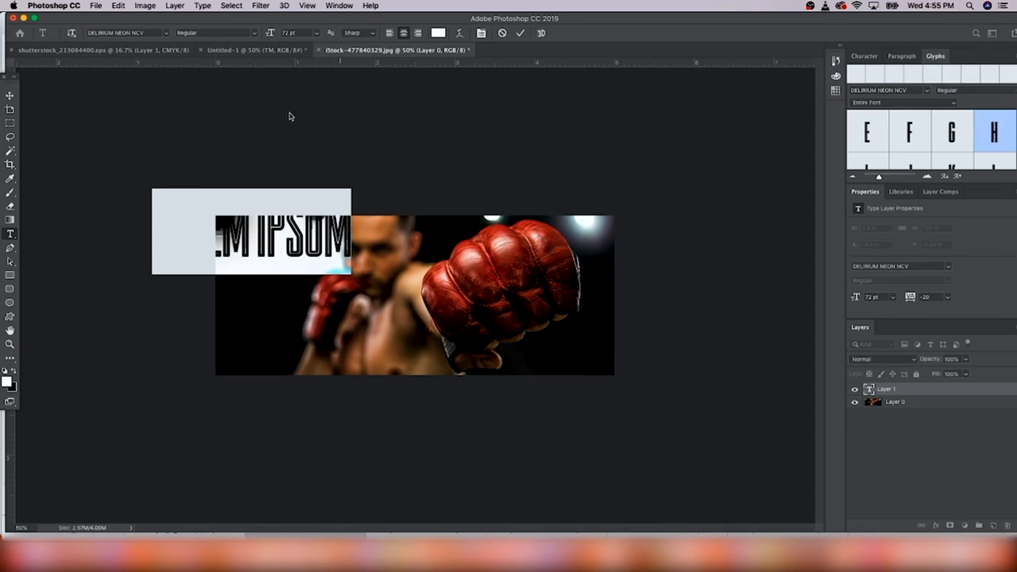
{"action": "left_click", "coordinate": [251, 225]}
{"action": "left_click", "coordinate": [10, 96]}
{"action": "left_click_drag", "start_coordinate": [311, 237], "coordinate": [374, 240]}
{"action": "key", "text": "ctrl+t"}
{"action": "left_click_drag", "start_coordinate": [328, 275], "coordinate": [323, 252]}
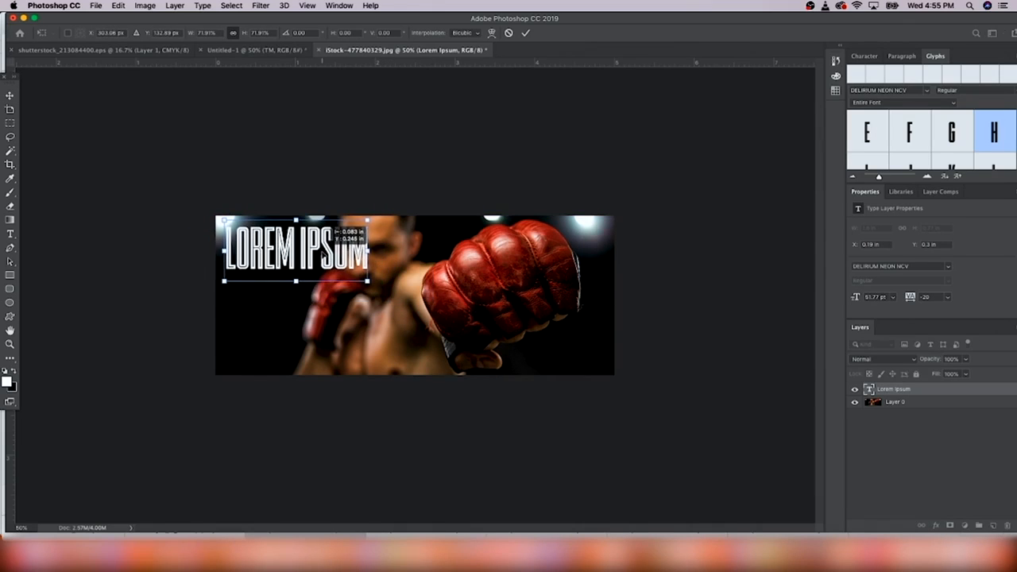
{"action": "left_click", "coordinate": [9, 233]}
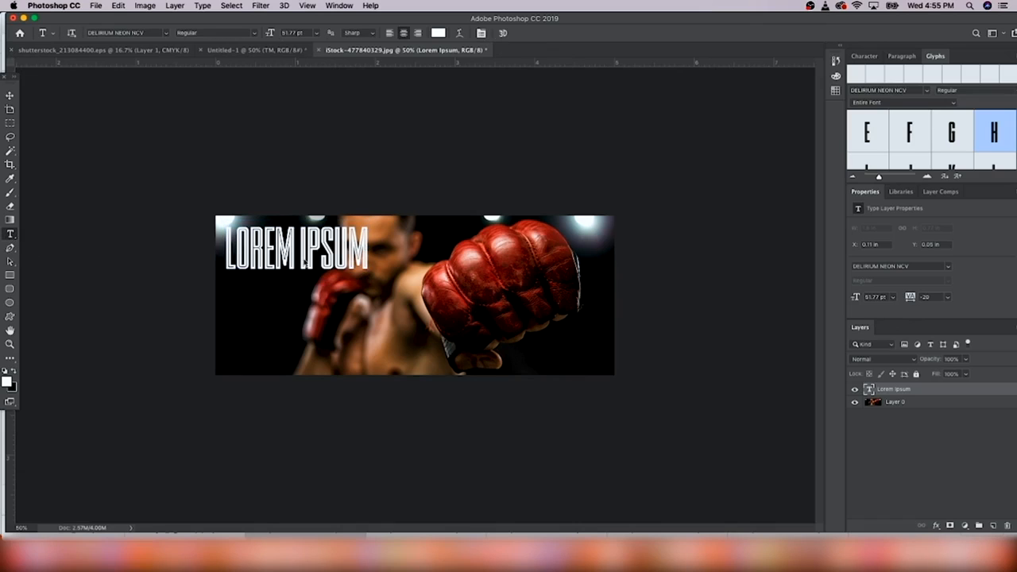
Replace the Lorem Ipsum placeholder with 'FREE INTERNATIONAL SHIPPING' and resize it to about 37 pt
{"action": "double_click", "coordinate": [305, 246]}
{"action": "triple_click", "coordinate": [304, 246]}
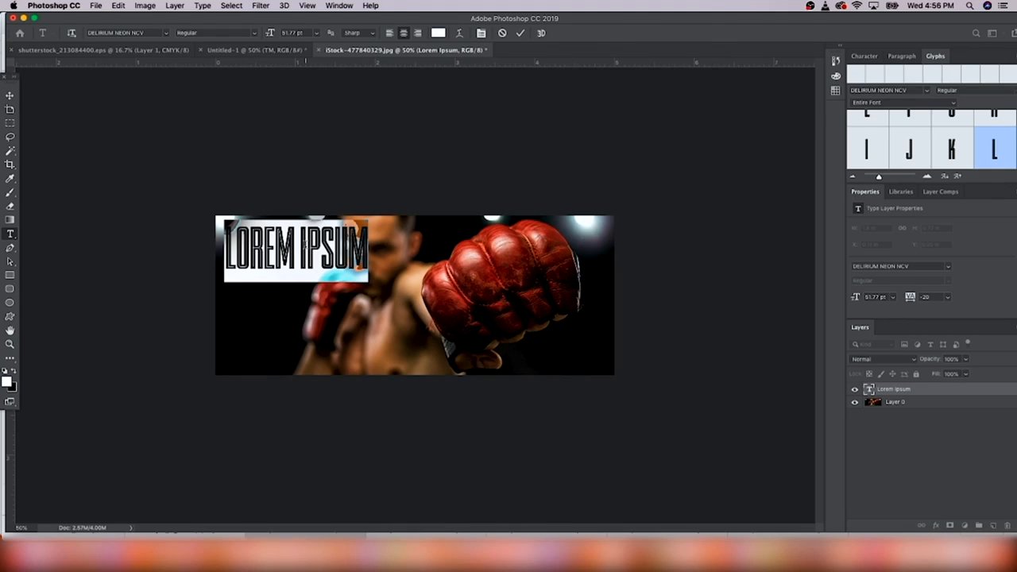
{"action": "type", "text": "FREE"}
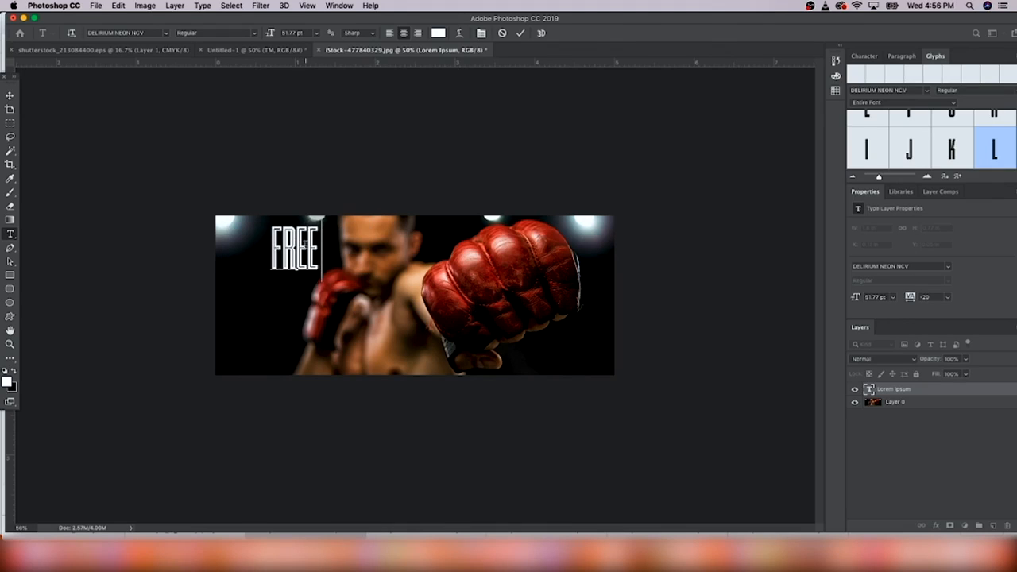
{"action": "type", "text": " INTERNATIONA"}
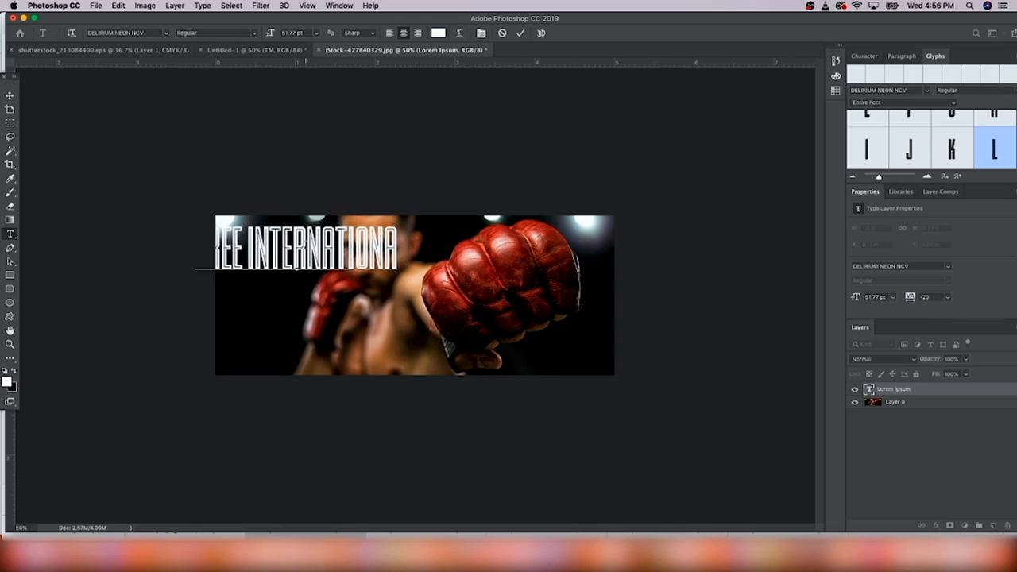
{"action": "type", "text": "L SHIPPING"}
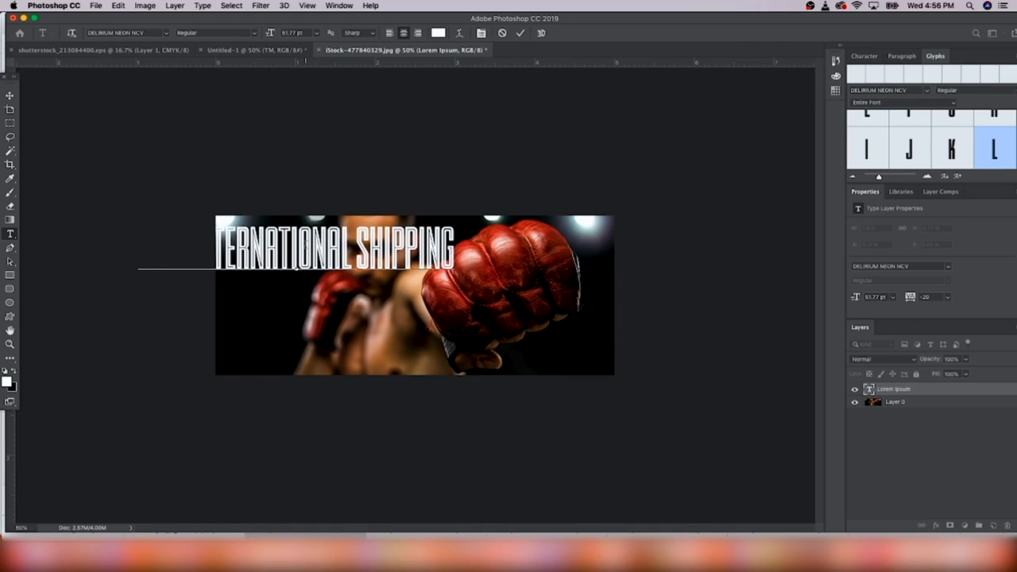
{"action": "left_click", "coordinate": [9, 95]}
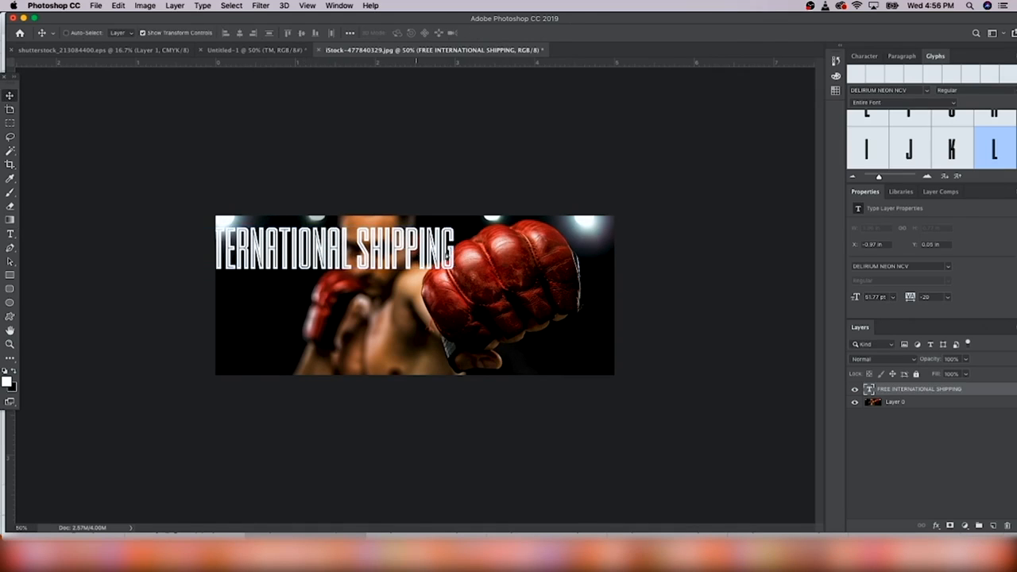
{"action": "left_click_drag", "start_coordinate": [400, 258], "coordinate": [482, 252]}
{"action": "left_click_drag", "start_coordinate": [538, 213], "coordinate": [450, 233]}
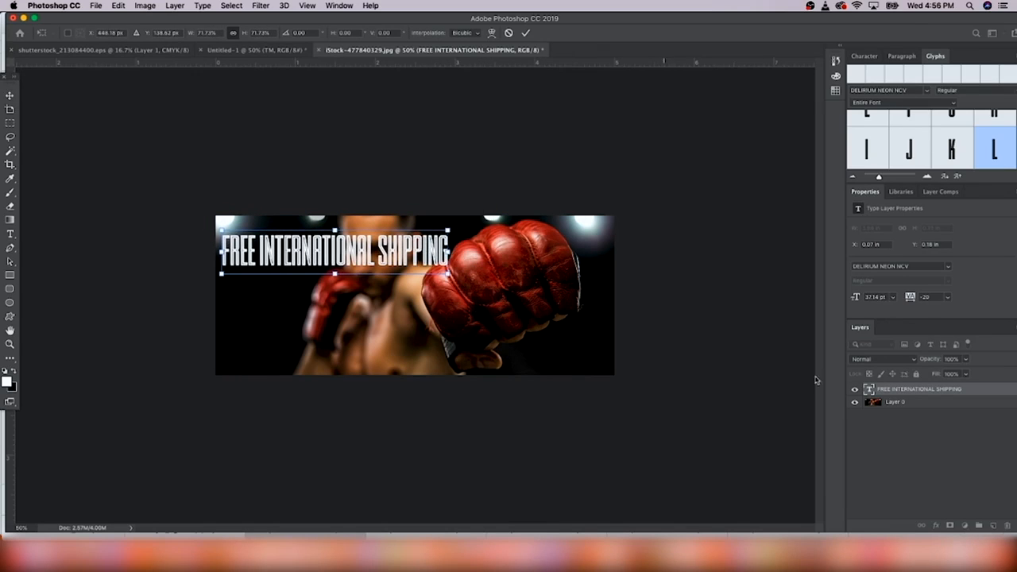
{"action": "key", "text": "Return"}
Shift the boxing photo slightly right, then reselect the headline layer
{"action": "left_click", "coordinate": [910, 403]}
{"action": "left_click_drag", "start_coordinate": [534, 317], "coordinate": [555, 318]}
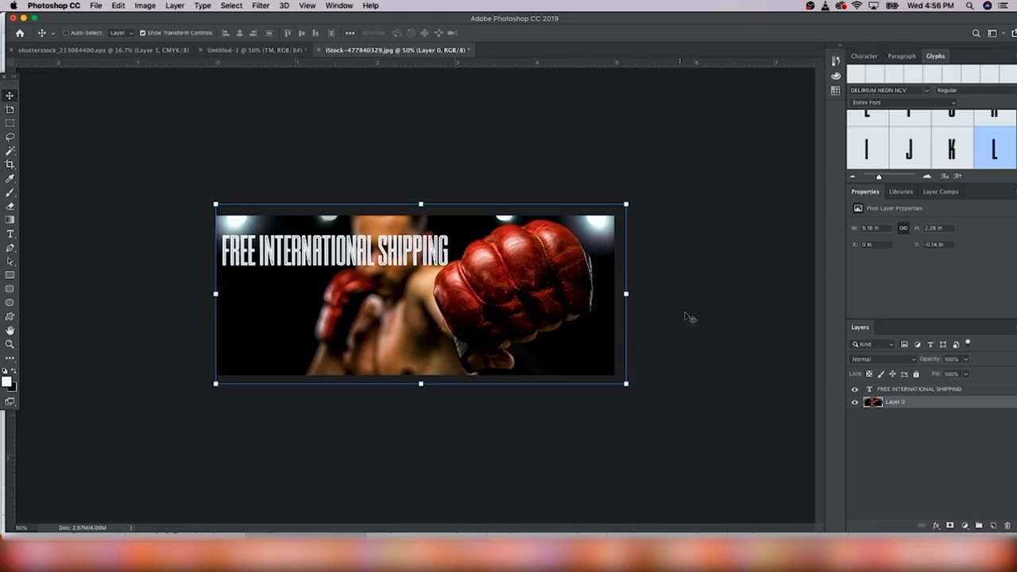
{"action": "left_click", "coordinate": [882, 389]}
Nudge the FREE INTERNATIONAL SHIPPING headline into place and switch to the Untitled-1 logo document
{"action": "left_click_drag", "start_coordinate": [402, 261], "coordinate": [371, 240]}
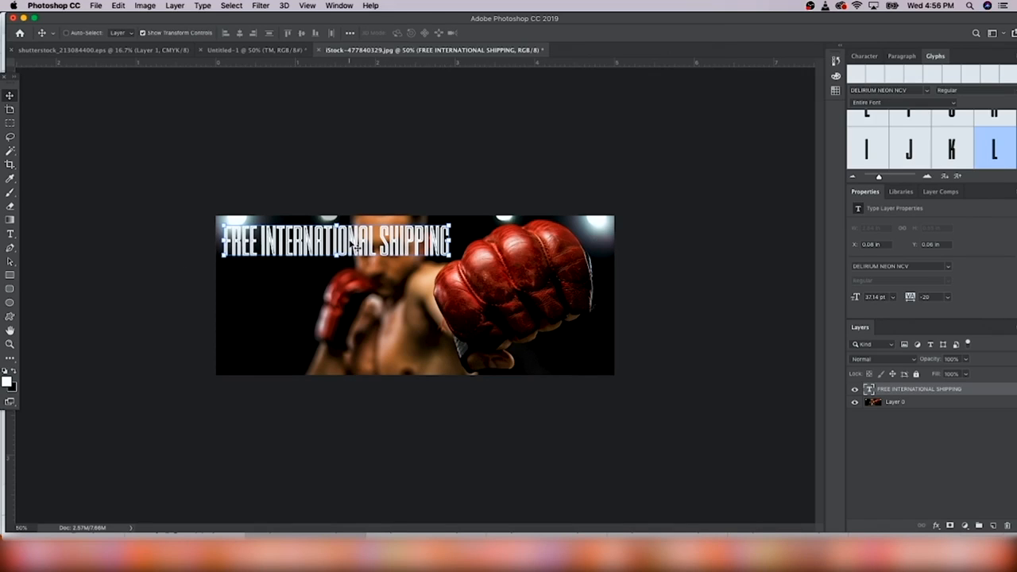
{"action": "left_click", "coordinate": [10, 234]}
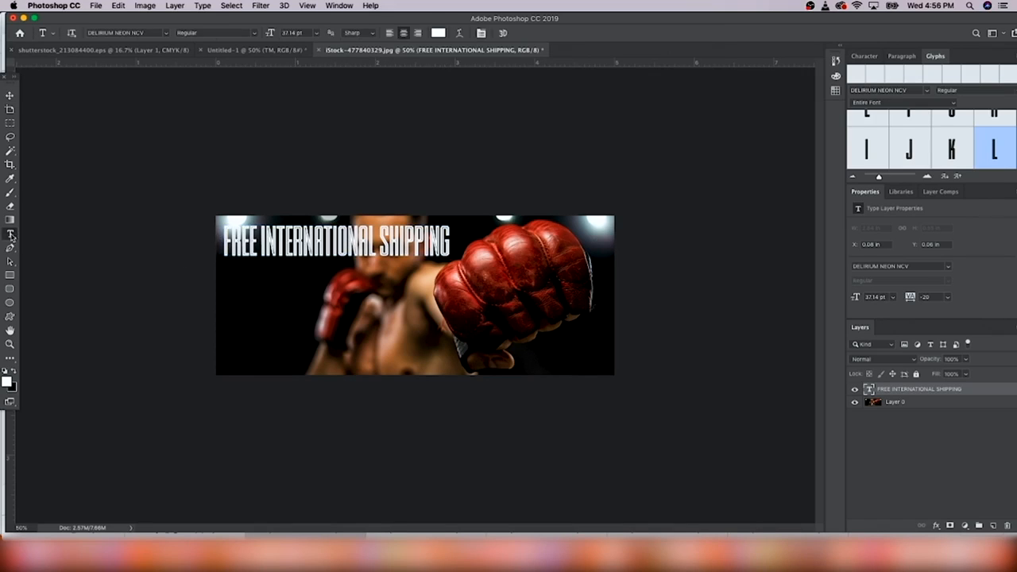
{"action": "triple_click", "coordinate": [367, 244]}
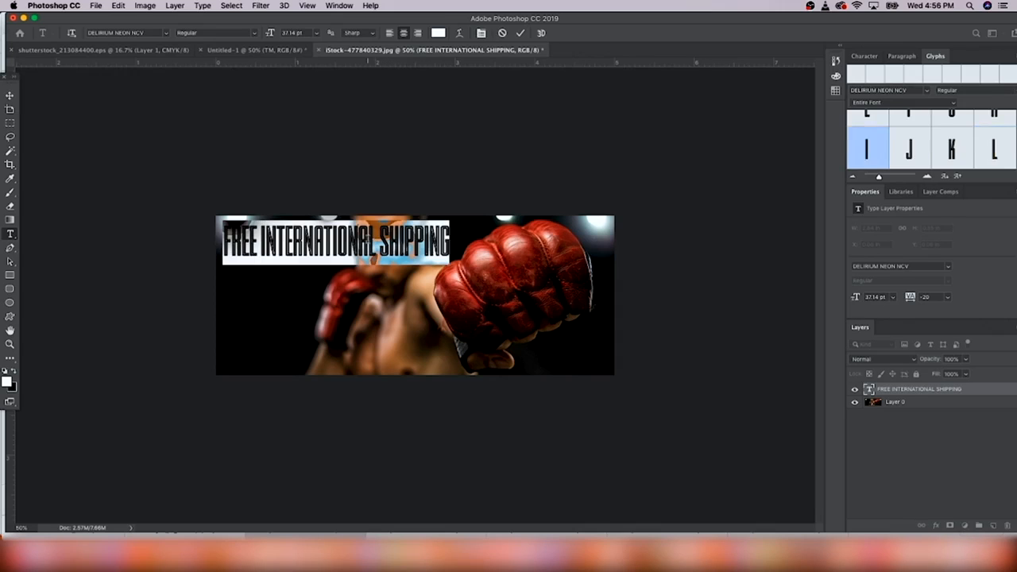
{"action": "left_click", "coordinate": [359, 92]}
{"action": "left_click", "coordinate": [250, 50]}
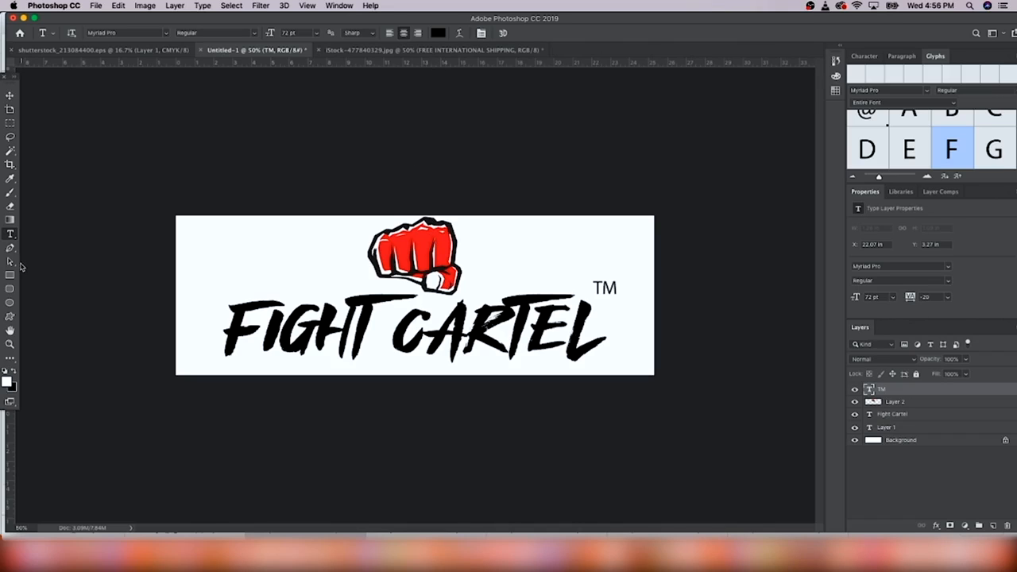
Sample the logo fist's red #ed1c24 as the foreground colour, then return to the iStock banner
{"action": "left_click", "coordinate": [10, 179]}
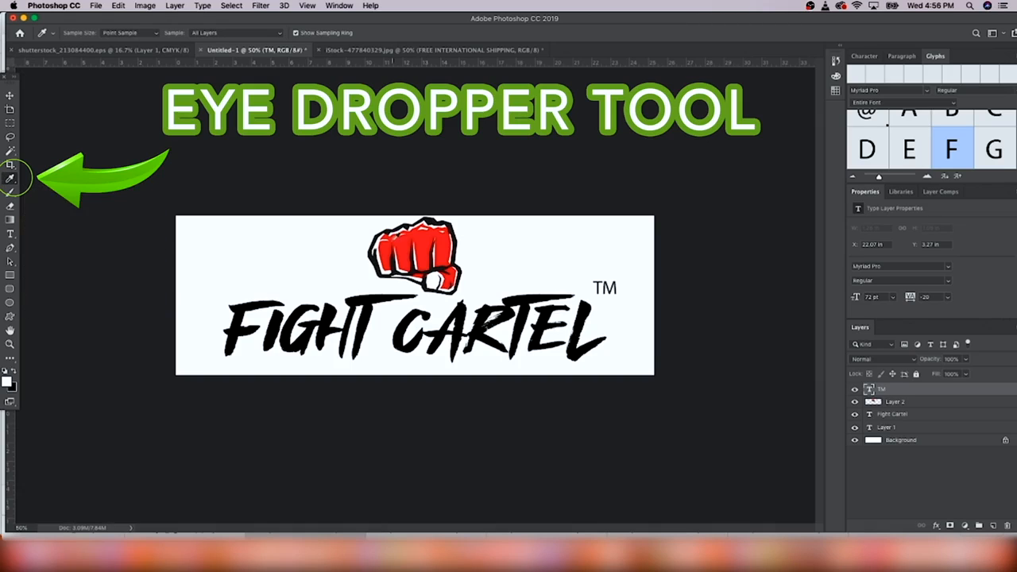
{"action": "left_click", "coordinate": [404, 240]}
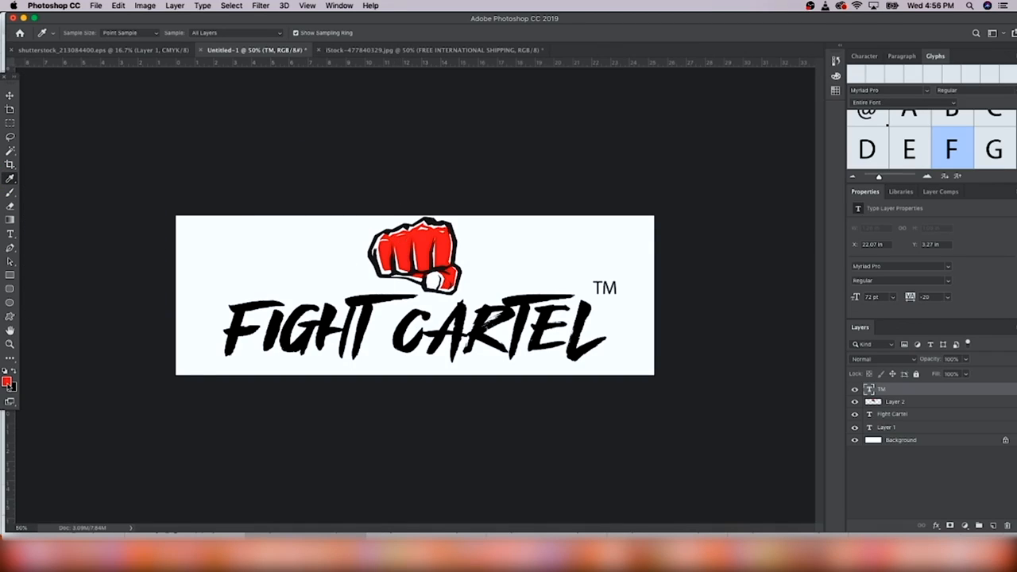
{"action": "left_click", "coordinate": [8, 384]}
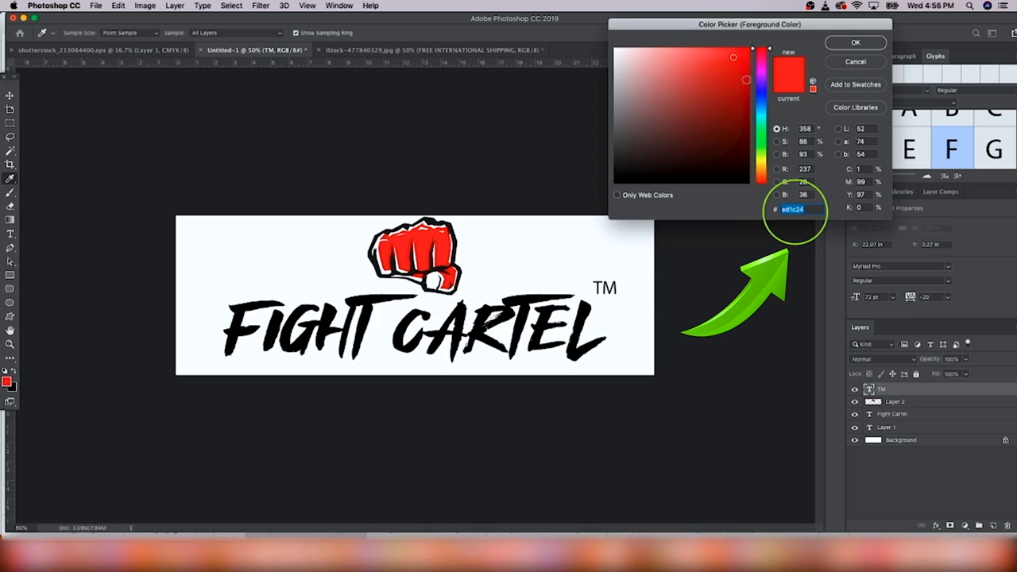
{"action": "left_click", "coordinate": [855, 43]}
{"action": "left_click", "coordinate": [388, 50]}
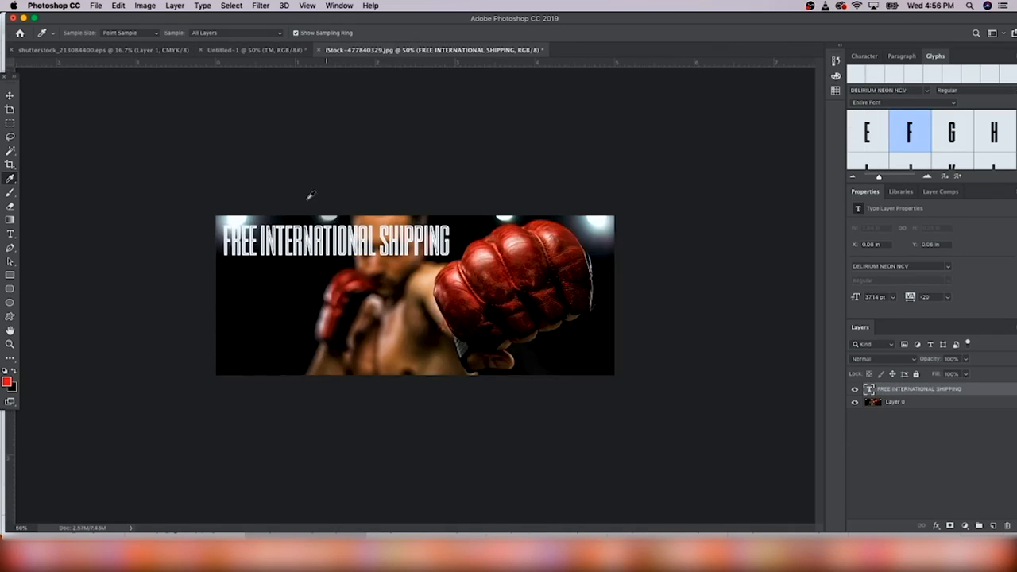
Recolour the FREE INTERNATIONAL SHIPPING text to hex ed1c24 and commit it
{"action": "left_click", "coordinate": [9, 234]}
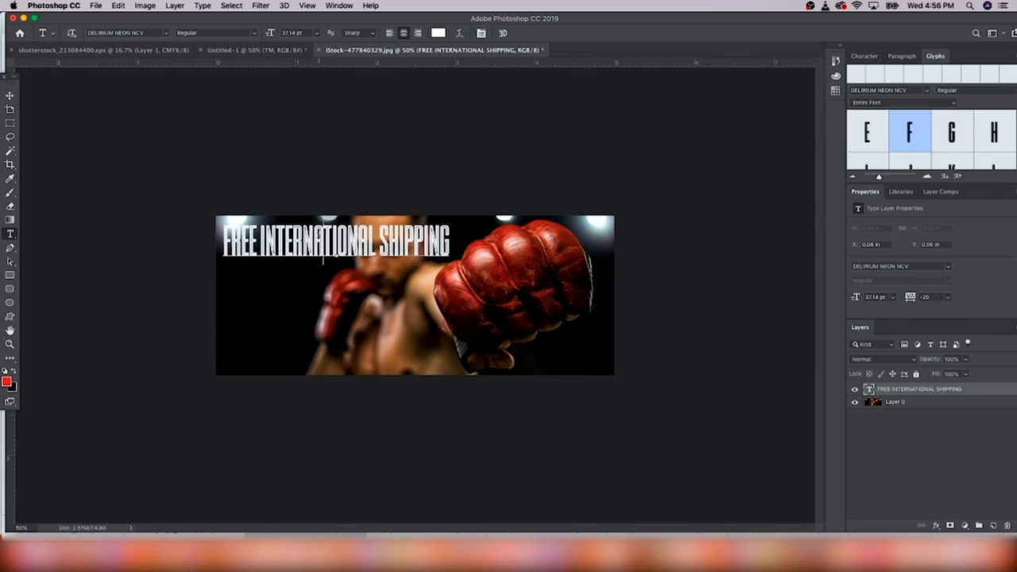
{"action": "triple_click", "coordinate": [320, 242]}
{"action": "left_click", "coordinate": [437, 32]}
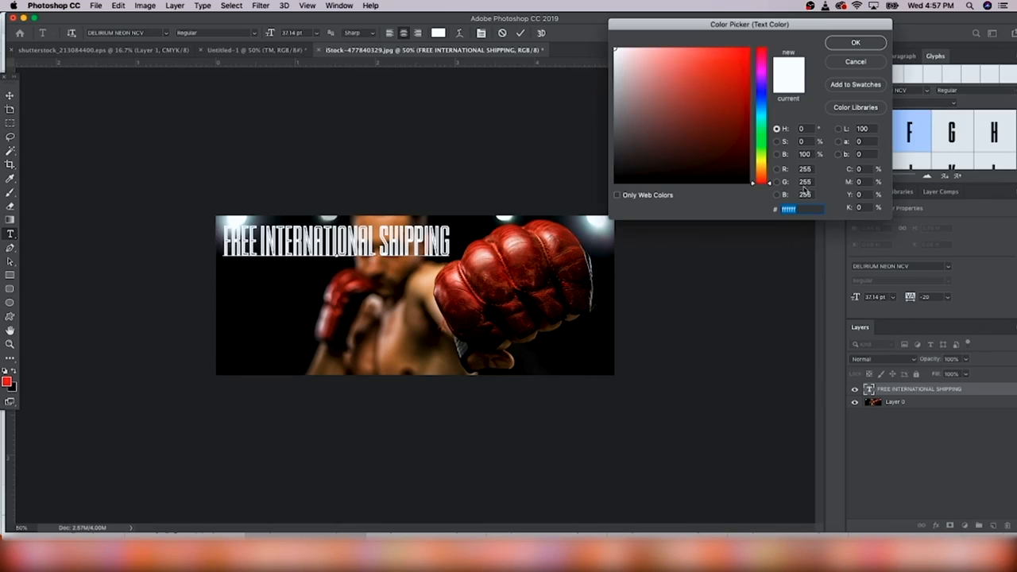
{"action": "type", "text": "ed1c24"}
{"action": "left_click", "coordinate": [855, 42]}
{"action": "left_click", "coordinate": [664, 133]}
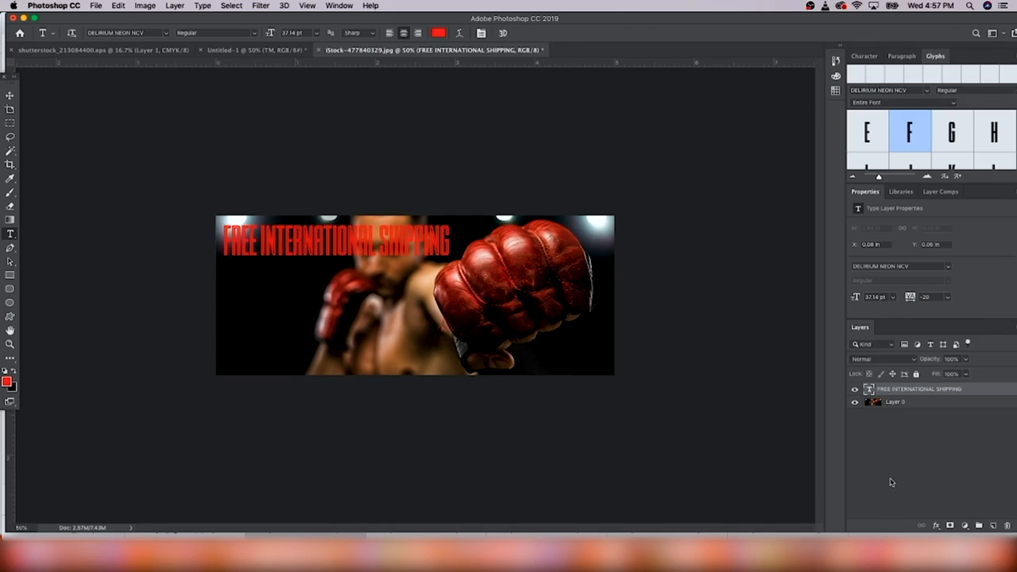
{"action": "left_click", "coordinate": [936, 530]}
Add a Drop Shadow with about 8 px distance to the red headline
{"action": "left_click", "coordinate": [957, 505]}
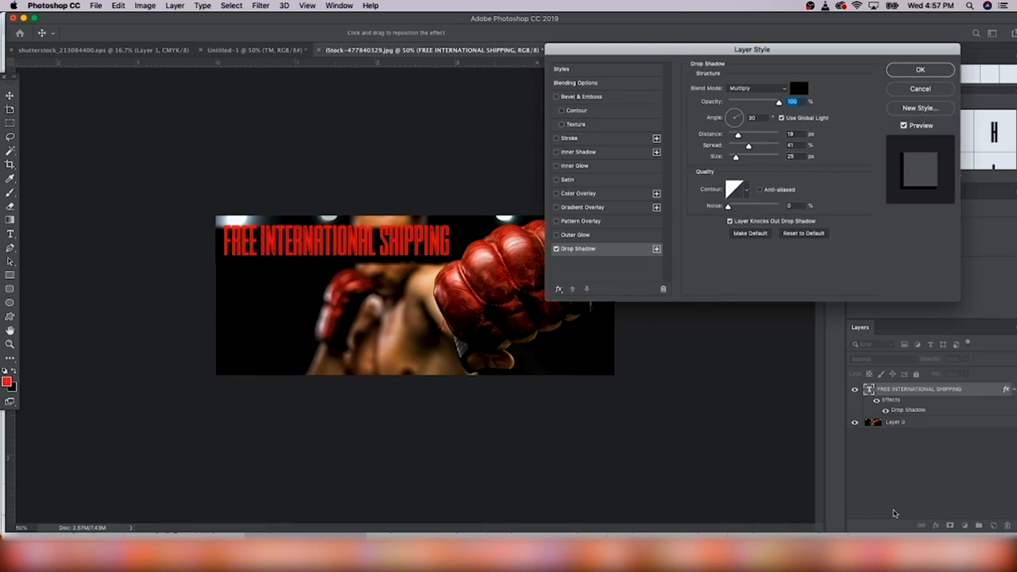
{"action": "left_click_drag", "start_coordinate": [738, 135], "coordinate": [746, 148]}
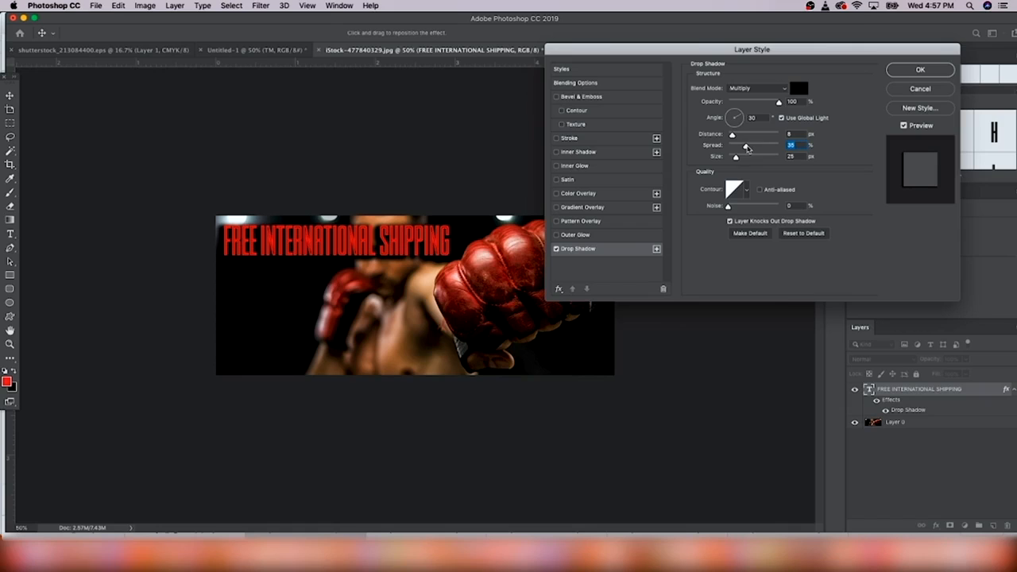
{"action": "left_click", "coordinate": [906, 71]}
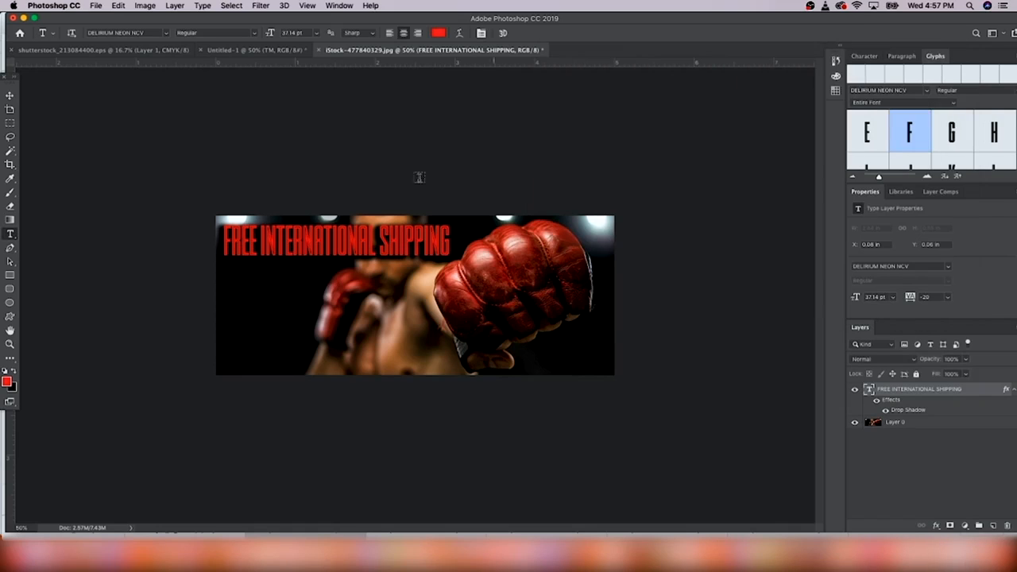
Shift the headline about 8 px right, then nudge it left and up with the arrow keys
{"action": "left_click_drag", "start_coordinate": [378, 243], "coordinate": [384, 242]}
{"action": "key", "text": "super+h"}
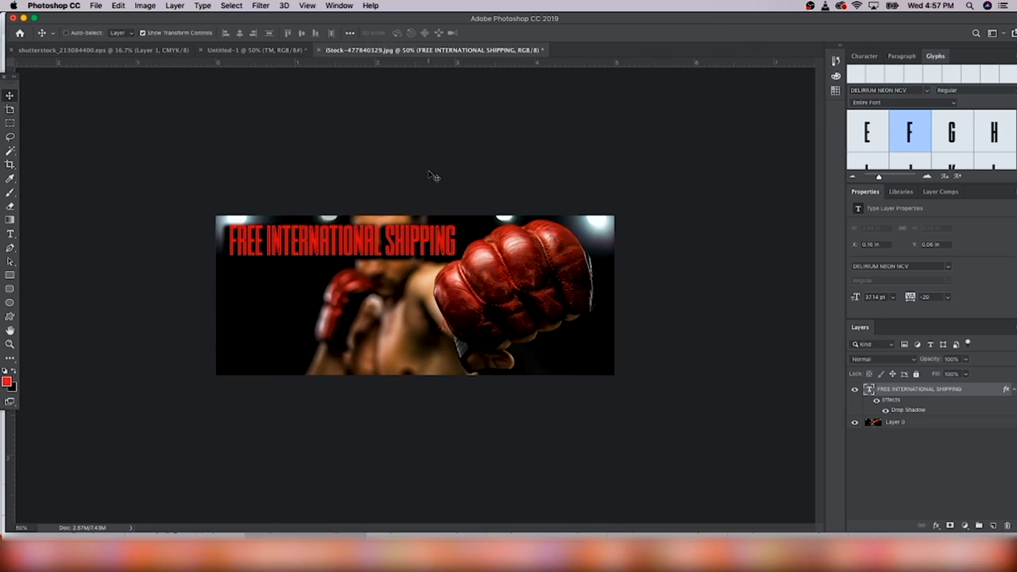
{"action": "key", "text": "Left"}
{"action": "key", "text": "Left"}
{"action": "key", "text": "Left"}
{"action": "key", "text": "Left"}
{"action": "key", "text": "Up"}
{"action": "key", "text": "Up"}
{"action": "key", "text": "Up"}
{"action": "key", "text": "Up"}
{"action": "key", "text": "Up"}
{"action": "key", "text": "Left"}
{"action": "key", "text": "Left"}
{"action": "key", "text": "Left"}
{"action": "key", "text": "Left"}
{"action": "key", "text": "Left"}
{"action": "key", "text": "Left"}
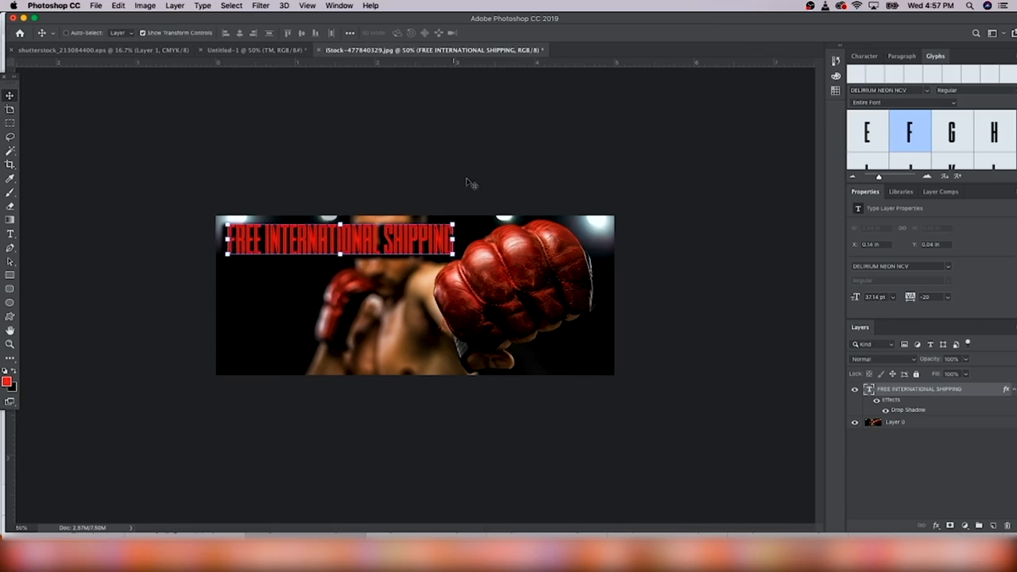
{"action": "key", "text": "super+h"}
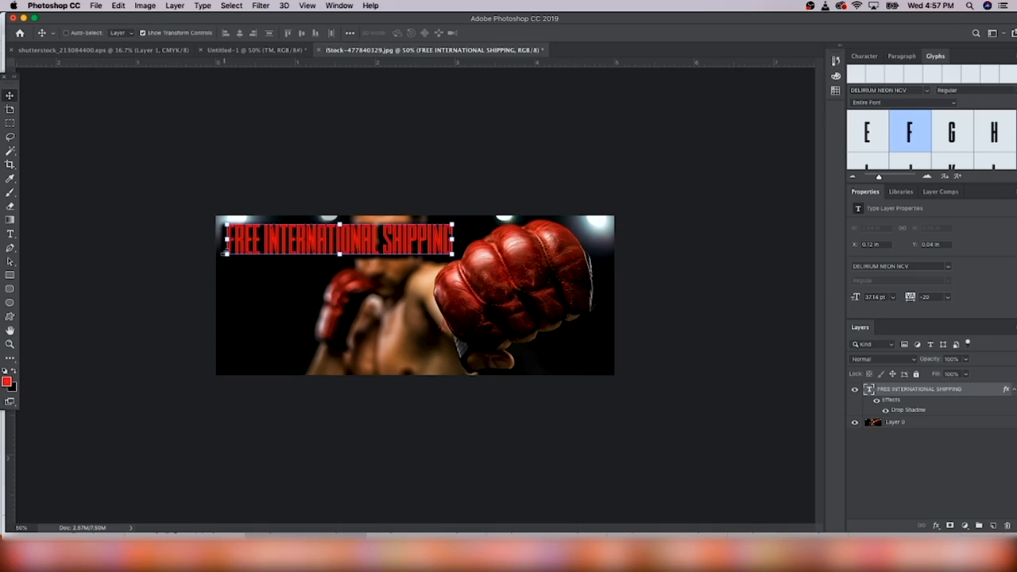
{"action": "key", "text": "super+h"}
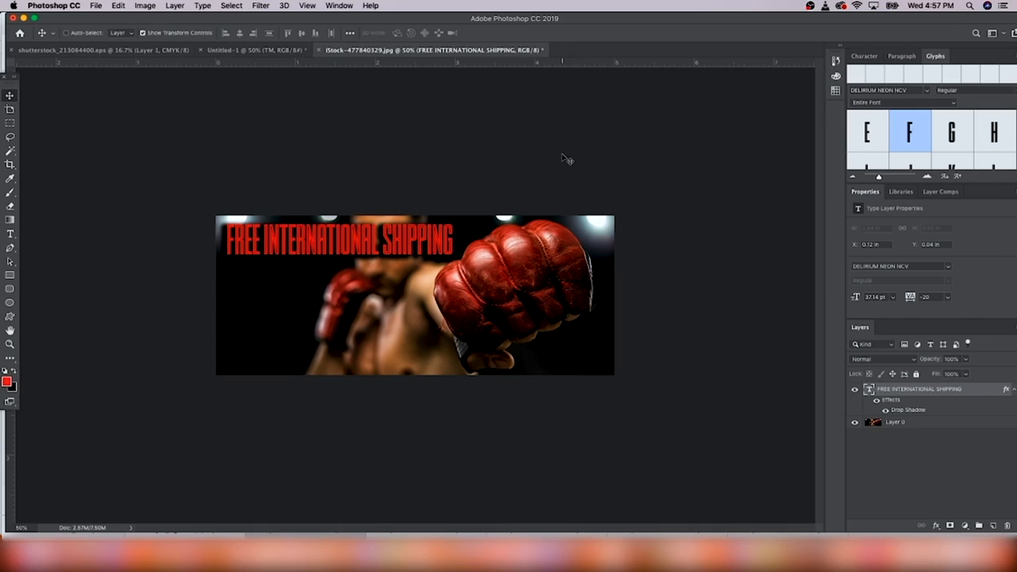
{"action": "key", "text": "super+h"}
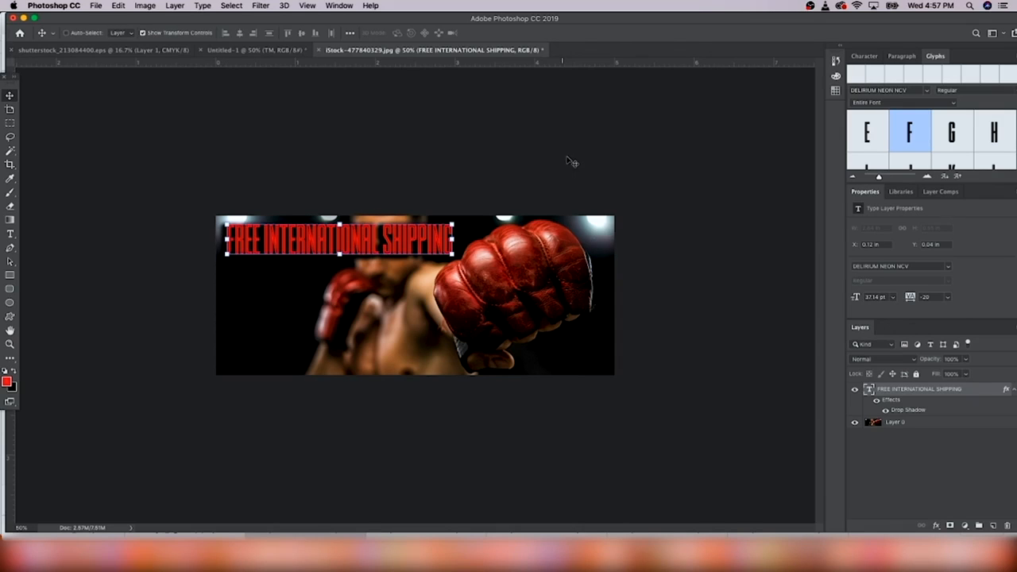
{"action": "left_click", "coordinate": [10, 275]}
Draw a black (000000) rectangle beneath the glove photo and add a layer mask to the photo
{"action": "left_click_drag", "start_coordinate": [167, 174], "coordinate": [707, 427]}
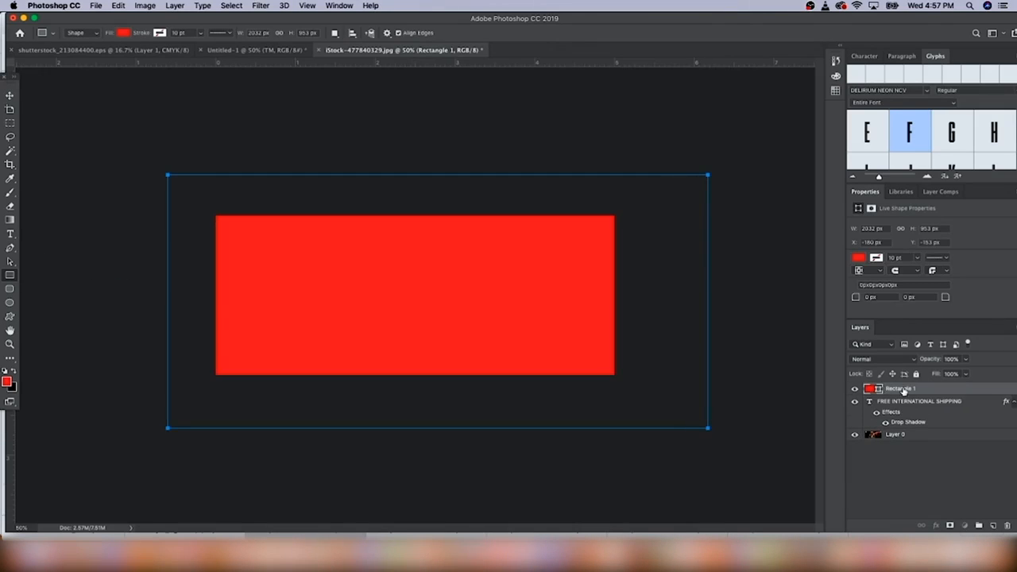
{"action": "left_click_drag", "start_coordinate": [904, 390], "coordinate": [901, 452]}
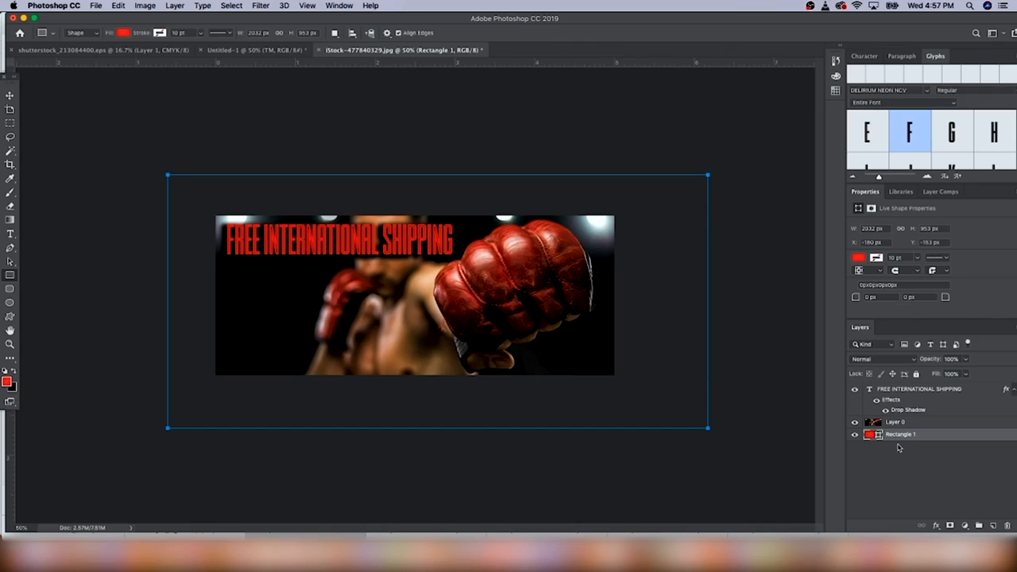
{"action": "double_click", "coordinate": [872, 435]}
{"action": "type", "text": "000000"}
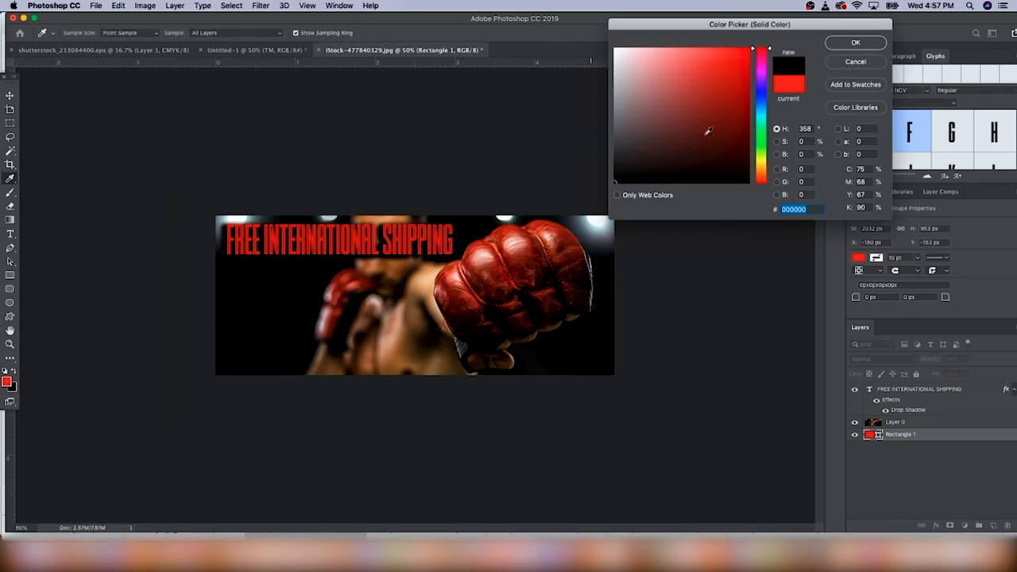
{"action": "left_click", "coordinate": [858, 41]}
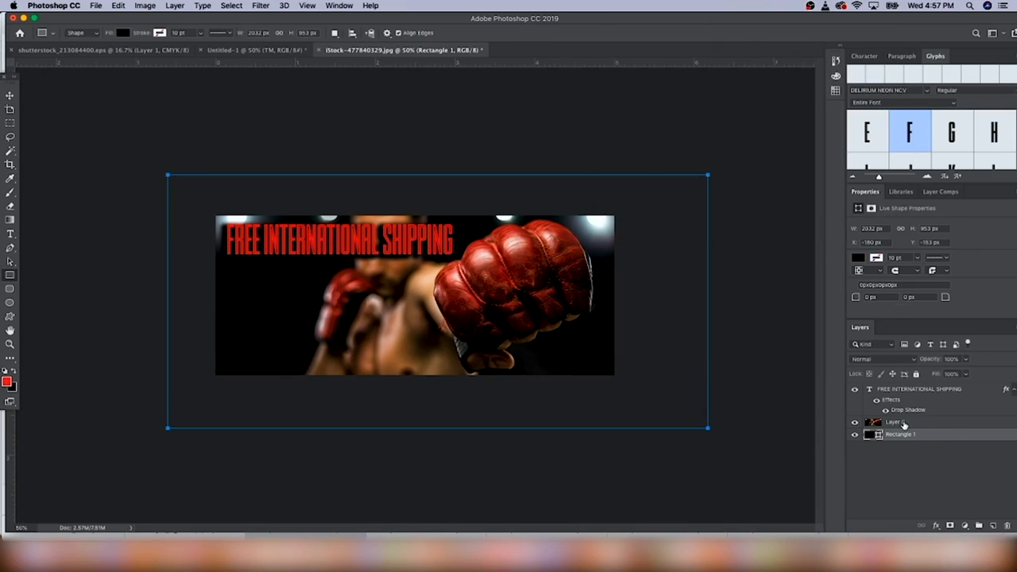
{"action": "left_click", "coordinate": [904, 425]}
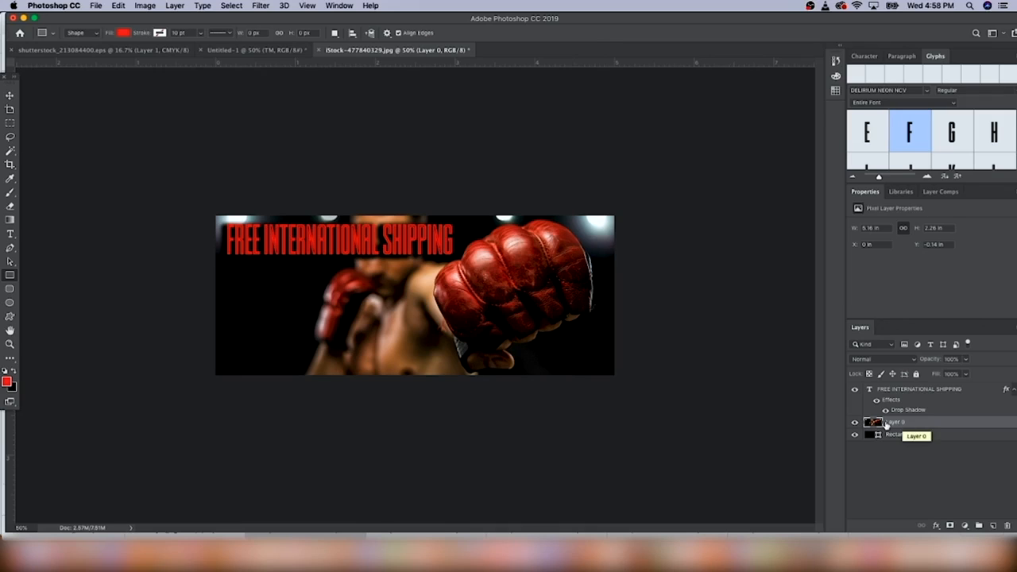
{"action": "left_click", "coordinate": [949, 526]}
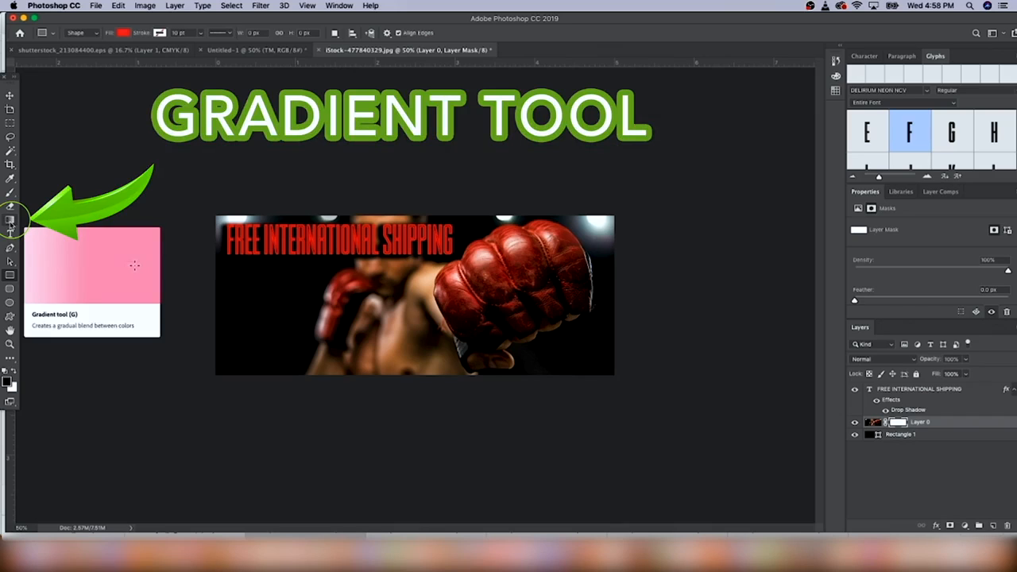
Drag a gradient on the photo's mask to fade it into the backdrop, then select the headline layer
{"action": "left_click", "coordinate": [10, 225]}
{"action": "left_click_drag", "start_coordinate": [199, 205], "coordinate": [389, 334]}
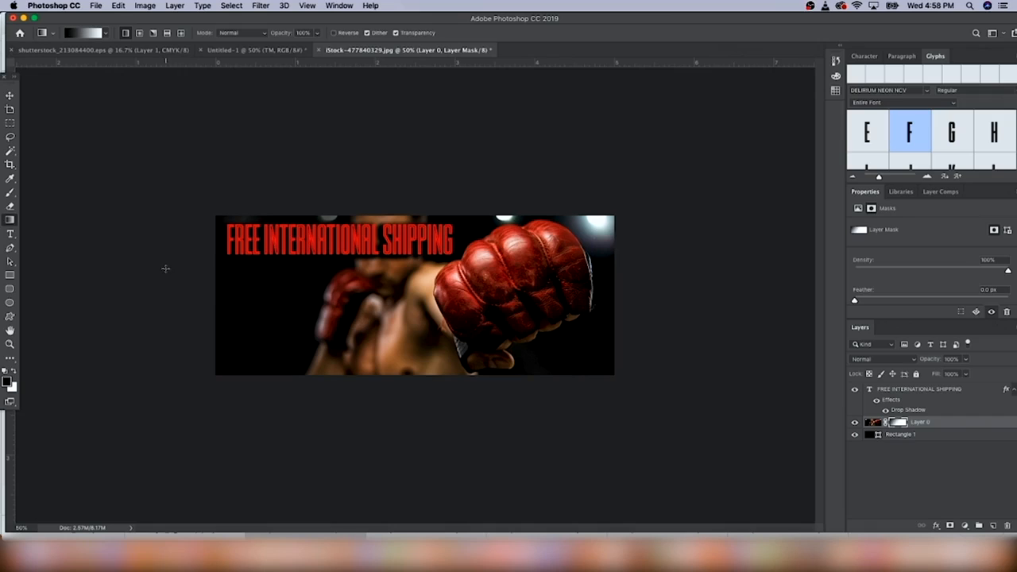
{"action": "left_click", "coordinate": [921, 389]}
{"action": "left_click", "coordinate": [10, 96]}
Paste two copies of the headline layer and drag them into left-aligned rows below the first
{"action": "key", "text": "super+c"}
{"action": "key", "text": "super+v"}
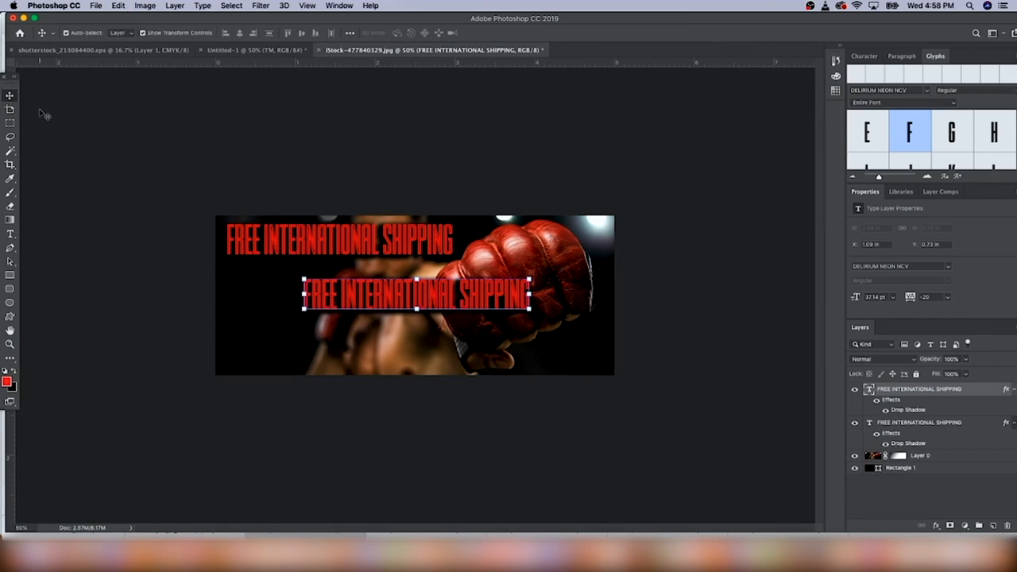
{"action": "key", "text": "super+v"}
{"action": "left_click_drag", "start_coordinate": [367, 296], "coordinate": [290, 349]}
{"action": "left_click", "coordinate": [922, 423]}
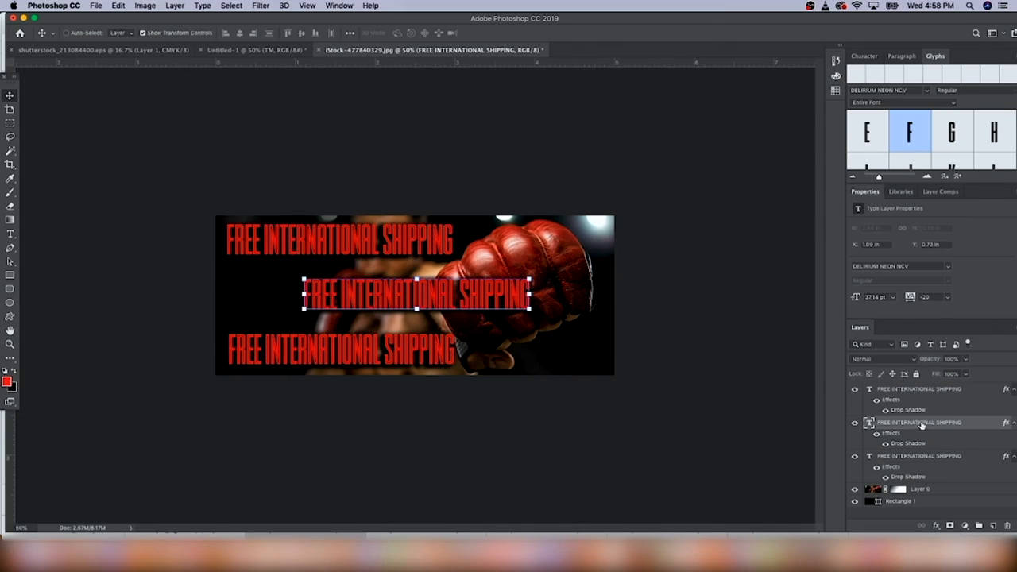
{"action": "left_click_drag", "start_coordinate": [465, 304], "coordinate": [403, 293]}
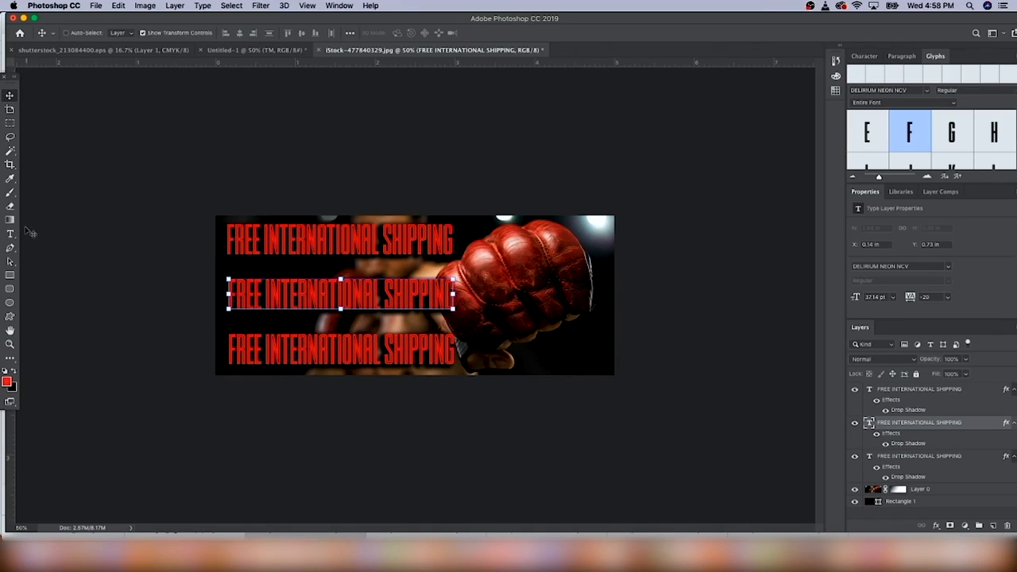
{"action": "left_click", "coordinate": [10, 234]}
Retype the middle row as '24/7 CUSTOMER SUPPORT' and shift it left to align
{"action": "triple_click", "coordinate": [357, 302]}
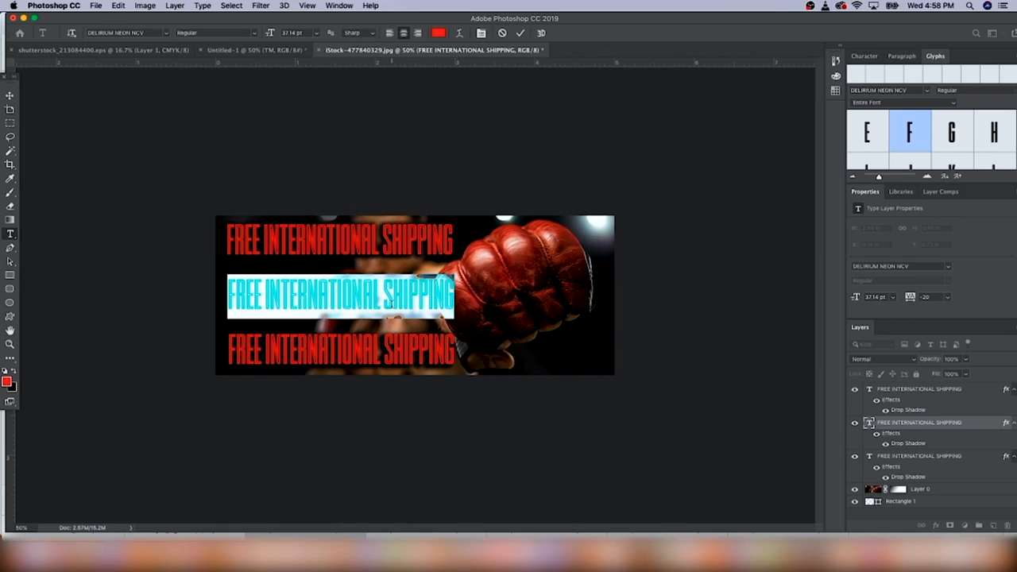
{"action": "type", "text": "24/7"}
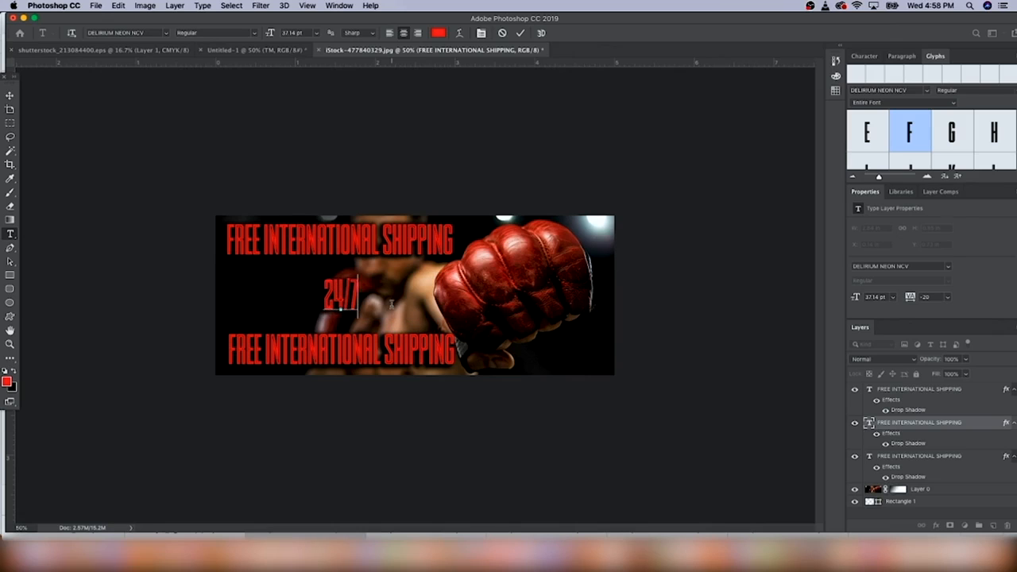
{"action": "type", "text": " CUSTOMER SUPPORT"}
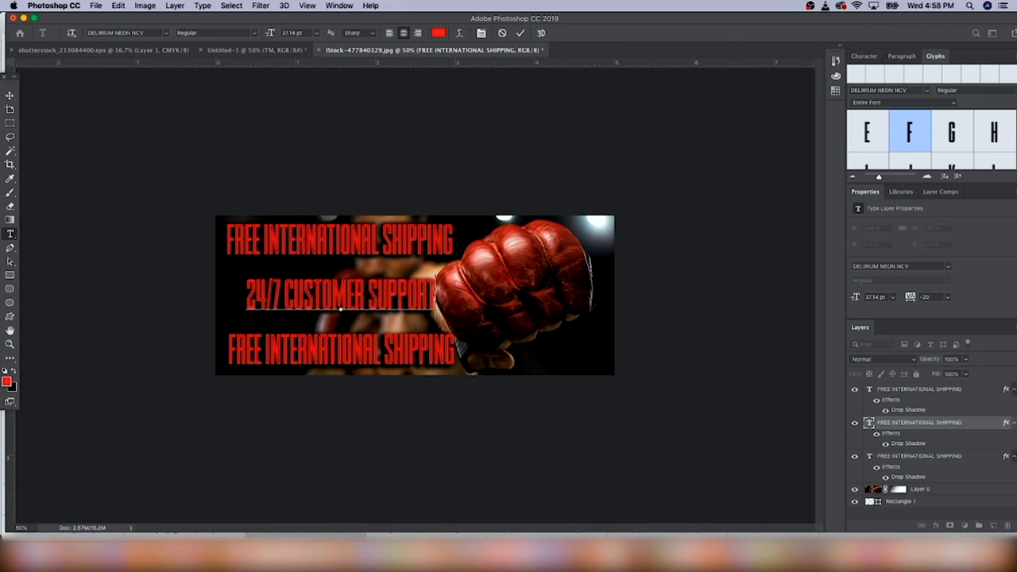
{"action": "left_click", "coordinate": [9, 95]}
{"action": "left_click_drag", "start_coordinate": [414, 299], "coordinate": [393, 297]}
Retype the bottom row as 'HASSLE-FREE RETURNS' and align it with the rows above
{"action": "left_click", "coordinate": [9, 233]}
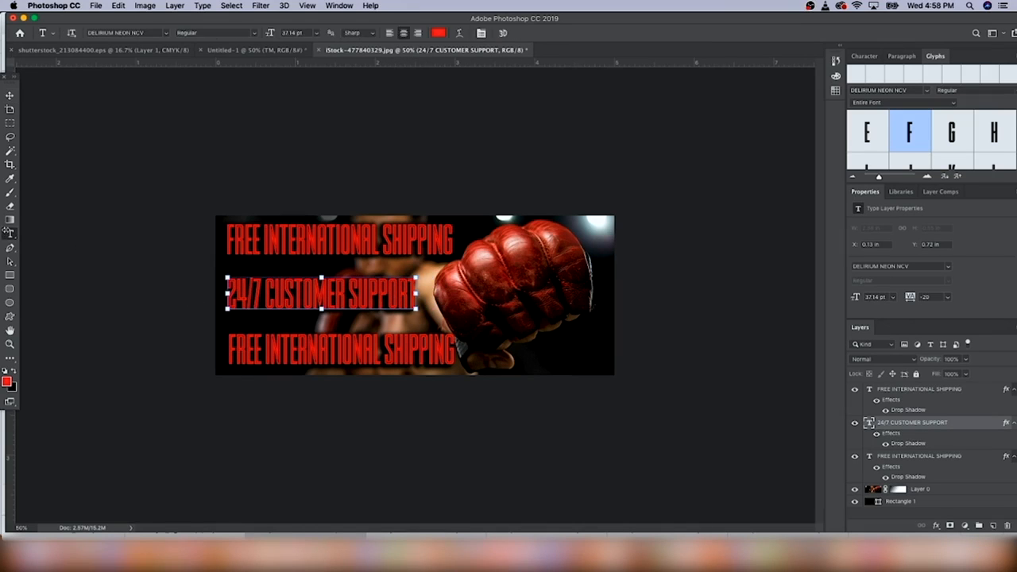
{"action": "triple_click", "coordinate": [357, 347]}
{"action": "type", "text": "HA"}
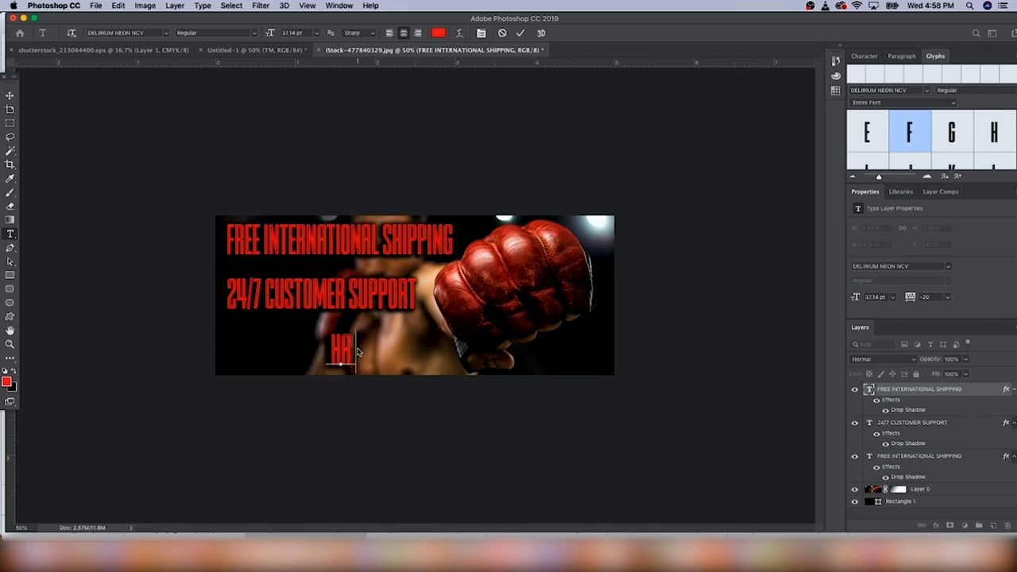
{"action": "type", "text": "SSLE-FREE TRUT"}
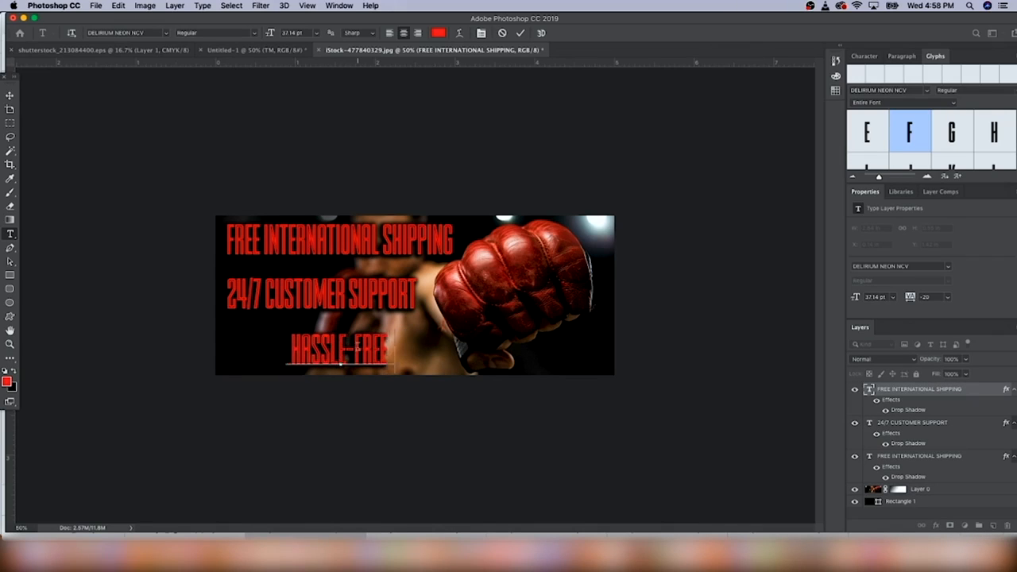
{"action": "key", "text": "BackSpace"}
{"action": "key", "text": "BackSpace"}
{"action": "key", "text": "BackSpace"}
{"action": "key", "text": "BackSpace"}
{"action": "type", "text": "RETURNS"}
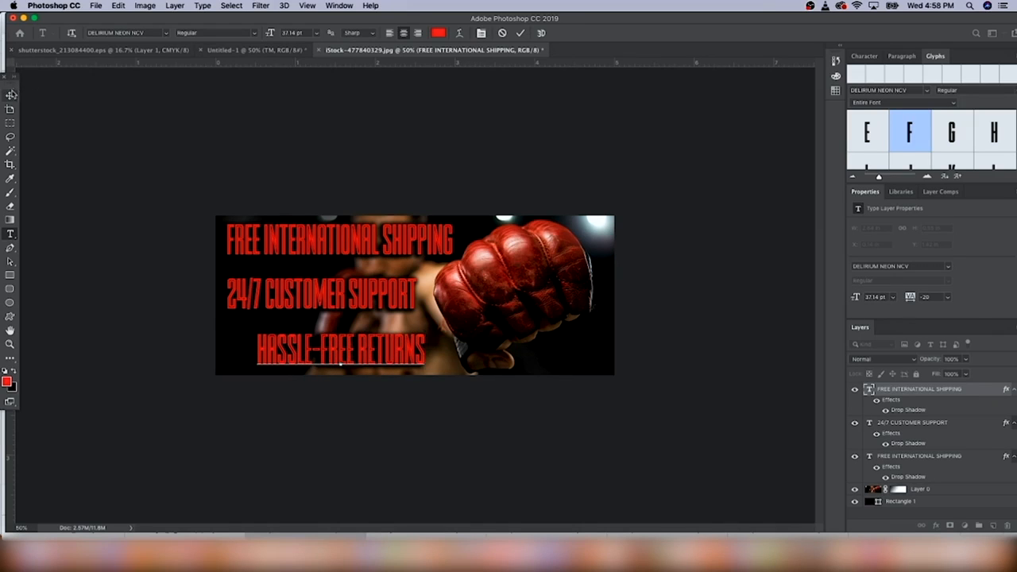
{"action": "left_click", "coordinate": [9, 94]}
{"action": "left_click_drag", "start_coordinate": [404, 367], "coordinate": [375, 356]}
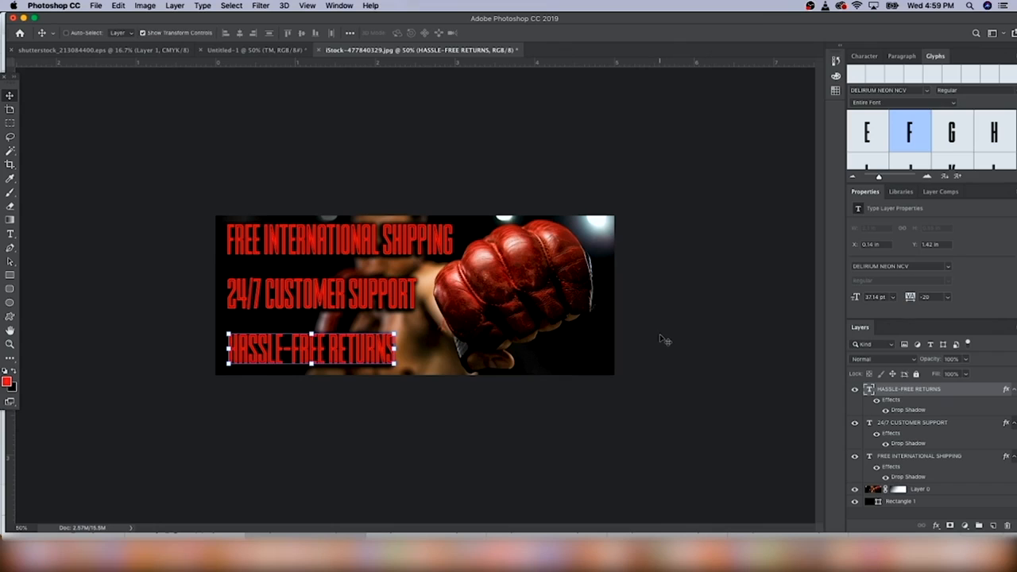
Draw a thin red line below the first row and paste a copy between the lower rows
{"action": "left_click", "coordinate": [11, 276]}
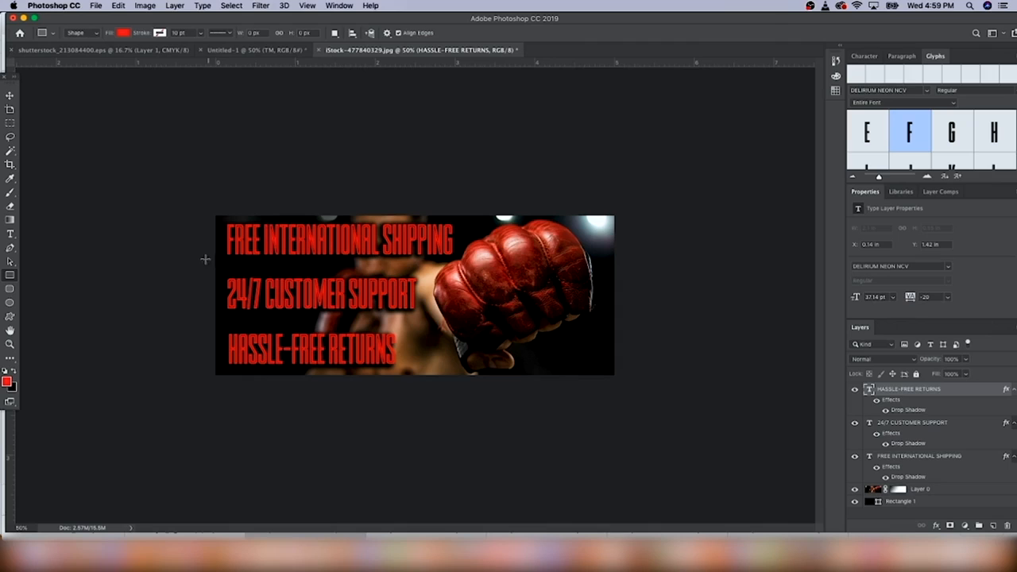
{"action": "left_click_drag", "start_coordinate": [206, 263], "coordinate": [670, 263]}
{"action": "left_click", "coordinate": [11, 96]}
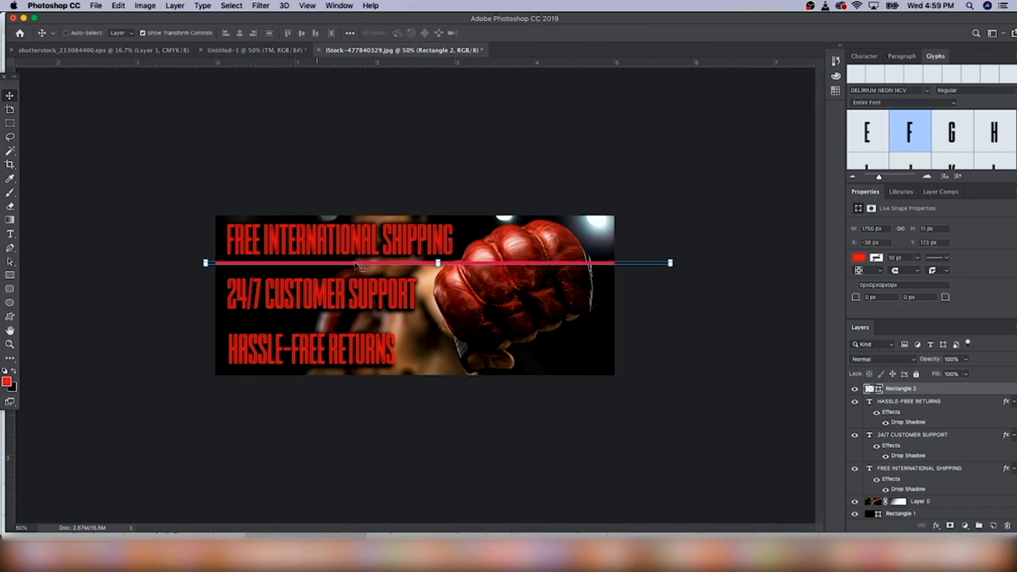
{"action": "left_click_drag", "start_coordinate": [344, 266], "coordinate": [343, 269]}
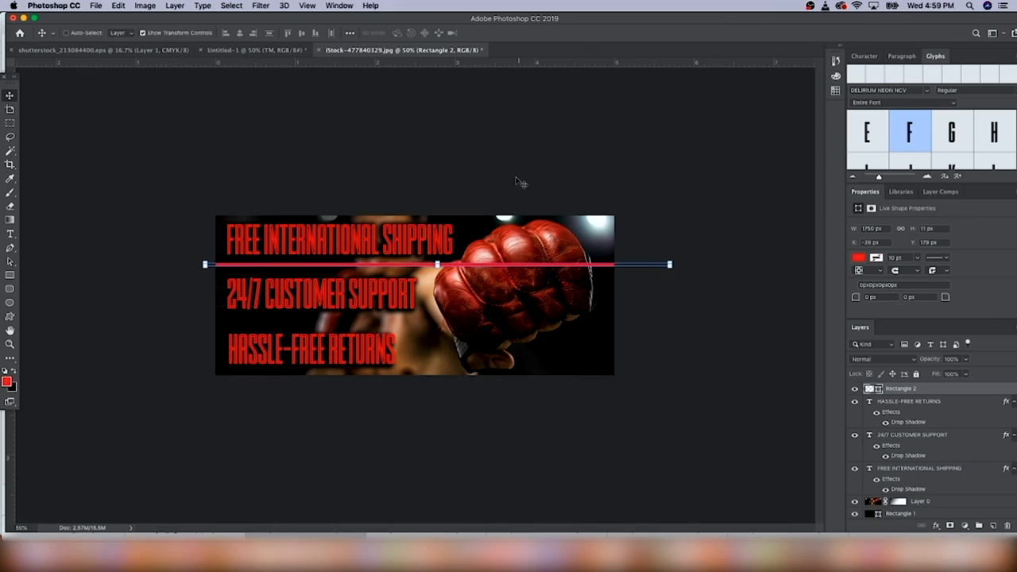
{"action": "key", "text": "super+v"}
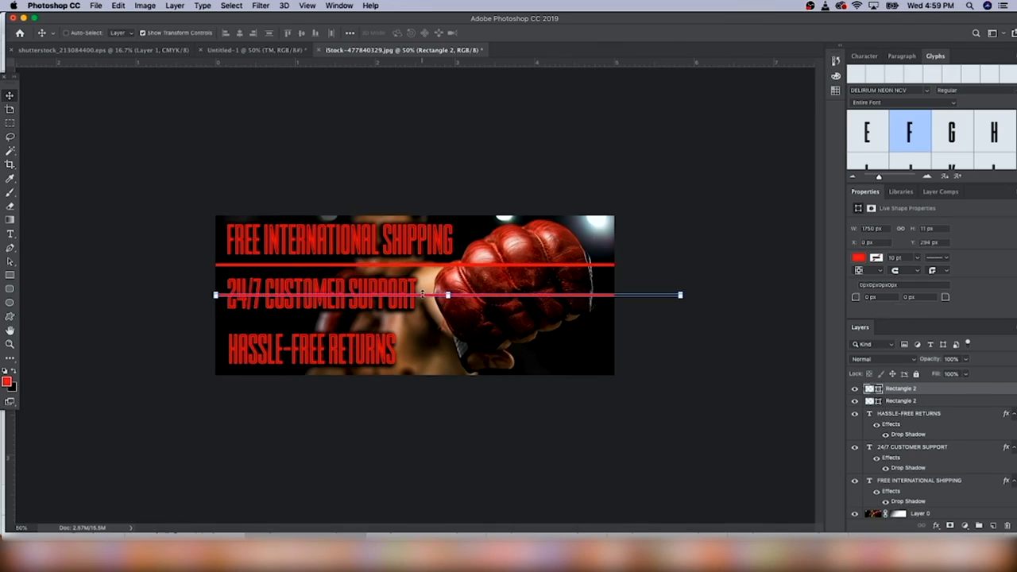
{"action": "left_click_drag", "start_coordinate": [431, 299], "coordinate": [387, 326]}
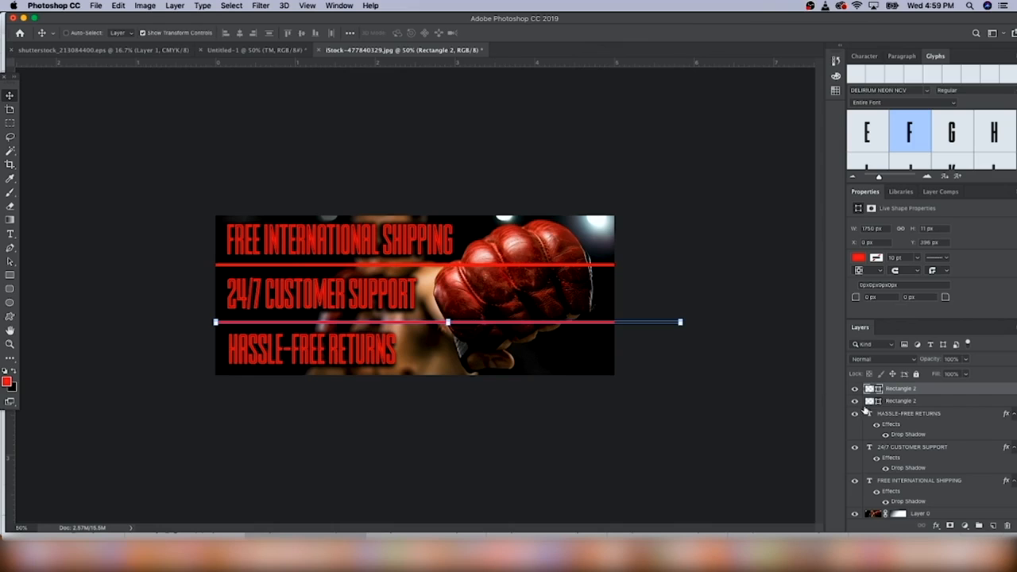
{"action": "left_click_drag", "start_coordinate": [446, 266], "coordinate": [446, 262]}
{"action": "key", "text": "super+1"}
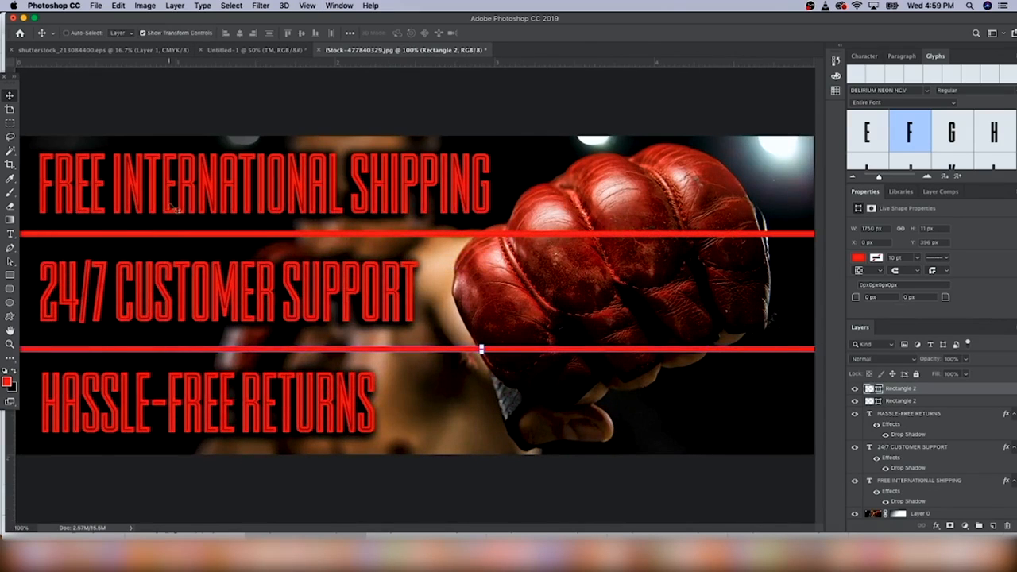
Rasterize the lower red line and erase its section over the glove
{"action": "left_click", "coordinate": [9, 206]}
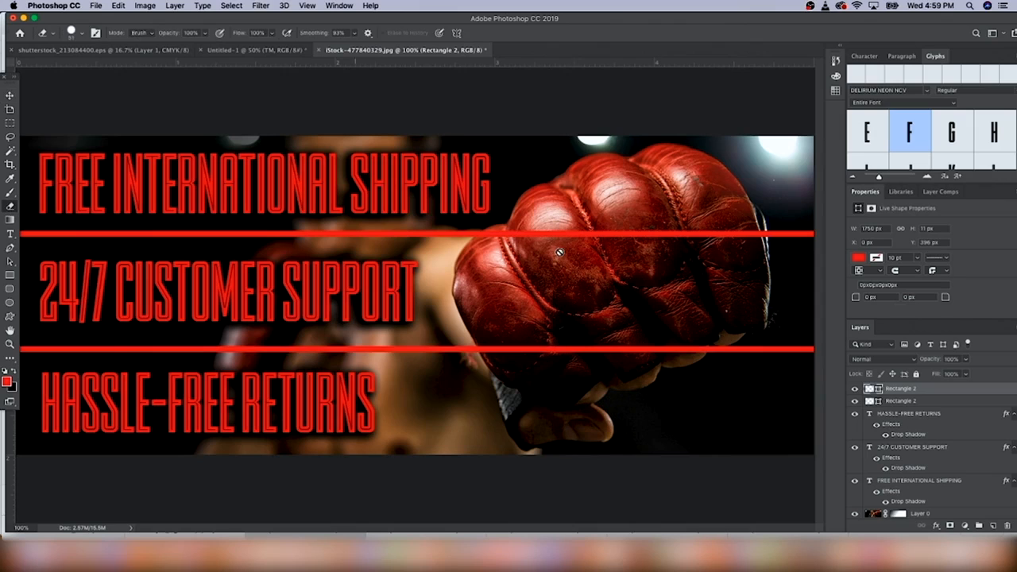
{"action": "left_click", "coordinate": [521, 243]}
{"action": "left_click", "coordinate": [602, 191]}
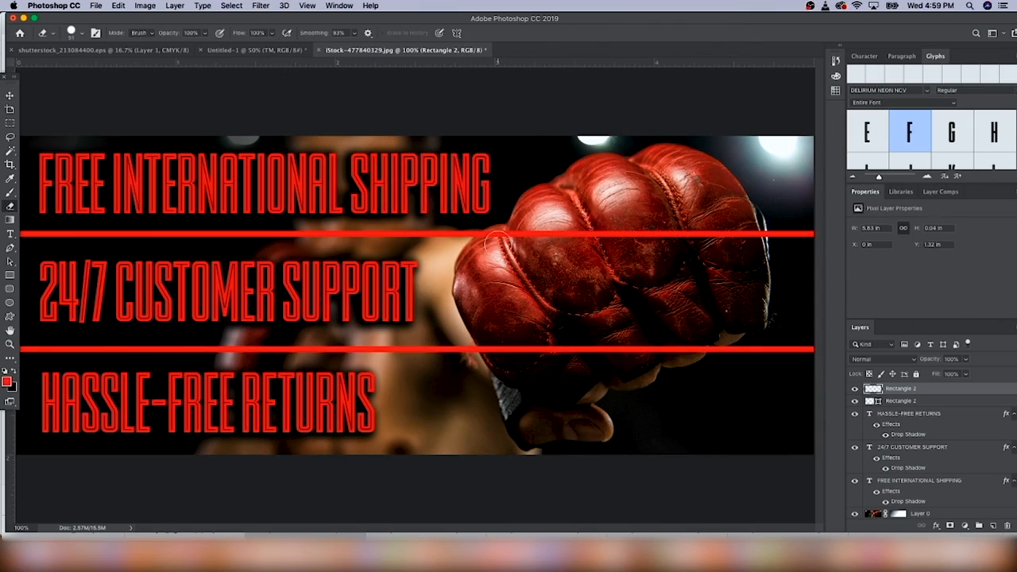
{"action": "mouse_move", "coordinate": [489, 343]}
{"action": "left_mouse_down"}
{"action": "mouse_move", "coordinate": [644, 351]}
{"action": "mouse_move", "coordinate": [694, 345]}
{"action": "mouse_move", "coordinate": [616, 343]}
{"action": "mouse_move", "coordinate": [723, 332]}
{"action": "left_mouse_up"}
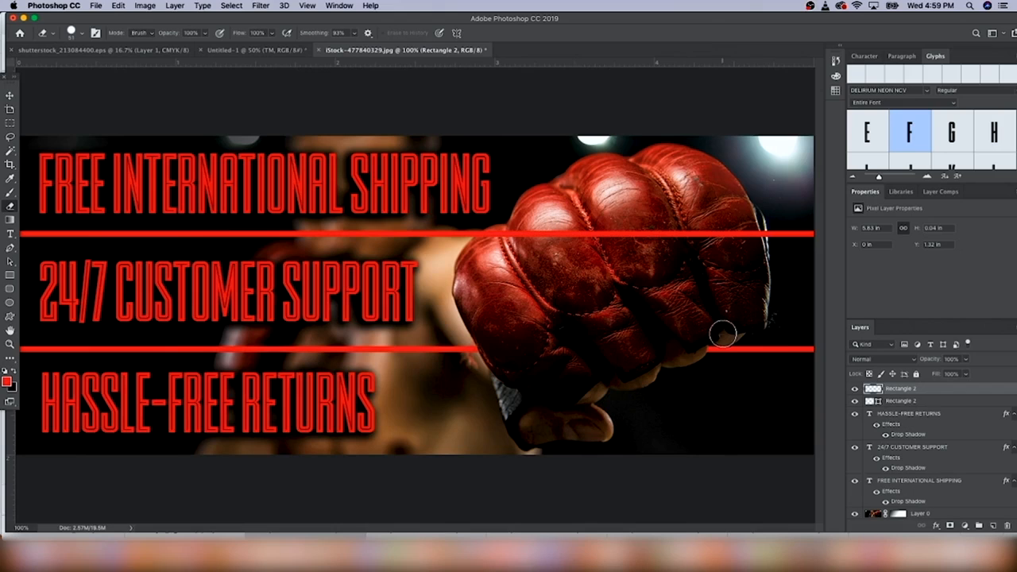
Rasterize the upper red line and erase its section across the glove
{"action": "left_click", "coordinate": [919, 402]}
{"action": "left_click", "coordinate": [554, 243]}
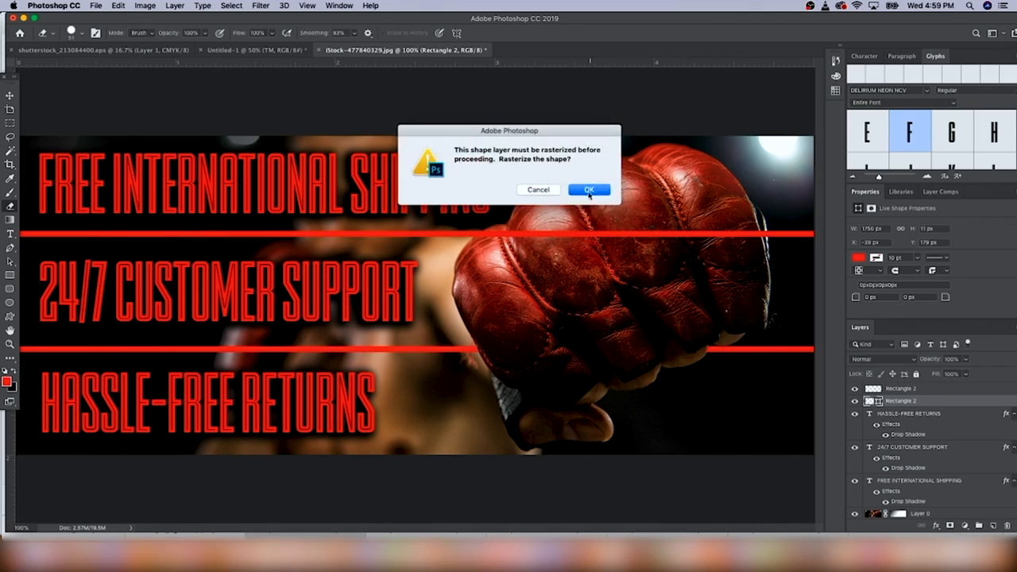
{"action": "left_click", "coordinate": [589, 190]}
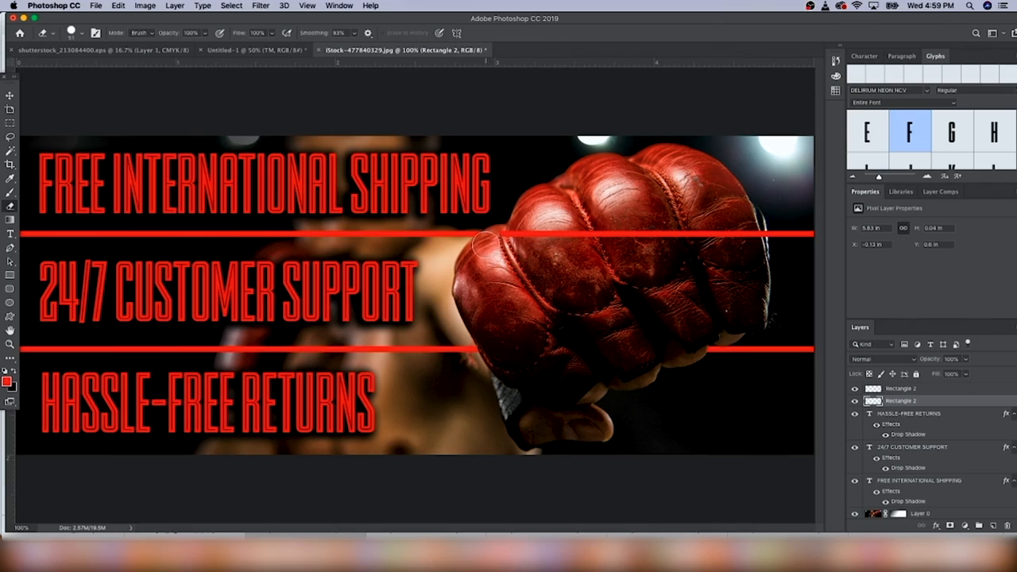
{"action": "mouse_move", "coordinate": [509, 236]}
{"action": "left_mouse_down"}
{"action": "mouse_move", "coordinate": [753, 235]}
{"action": "mouse_move", "coordinate": [666, 235]}
{"action": "left_mouse_up"}
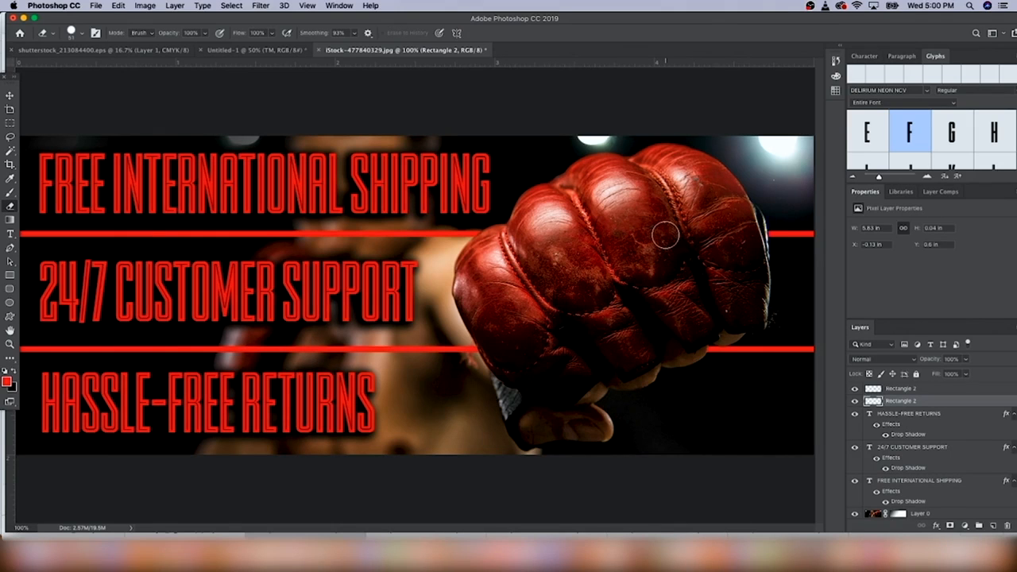
{"action": "key", "text": "super+minus"}
{"action": "key", "text": "super+minus"}
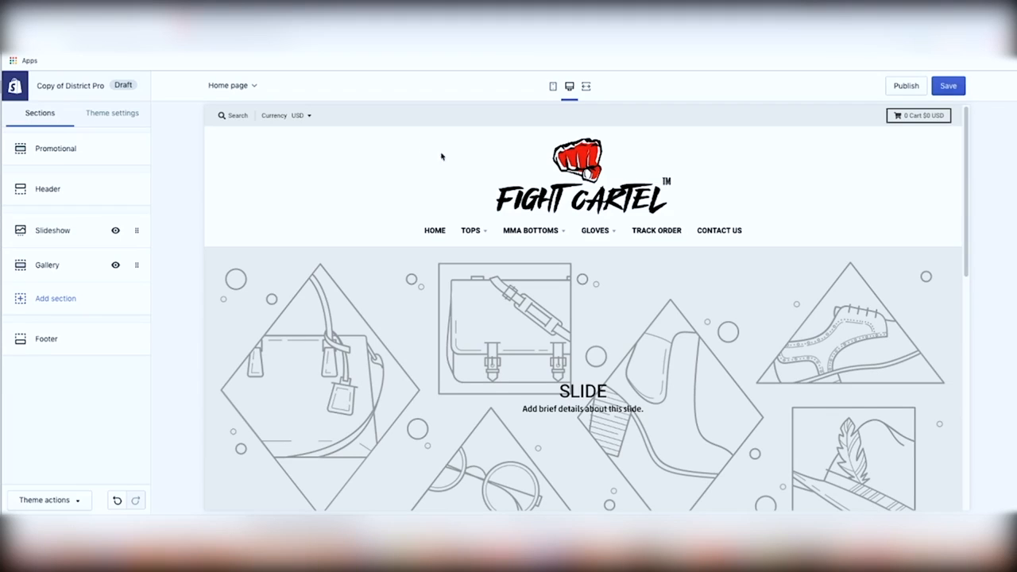
Set the shipping banner as the first slide's image in the Slideshow section
{"action": "left_click", "coordinate": [64, 232]}
{"action": "left_click", "coordinate": [84, 295]}
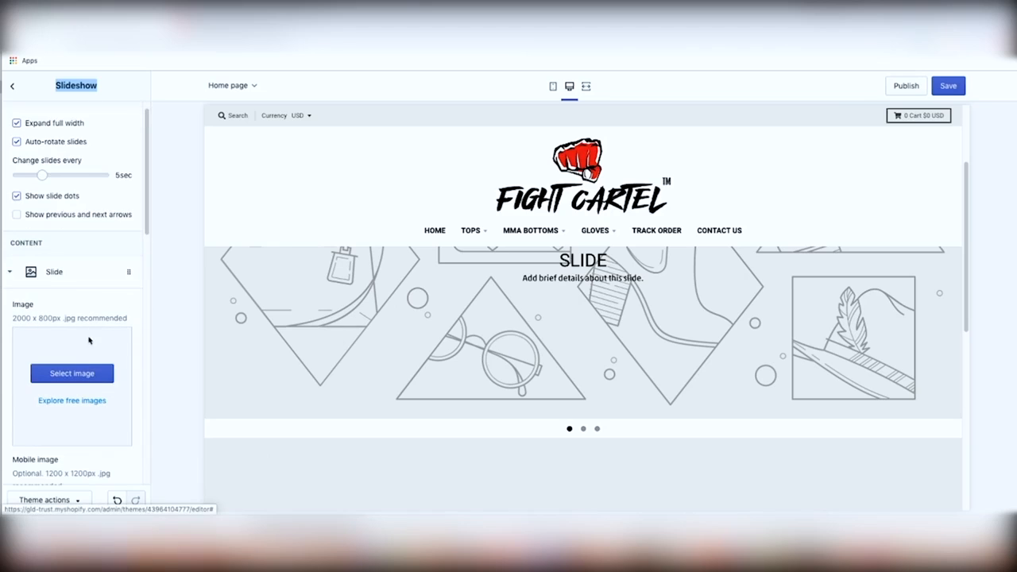
{"action": "left_click", "coordinate": [72, 373]}
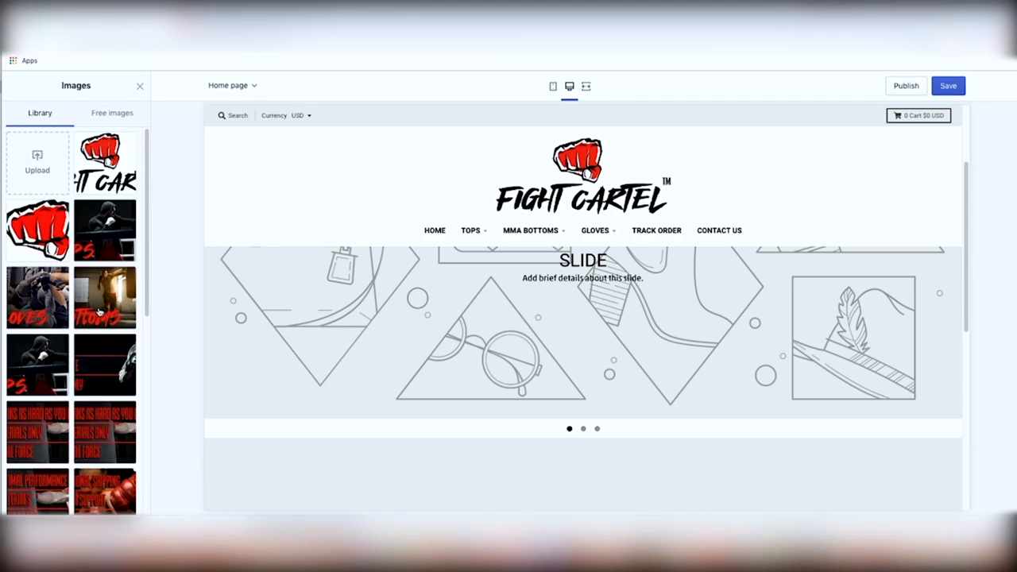
{"action": "scroll", "coordinate": [100, 318], "scroll_direction": "down", "scroll_amount": 3}
{"action": "left_click", "coordinate": [104, 421]}
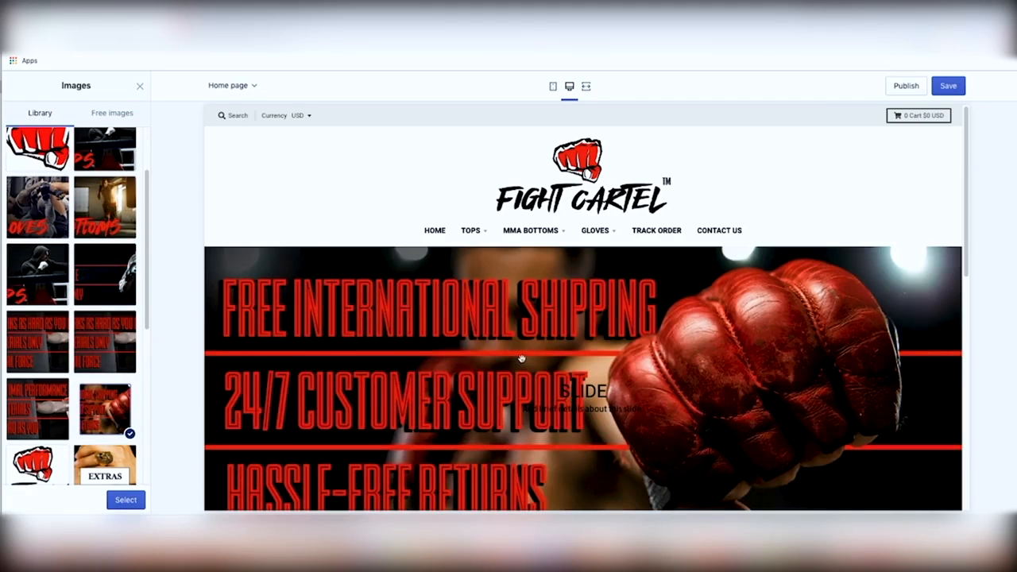
{"action": "left_click", "coordinate": [126, 500]}
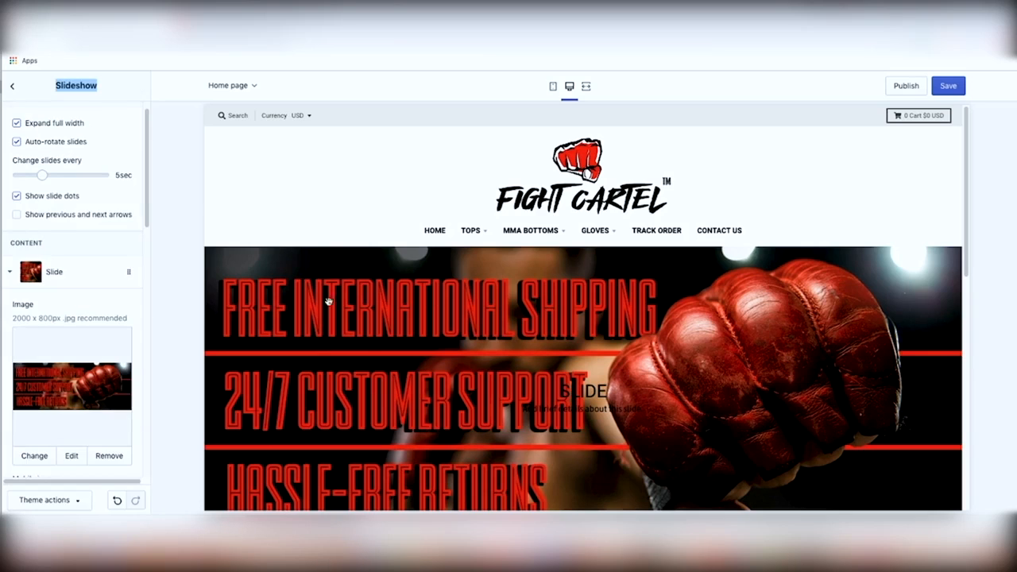
{"action": "scroll", "coordinate": [102, 398], "scroll_direction": "down", "scroll_amount": 3}
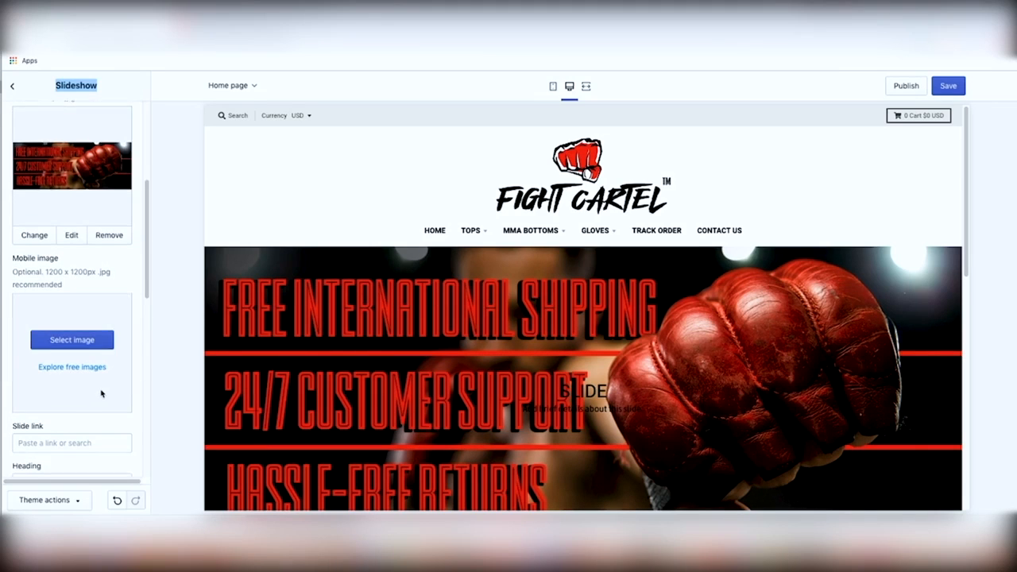
{"action": "left_click", "coordinate": [72, 420]}
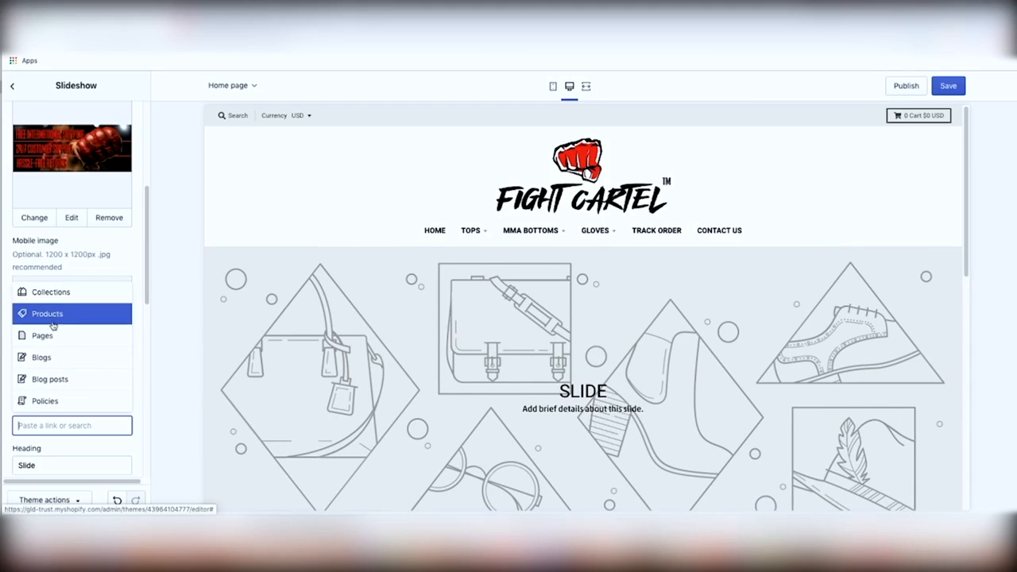
{"action": "left_click", "coordinate": [132, 263]}
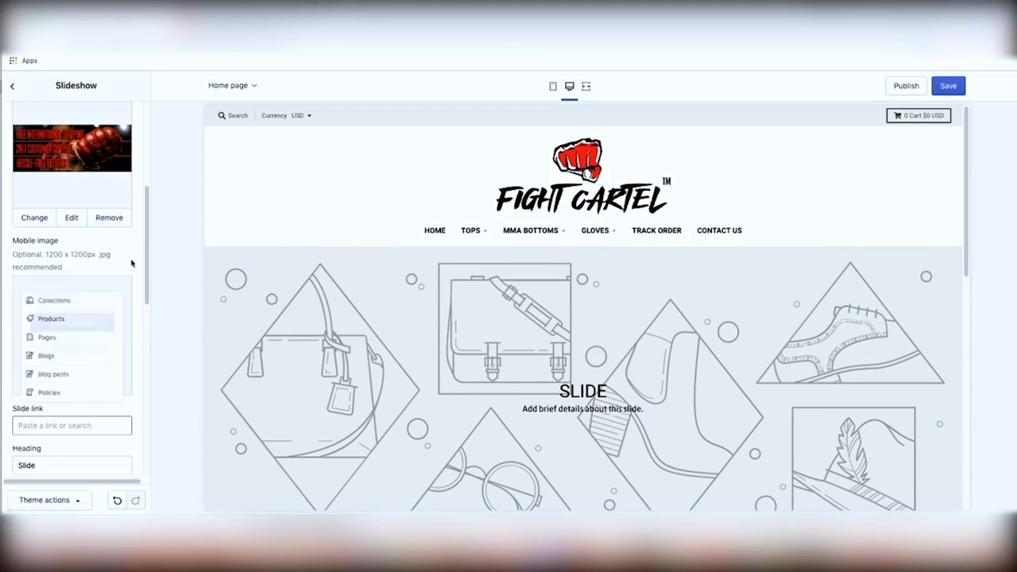
Delete the first slide's body text
{"action": "scroll", "coordinate": [71, 415], "scroll_direction": "down", "scroll_amount": 3}
{"action": "left_click_drag", "start_coordinate": [67, 402], "coordinate": [13, 381]}
{"action": "key", "text": "BackSpace"}
{"action": "scroll", "coordinate": [47, 407], "scroll_direction": "down", "scroll_amount": 2}
{"action": "scroll", "coordinate": [59, 341], "scroll_direction": "up", "scroll_amount": 3}
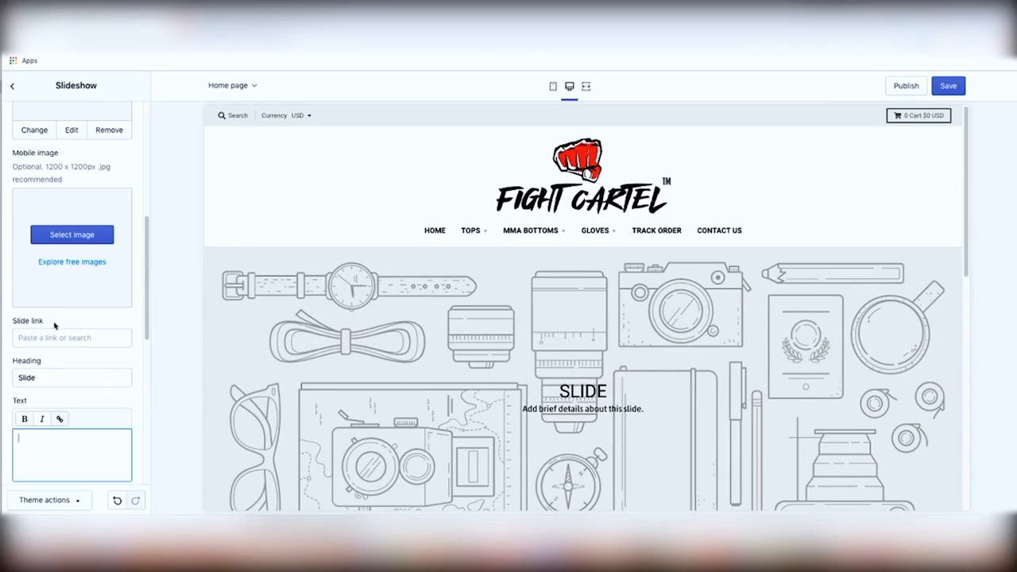
Delete the 'Slide' heading from the first slide
{"action": "double_click", "coordinate": [50, 376]}
{"action": "key", "text": "BackSpace"}
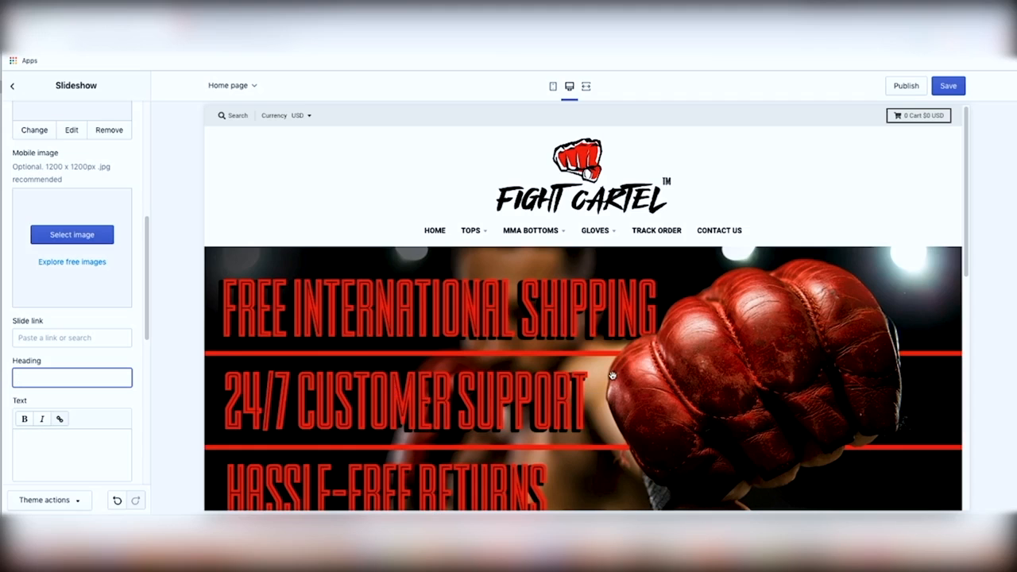
{"action": "left_click", "coordinate": [792, 142]}
{"action": "scroll", "coordinate": [740, 365], "scroll_direction": "down", "scroll_amount": 6}
{"action": "scroll", "coordinate": [739, 364], "scroll_direction": "up", "scroll_amount": 6}
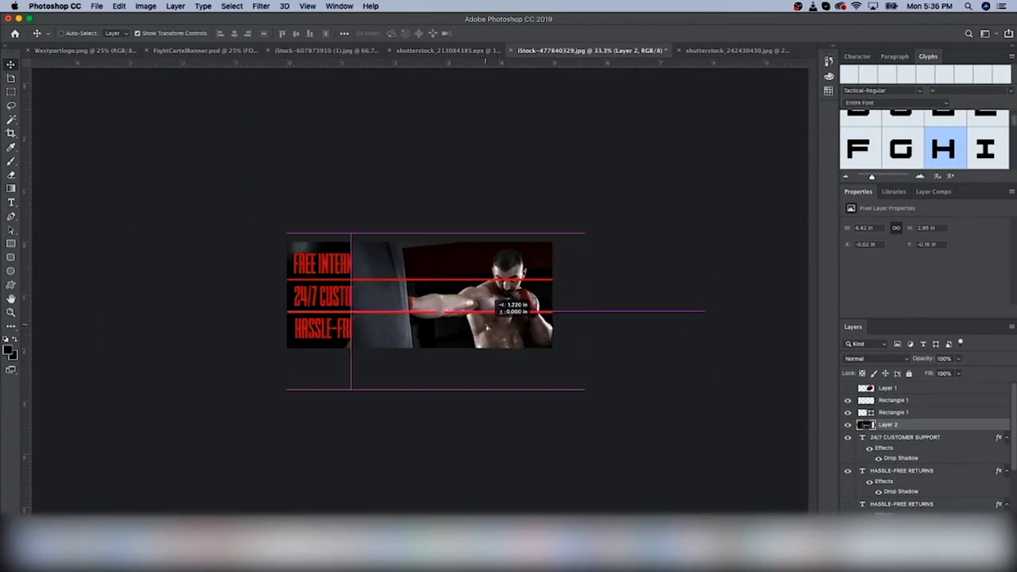
Scale down the boxer photo layer and reposition it in the banner
{"action": "left_click_drag", "start_coordinate": [469, 315], "coordinate": [477, 317]}
{"action": "left_click_drag", "start_coordinate": [341, 382], "coordinate": [377, 357]}
{"action": "left_click_drag", "start_coordinate": [463, 342], "coordinate": [460, 353]}
{"action": "key", "text": "Return"}
{"action": "left_click_drag", "start_coordinate": [473, 294], "coordinate": [473, 290]}
{"action": "left_click_drag", "start_coordinate": [374, 364], "coordinate": [388, 353]}
{"action": "key", "text": "Return"}
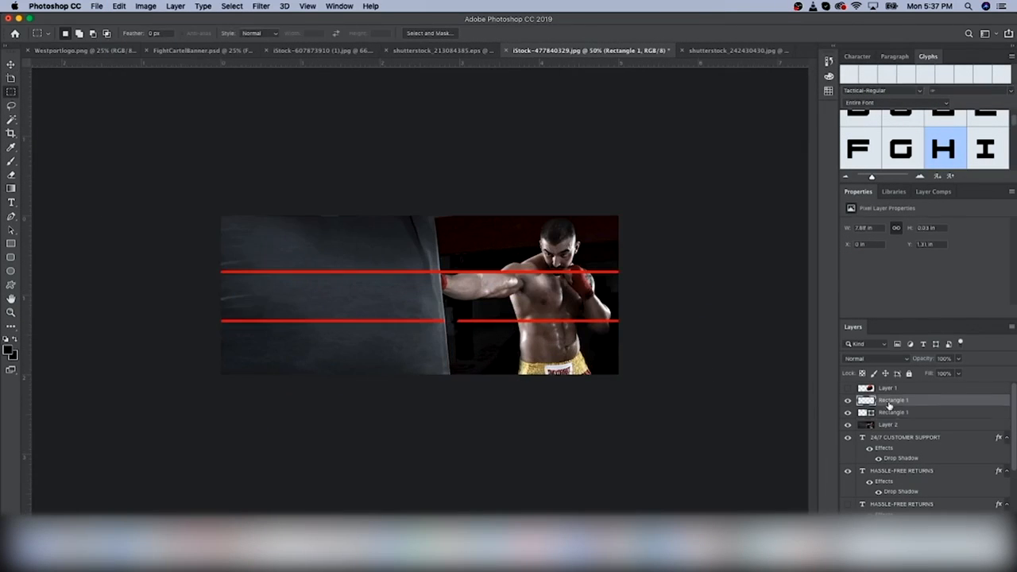
Hide the red line layers and trace an outline around the boxer with the Polygonal Lasso
{"action": "left_click", "coordinate": [866, 413]}
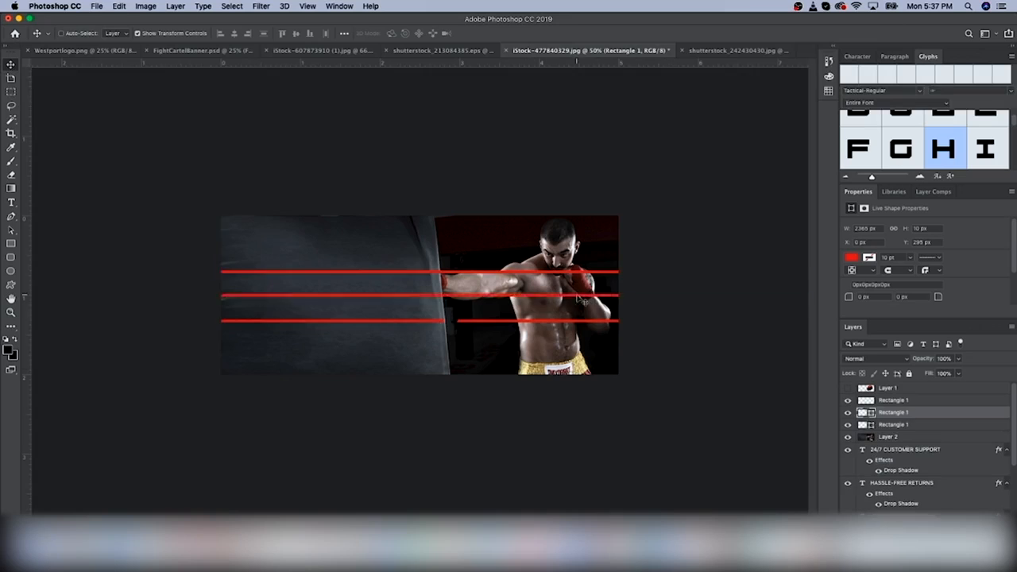
{"action": "left_click", "coordinate": [847, 412]}
{"action": "left_click", "coordinate": [888, 437]}
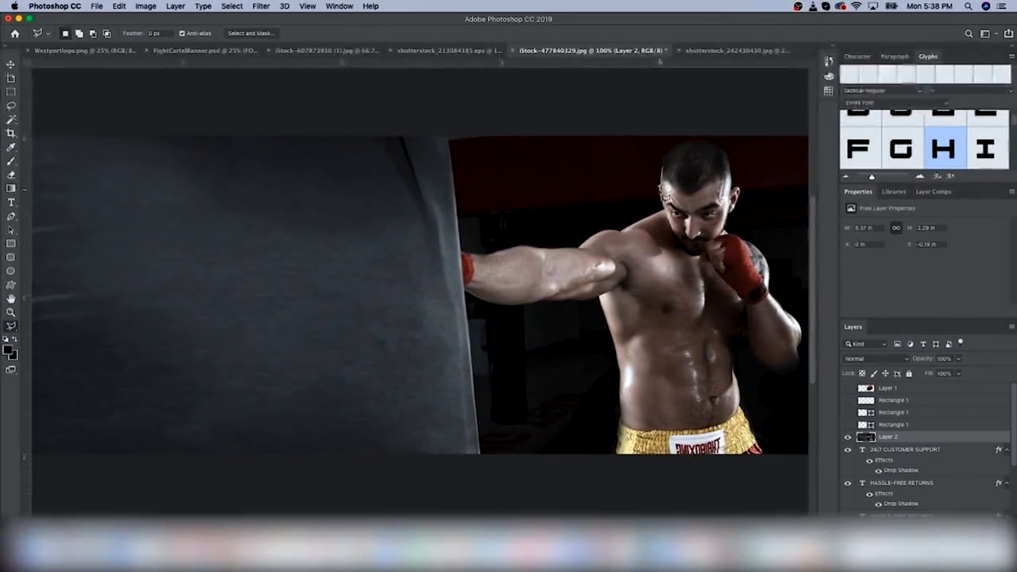
{"action": "scroll", "coordinate": [613, 242], "scroll_direction": "up", "scroll_amount": 2}
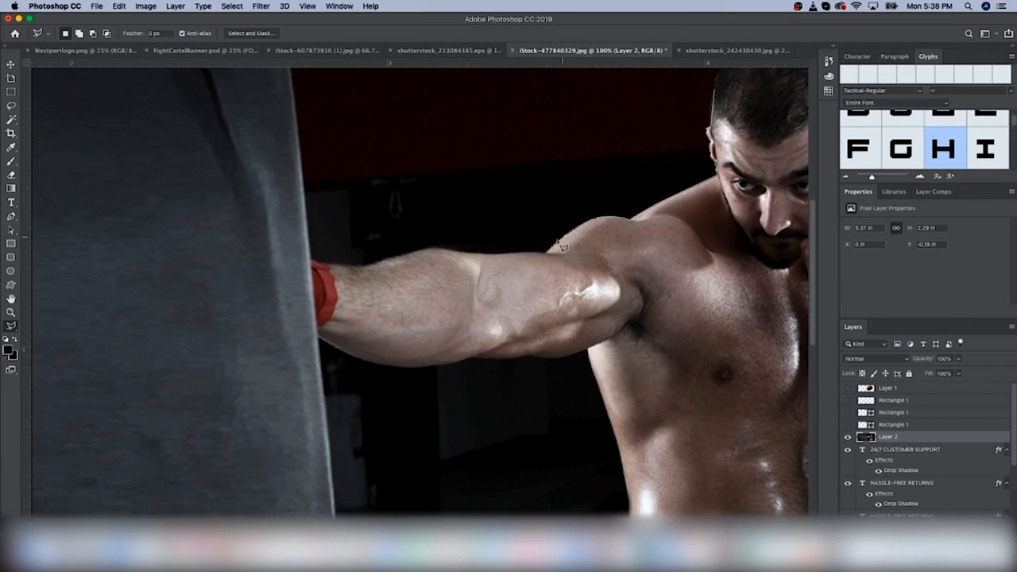
{"action": "mouse_move", "coordinate": [482, 259]}
{"action": "left_mouse_down"}
{"action": "mouse_move", "coordinate": [330, 268]}
{"action": "mouse_move", "coordinate": [320, 340]}
{"action": "mouse_move", "coordinate": [383, 367]}
{"action": "mouse_move", "coordinate": [595, 369]}
{"action": "left_mouse_up"}
{"action": "left_click", "coordinate": [618, 445]}
{"action": "scroll", "coordinate": [624, 461], "scroll_direction": "down", "scroll_amount": 3}
{"action": "scroll", "coordinate": [636, 445], "scroll_direction": "right", "scroll_amount": 5}
{"action": "left_click", "coordinate": [706, 414]}
{"action": "left_click", "coordinate": [619, 348]}
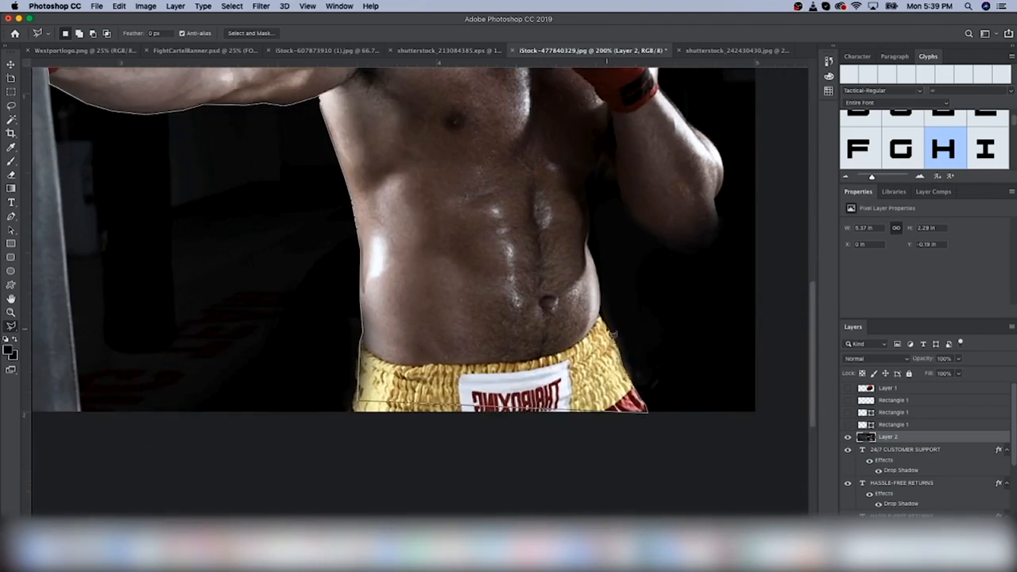
{"action": "scroll", "coordinate": [620, 346], "scroll_direction": "up", "scroll_amount": 4}
{"action": "left_click", "coordinate": [598, 441]}
{"action": "mouse_move", "coordinate": [599, 441]}
{"action": "left_mouse_down"}
{"action": "mouse_move", "coordinate": [593, 403]}
{"action": "mouse_move", "coordinate": [615, 366]}
{"action": "mouse_move", "coordinate": [642, 409]}
{"action": "mouse_move", "coordinate": [682, 440]}
{"action": "mouse_move", "coordinate": [725, 406]}
{"action": "mouse_move", "coordinate": [720, 332]}
{"action": "mouse_move", "coordinate": [681, 290]}
{"action": "left_mouse_up"}
{"action": "left_click", "coordinate": [659, 230]}
Copy the traced boxer to a new layer above the red lines and show them again
{"action": "key", "text": "super+minus"}
{"action": "key", "text": "super+minus"}
{"action": "left_click", "coordinate": [633, 240]}
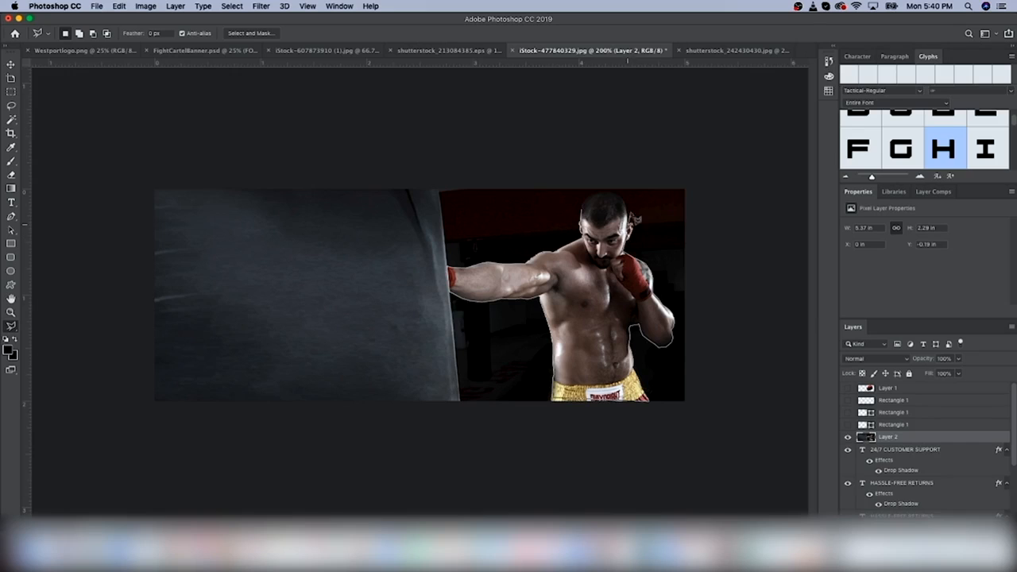
{"action": "left_click", "coordinate": [627, 203]}
{"action": "key", "text": "super+j"}
{"action": "left_click_drag", "start_coordinate": [889, 437], "coordinate": [888, 396]}
{"action": "left_click", "coordinate": [848, 425]}
{"action": "left_click", "coordinate": [848, 413]}
{"action": "left_click", "coordinate": [894, 412]}
Clean up the cutout's edges around the boxer's arm with the Eraser
{"action": "key", "text": "v"}
{"action": "left_click", "coordinate": [894, 425]}
{"action": "left_click", "coordinate": [848, 437]}
{"action": "left_click", "coordinate": [888, 401]}
{"action": "key", "text": "super+plus"}
{"action": "key", "text": "super+plus"}
{"action": "key", "text": "super+plus"}
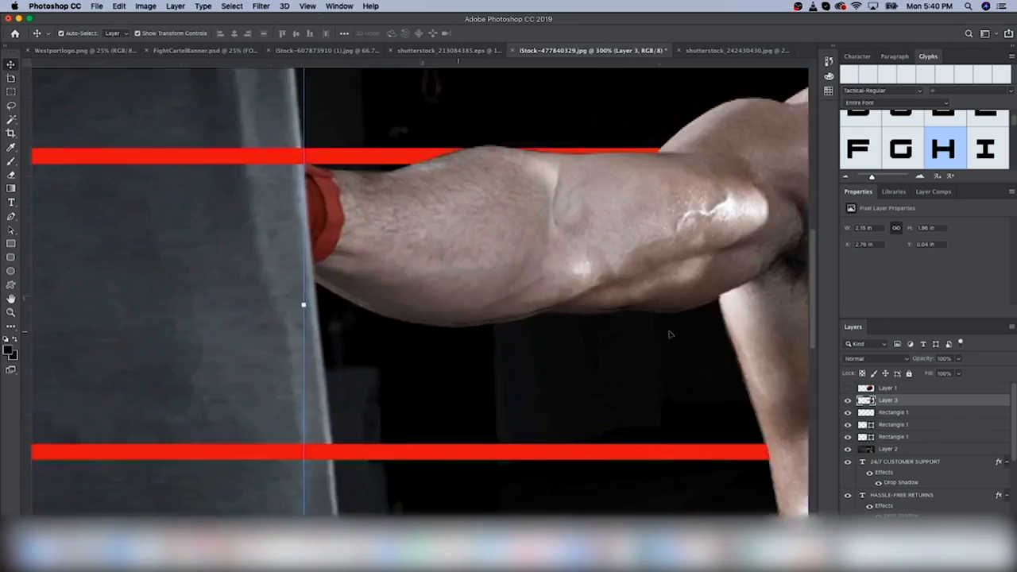
{"action": "scroll", "coordinate": [670, 334], "scroll_direction": "right", "scroll_amount": 10}
{"action": "key", "text": "e"}
{"action": "key", "text": "super+0"}
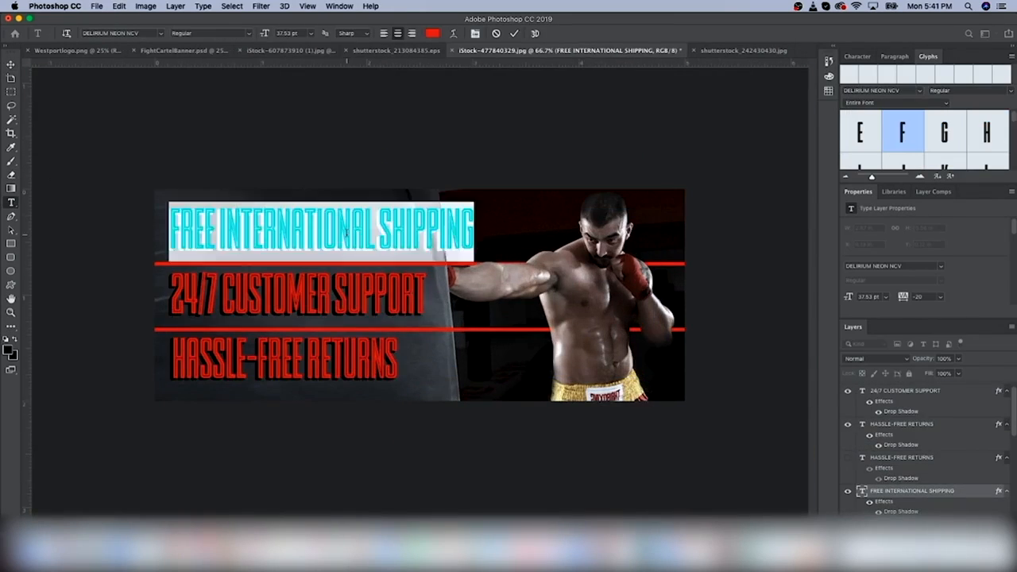
Retype the top lines as 'GEAR THAT WORKS AS HARD AS YOU DO' and 'PREMIUM MATERIALS ONLY'
{"action": "type", "text": "GEAR THAT WORKS AS HARD AS YOU"}
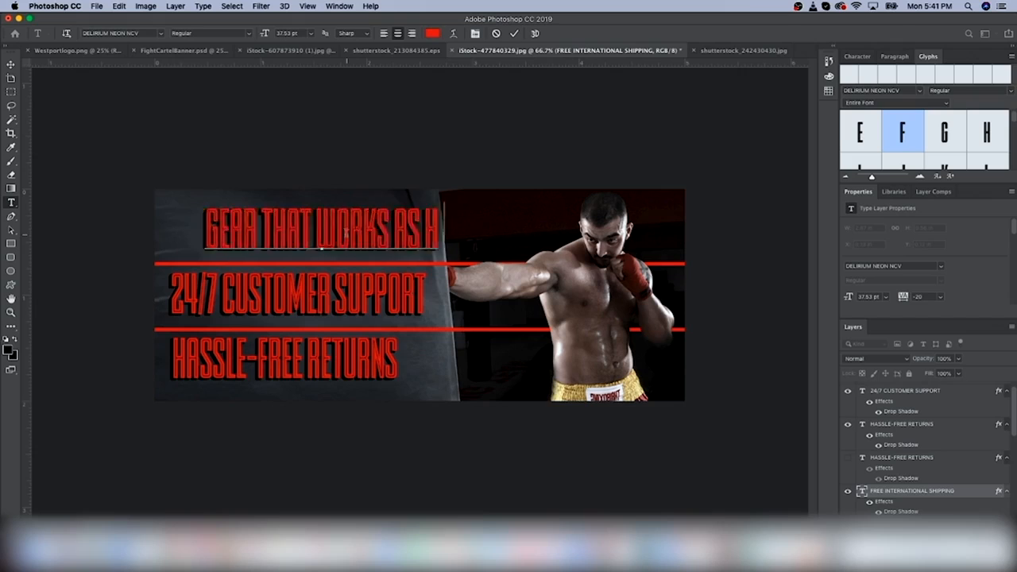
{"action": "left_click_drag", "start_coordinate": [397, 225], "coordinate": [421, 225]}
{"action": "double_click", "coordinate": [513, 229]}
{"action": "type", "text": "DO"}
{"action": "left_click_drag", "start_coordinate": [274, 227], "coordinate": [289, 226]}
{"action": "double_click", "coordinate": [297, 308]}
{"action": "key", "text": "super+a"}
{"action": "type", "text": "PREMIUM MATERIALS ONLY"}
{"action": "left_click_drag", "start_coordinate": [393, 303], "coordinate": [396, 302]}
Select the text layers together and nudge them left into alignment
{"action": "scroll", "coordinate": [897, 463], "scroll_direction": "down", "scroll_amount": 5}
{"action": "left_click", "coordinate": [897, 465], "text": "shift"}
{"action": "left_click_drag", "start_coordinate": [898, 465], "coordinate": [906, 390]}
{"action": "left_click", "coordinate": [914, 469]}
{"action": "left_click", "coordinate": [917, 511], "text": "shift"}
{"action": "left_click_drag", "start_coordinate": [697, 474], "coordinate": [691, 480]}
{"action": "key", "text": "Left"}
{"action": "key", "text": "Left"}
{"action": "key", "text": "Left"}
{"action": "key", "text": "Left"}
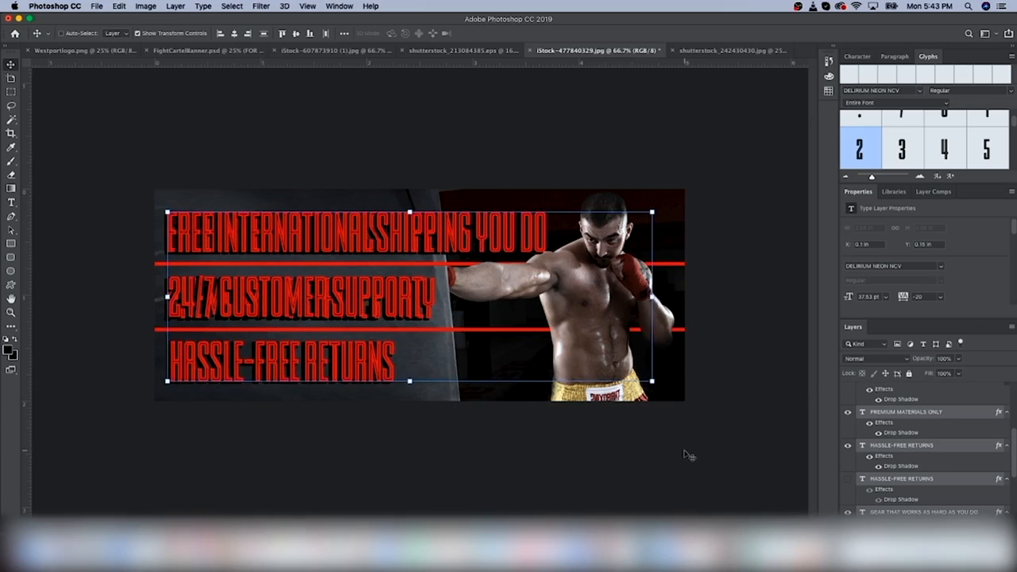
{"action": "key", "text": "super+plus"}
{"action": "key", "text": "Left"}
Hide the FREE INTERNATIONAL SHIPPING and 24/7 CUSTOMER SUPPORT lines and select the HASSLE-FREE RETURNS layer
{"action": "left_click", "coordinate": [896, 413]}
{"action": "key", "text": "super+minus"}
{"action": "scroll", "coordinate": [890, 437], "scroll_direction": "up", "scroll_amount": 5}
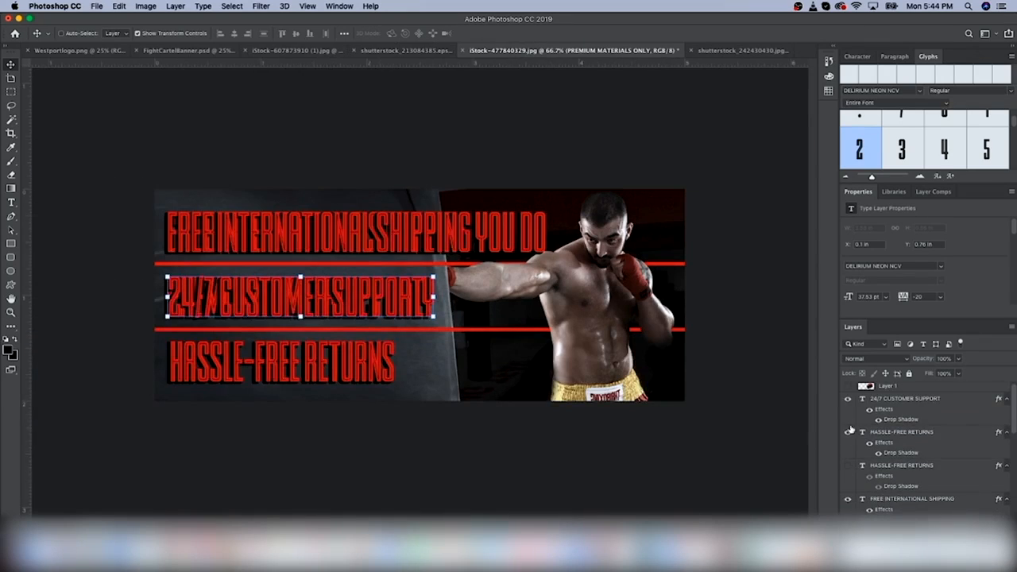
{"action": "left_click", "coordinate": [847, 501]}
{"action": "left_click", "coordinate": [847, 401]}
{"action": "left_click", "coordinate": [880, 435]}
{"action": "double_click", "coordinate": [862, 434]}
{"action": "left_click", "coordinate": [902, 468]}
{"action": "left_click", "coordinate": [848, 468]}
{"action": "left_click", "coordinate": [272, 370]}
{"action": "left_click", "coordinate": [847, 481]}
{"action": "scroll", "coordinate": [898, 477], "scroll_direction": "down", "scroll_amount": 5}
Replace the bottom line with 'BUILT FOR LETHAL FORCE' and align it
{"action": "triple_click", "coordinate": [273, 368]}
{"action": "type", "text": "BUILT FOR LETHAL FORCE"}
{"action": "key", "text": "super+Return"}
{"action": "key", "text": "v"}
{"action": "left_click_drag", "start_coordinate": [287, 352], "coordinate": [291, 352]}
{"action": "scroll", "coordinate": [890, 469], "scroll_direction": "down", "scroll_amount": 3}
{"action": "scroll", "coordinate": [850, 474], "scroll_direction": "up", "scroll_amount": 3}
{"action": "key", "text": "Left"}
{"action": "scroll", "coordinate": [889, 468], "scroll_direction": "down", "scroll_amount": 10}
Save the banner as a PNG named FightCartelBanner
{"action": "left_click", "coordinate": [891, 487]}
{"action": "key", "text": "g"}
{"action": "left_click", "coordinate": [97, 7]}
{"action": "left_click", "coordinate": [115, 119]}
{"action": "left_click", "coordinate": [688, 184]}
{"action": "left_click", "coordinate": [640, 327]}
{"action": "type", "text": "FightCartelBanner"}
{"action": "key", "text": "Return"}
{"action": "left_click", "coordinate": [200, 548]}
Open the gloved boxer Shutterstock photo in Photoshop
{"action": "left_click", "coordinate": [107, 164]}
{"action": "left_click", "coordinate": [37, 163]}
{"action": "double_click", "coordinate": [452, 89]}
{"action": "left_click", "coordinate": [122, 495]}
{"action": "scroll", "coordinate": [72, 357], "scroll_direction": "down", "scroll_amount": 5}
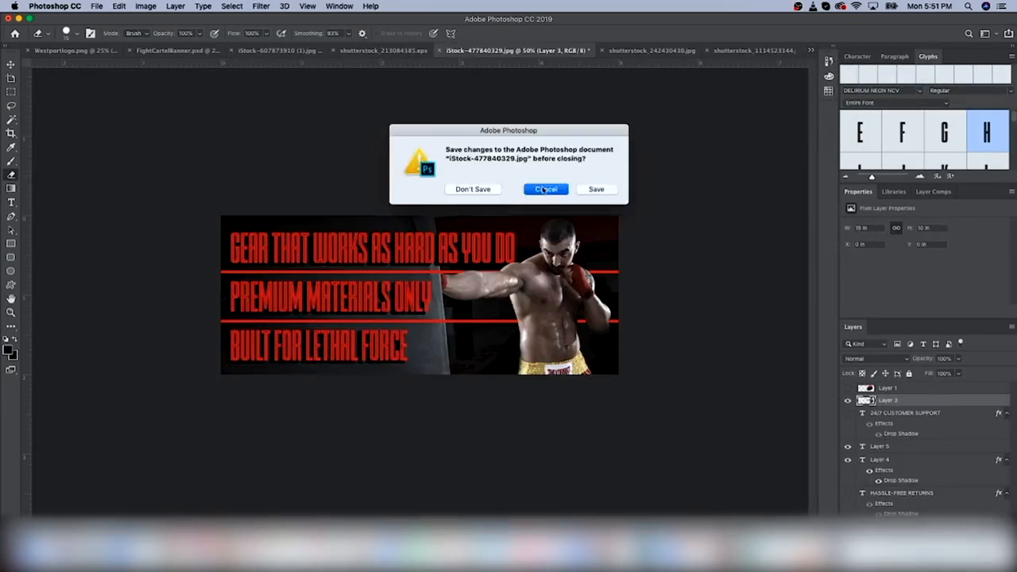
{"action": "left_click", "coordinate": [472, 188]}
Scale down the gloved boxer photo and place it on the right of the banner
{"action": "left_click", "coordinate": [442, 51]}
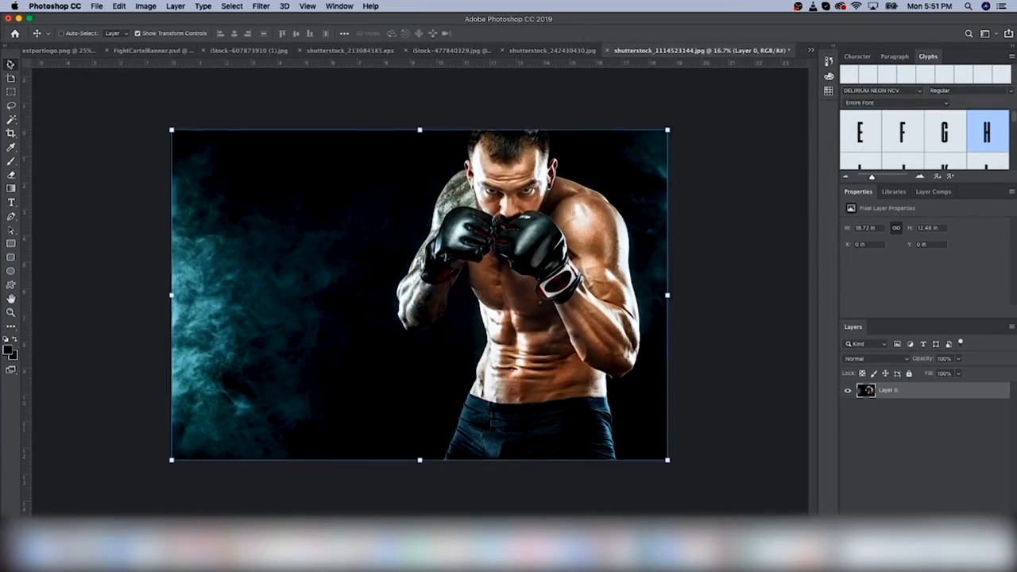
{"action": "left_click_drag", "start_coordinate": [442, 54], "coordinate": [492, 318]}
{"action": "key", "text": "super+minus"}
{"action": "key", "text": "super+minus"}
{"action": "key", "text": "super+minus"}
{"action": "key", "text": "super+minus"}
{"action": "left_click_drag", "start_coordinate": [742, 521], "coordinate": [445, 301]}
{"action": "key", "text": "super+plus"}
{"action": "key", "text": "super+plus"}
{"action": "key", "text": "super+plus"}
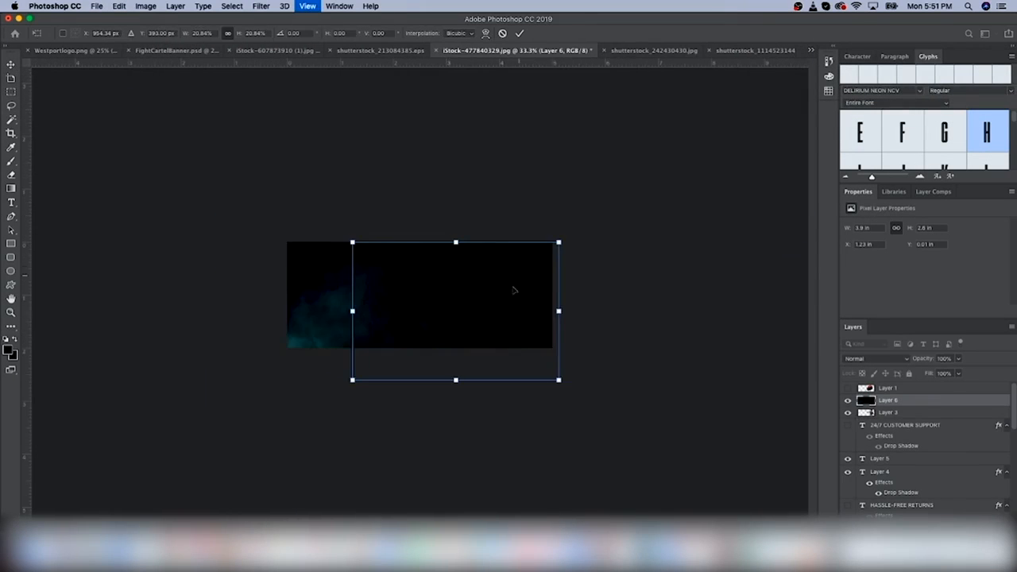
{"action": "key", "text": "Return"}
Content-Aware Scale the photo's left side to fill the banner, then move it below the text
{"action": "key", "text": "m"}
{"action": "left_click_drag", "start_coordinate": [350, 241], "coordinate": [443, 386]}
{"action": "left_click", "coordinate": [119, 5]}
{"action": "left_click", "coordinate": [165, 214]}
{"action": "left_click_drag", "start_coordinate": [350, 295], "coordinate": [287, 294]}
{"action": "key", "text": "Return"}
{"action": "key", "text": "super+d"}
{"action": "left_click_drag", "start_coordinate": [888, 400], "coordinate": [894, 473]}
{"action": "scroll", "coordinate": [861, 452], "scroll_direction": "up", "scroll_amount": 5}
{"action": "scroll", "coordinate": [860, 452], "scroll_direction": "down", "scroll_amount": 4}
Retype the GEAR THAT WORKS AS HARD AS YOU DO headline as ALL GLOVES
{"action": "left_click", "coordinate": [902, 473]}
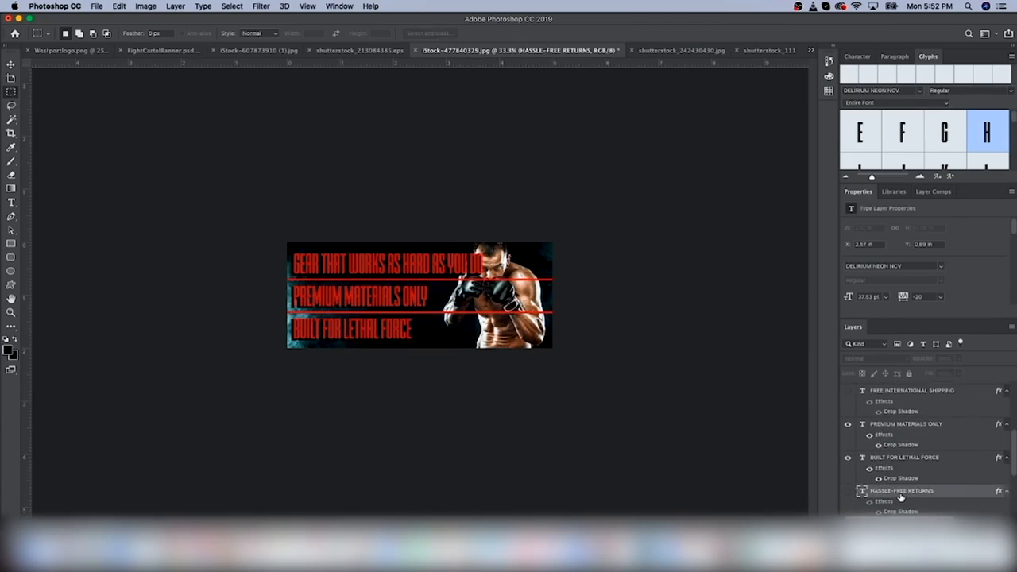
{"action": "left_click", "coordinate": [11, 204]}
{"action": "key", "text": "Return"}
{"action": "type", "text": "ALL GLOVES"}
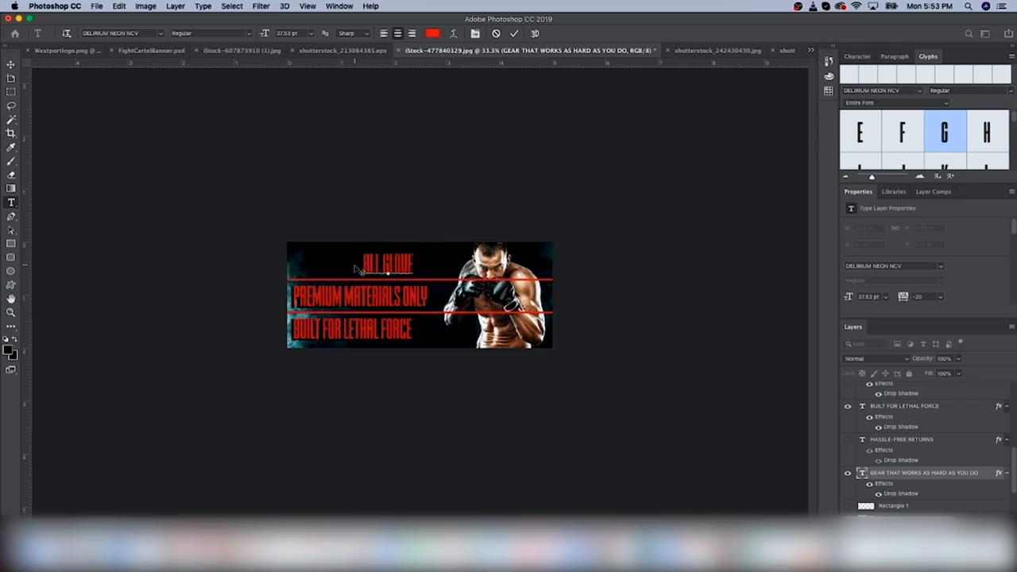
{"action": "key", "text": "super+Return"}
{"action": "key", "text": "v"}
Change PREMIUM MATERIALS ONLY to BUY 2 GET 1 FREE and shift it left
{"action": "key", "text": "super+equal"}
{"action": "key", "text": "super+equal"}
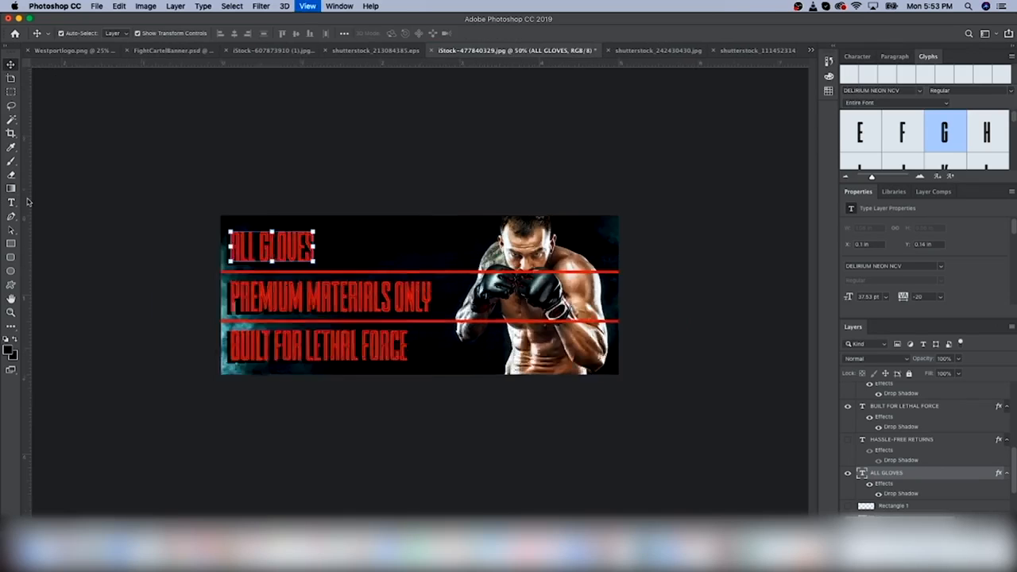
{"action": "double_click", "coordinate": [287, 312]}
{"action": "type", "text": "BUY 2 GET 1 FREE"}
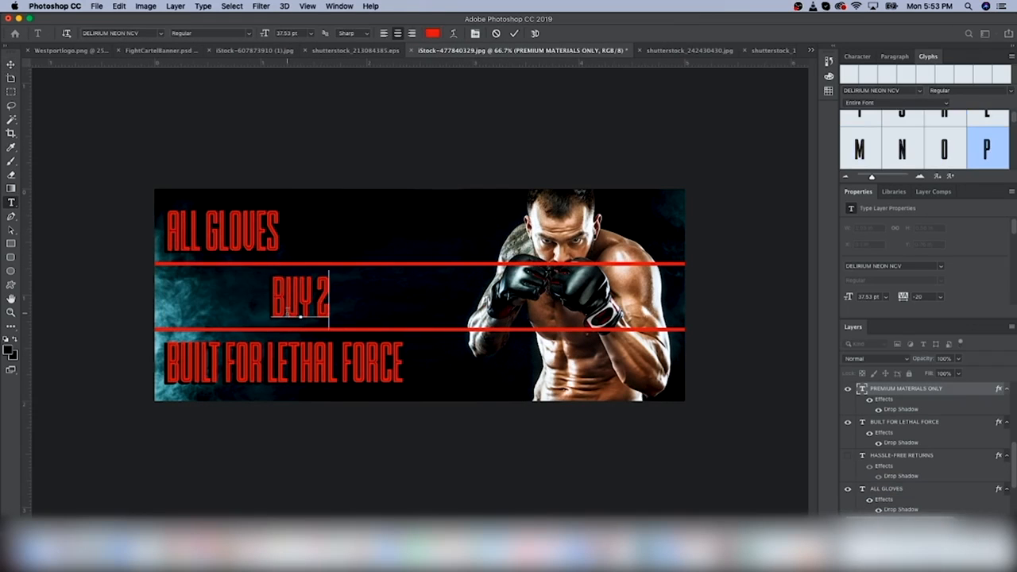
{"action": "key", "text": "super+Return"}
{"action": "key", "text": "v"}
{"action": "left_click_drag", "start_coordinate": [246, 301], "coordinate": [193, 300]}
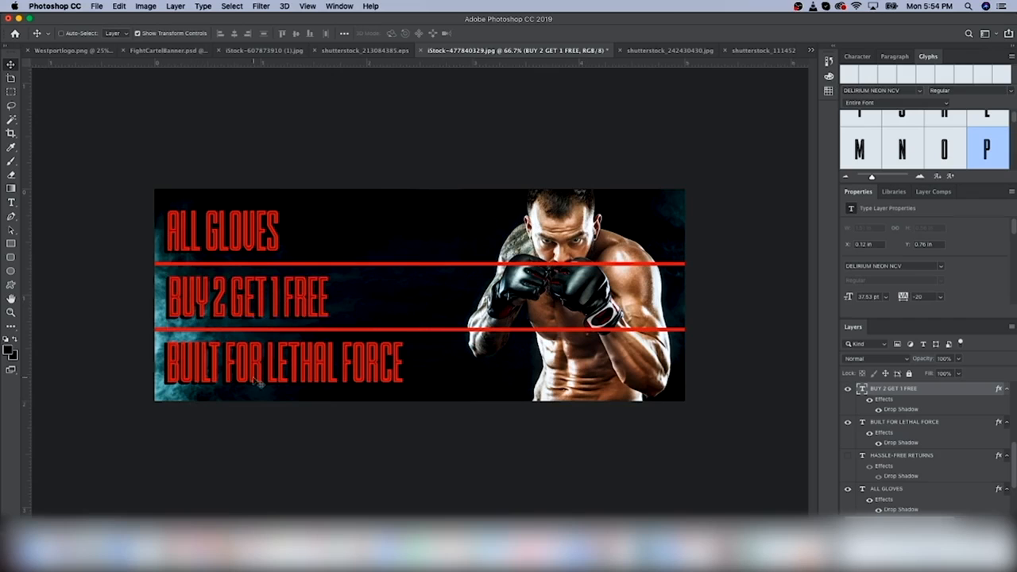
Replace BUILT FOR LETHAL FORCE with THIS MONTH ONLY, aligned with the lines above
{"action": "double_click", "coordinate": [283, 362]}
{"action": "type", "text": "TODAY ONLY"}
{"action": "key", "text": "super+a"}
{"action": "type", "text": "THIS MONTH ONLY"}
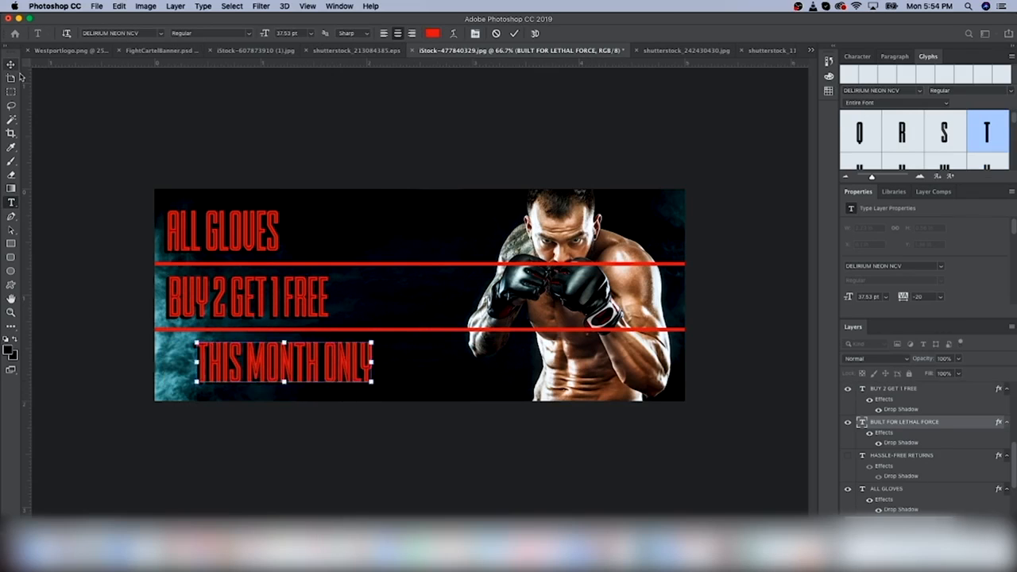
{"action": "key", "text": "super+Return"}
{"action": "key", "text": "v"}
{"action": "left_click_drag", "start_coordinate": [283, 363], "coordinate": [253, 364]}
Select the gloved boxer photo layer and zoom out of the banner
{"action": "scroll", "coordinate": [935, 475], "scroll_direction": "down", "scroll_amount": 5}
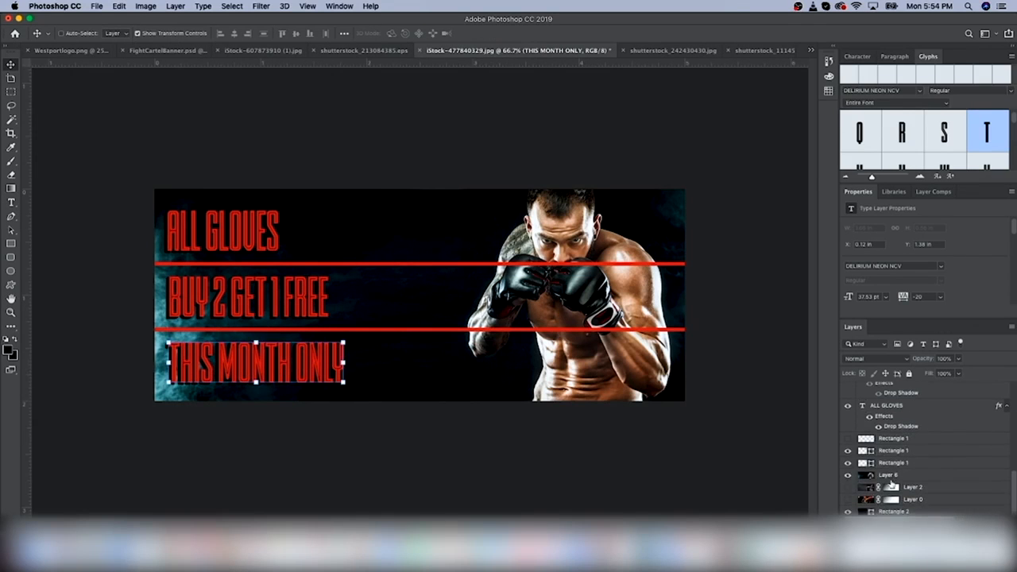
{"action": "left_click", "coordinate": [935, 474]}
{"action": "key", "text": "g"}
{"action": "left_click_drag", "start_coordinate": [92, 160], "coordinate": [354, 329]}
Hide the two red line layers and select the boxer photo layer at 100% zoom
{"action": "key", "text": "z"}
{"action": "left_click", "coordinate": [354, 326]}
{"action": "left_click", "coordinate": [355, 326], "text": "alt"}
{"action": "left_click", "coordinate": [848, 464]}
{"action": "left_click", "coordinate": [848, 451]}
{"action": "scroll", "coordinate": [867, 448], "scroll_direction": "up", "scroll_amount": 5}
{"action": "scroll", "coordinate": [868, 448], "scroll_direction": "down", "scroll_amount": 5}
{"action": "left_click", "coordinate": [866, 475]}
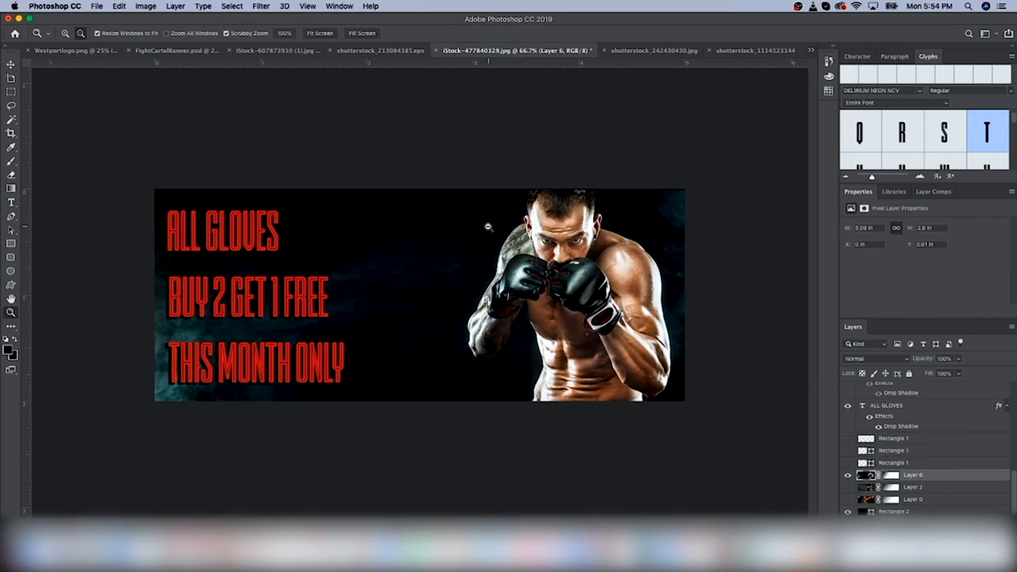
{"action": "left_click", "coordinate": [488, 227]}
Show the red lines again, outline the boxer's gloves and copy them to a new layer
{"action": "key", "text": "l"}
{"action": "left_click", "coordinate": [847, 451]}
{"action": "left_click", "coordinate": [848, 463]}
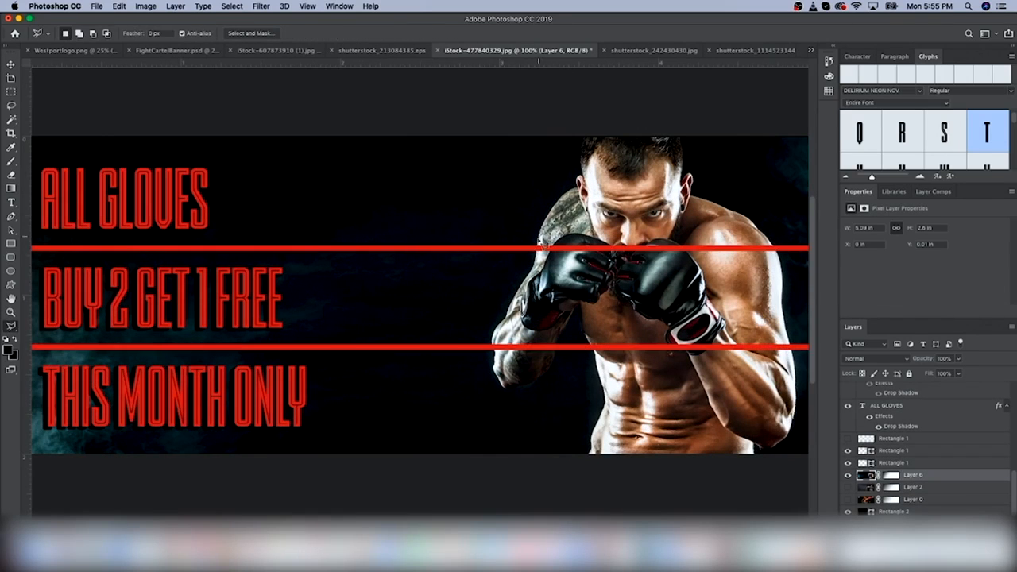
{"action": "left_click", "coordinate": [499, 362]}
{"action": "scroll", "coordinate": [736, 363], "scroll_direction": "right", "scroll_amount": 3}
{"action": "left_click", "coordinate": [736, 364]}
{"action": "left_click", "coordinate": [722, 250]}
{"action": "left_click", "coordinate": [556, 232]}
{"action": "left_click", "coordinate": [480, 240]}
{"action": "key", "text": "super+j"}
{"action": "left_click_drag", "start_coordinate": [909, 475], "coordinate": [909, 440]}
Open Save As, pick a file format, then close the dialog without saving
{"action": "key", "text": "super+minus"}
{"action": "left_click", "coordinate": [97, 7]}
{"action": "left_click", "coordinate": [149, 116]}
{"action": "left_click", "coordinate": [684, 184]}
{"action": "left_click", "coordinate": [636, 248]}
{"action": "left_click", "coordinate": [865, 293]}
Draw a red rectangle at the banner's bottom right with a 67%-spread drop shadow
{"action": "key", "text": "u"}
{"action": "left_click_drag", "start_coordinate": [545, 364], "coordinate": [674, 399]}
{"action": "key", "text": "v"}
{"action": "mouse_move", "coordinate": [651, 381]}
{"action": "left_mouse_down"}
{"action": "mouse_move", "coordinate": [643, 368]}
{"action": "mouse_move", "coordinate": [660, 381]}
{"action": "left_mouse_up"}
{"action": "double_click", "coordinate": [863, 439]}
{"action": "left_click", "coordinate": [676, 329]}
{"action": "left_click", "coordinate": [854, 43]}
{"action": "left_click", "coordinate": [923, 519]}
{"action": "left_click", "coordinate": [953, 504]}
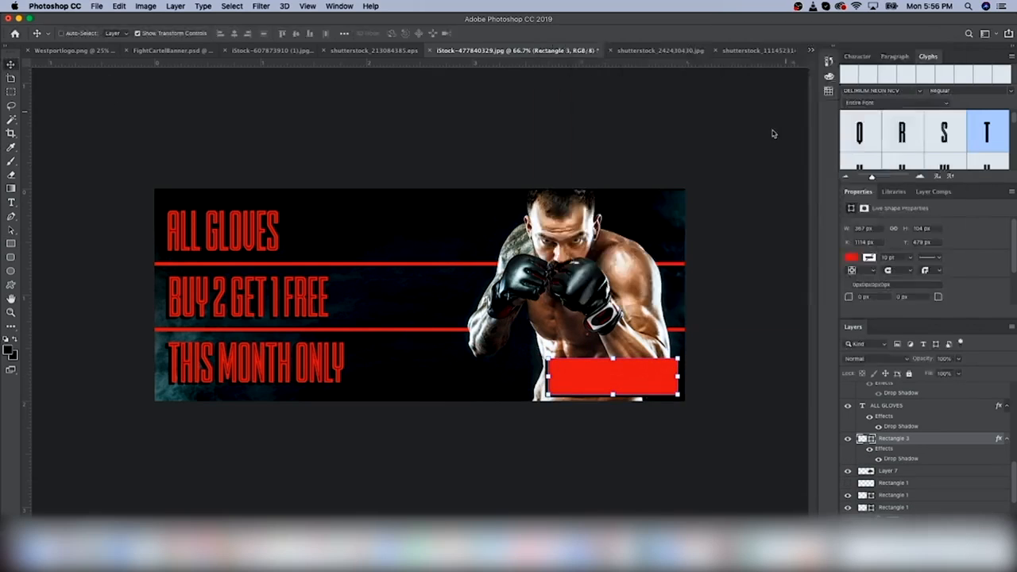
{"action": "left_click_drag", "start_coordinate": [729, 146], "coordinate": [763, 149]}
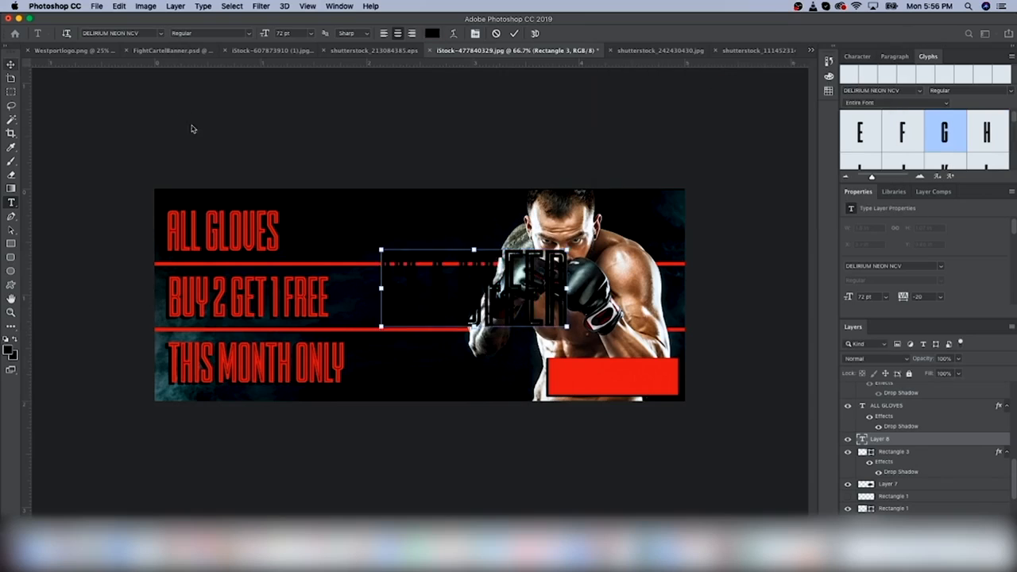
Fit the GET OFFER text inside the red box and save the banner as FightCartelBanner
{"action": "left_click_drag", "start_coordinate": [488, 238], "coordinate": [477, 310]}
{"action": "left_click_drag", "start_coordinate": [429, 350], "coordinate": [612, 384]}
{"action": "key", "text": "Return"}
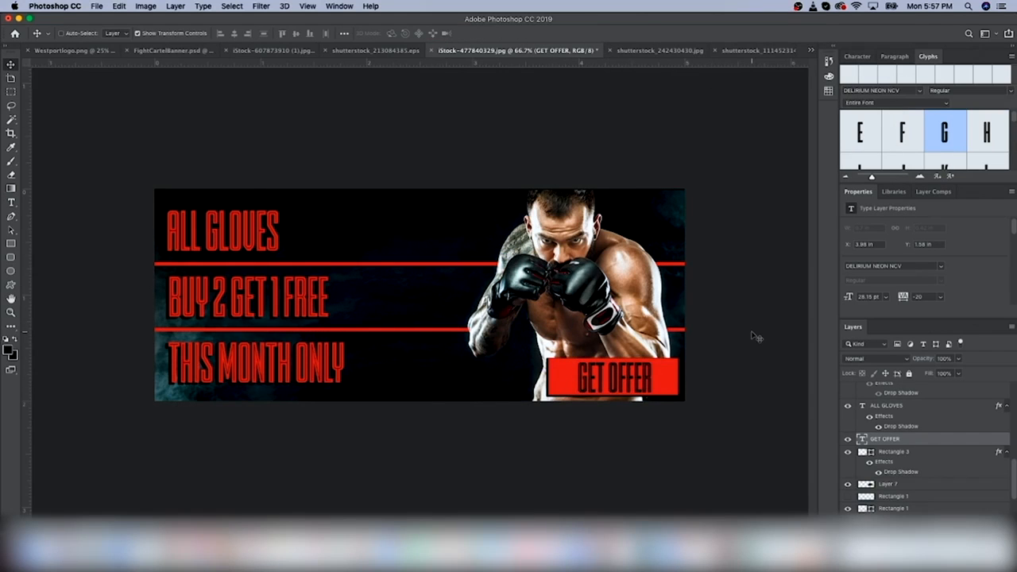
{"action": "key", "text": "super+shift+s"}
{"action": "type", "text": "FightCartelBanner"}
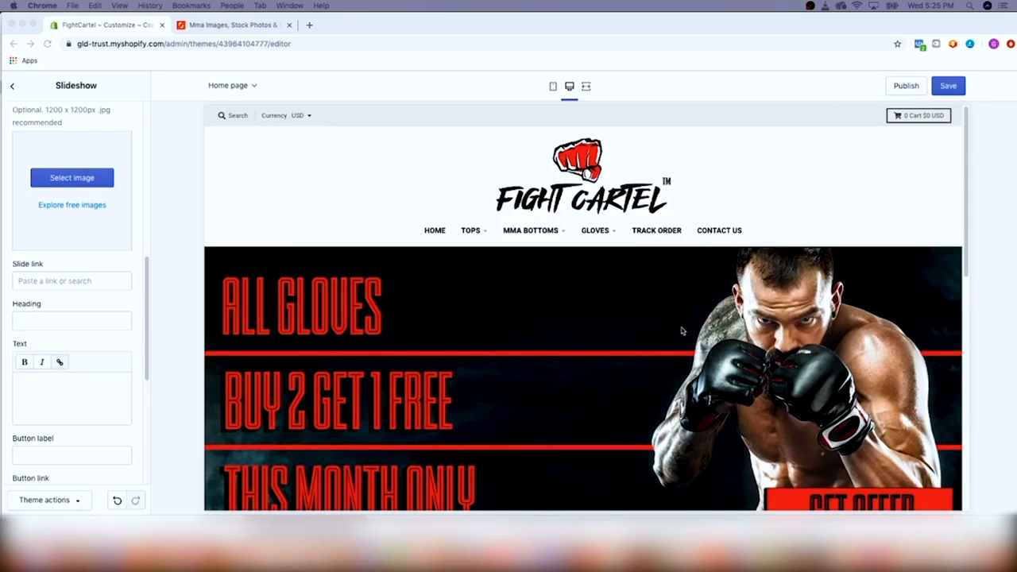
Cycle the desktop homepage slideshow and return to the ALL GLOVES slide
{"action": "left_click", "coordinate": [503, 336]}
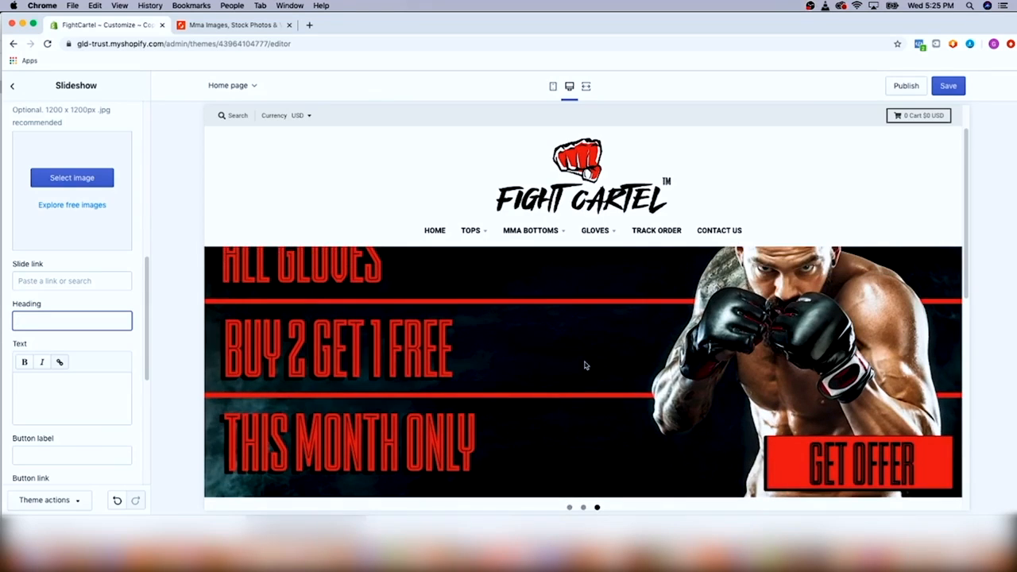
{"action": "scroll", "coordinate": [585, 365], "scroll_direction": "up", "scroll_amount": 1}
{"action": "left_click_drag", "start_coordinate": [507, 363], "coordinate": [645, 364]}
{"action": "left_click_drag", "start_coordinate": [482, 368], "coordinate": [517, 372]}
{"action": "left_click_drag", "start_coordinate": [688, 368], "coordinate": [608, 364]}
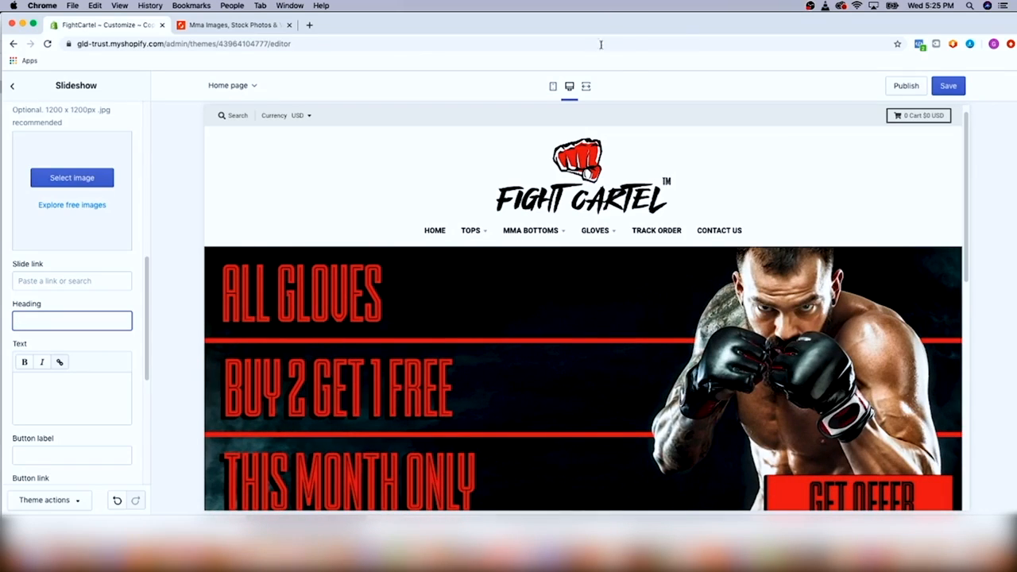
Preview the mobile layout and swipe the banner slides back to ALL GLOVES
{"action": "left_click", "coordinate": [552, 87]}
{"action": "left_click_drag", "start_coordinate": [624, 281], "coordinate": [668, 282]}
{"action": "left_click_drag", "start_coordinate": [545, 284], "coordinate": [715, 282]}
{"action": "left_click_drag", "start_coordinate": [581, 279], "coordinate": [715, 284]}
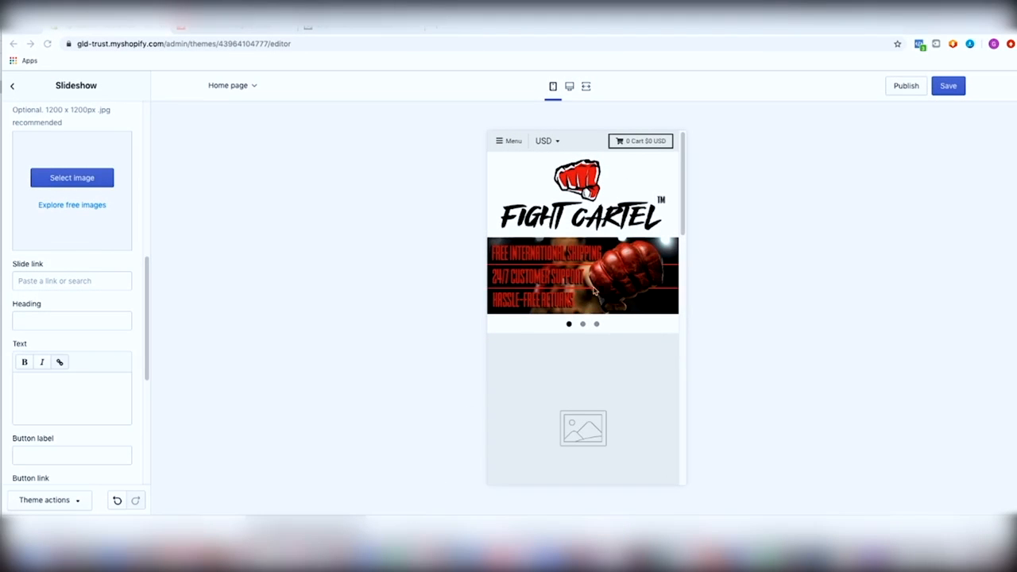
{"action": "left_click_drag", "start_coordinate": [595, 292], "coordinate": [513, 286]}
{"action": "left_click_drag", "start_coordinate": [584, 286], "coordinate": [483, 279]}
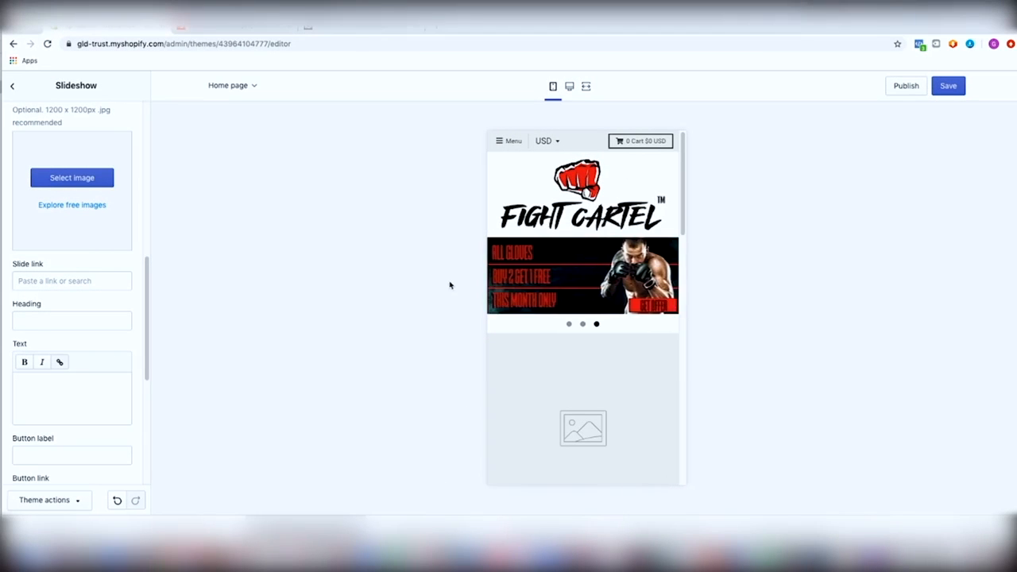
{"action": "scroll", "coordinate": [540, 443], "scroll_direction": "down", "scroll_amount": 3}
{"action": "scroll", "coordinate": [556, 312], "scroll_direction": "up", "scroll_amount": 3}
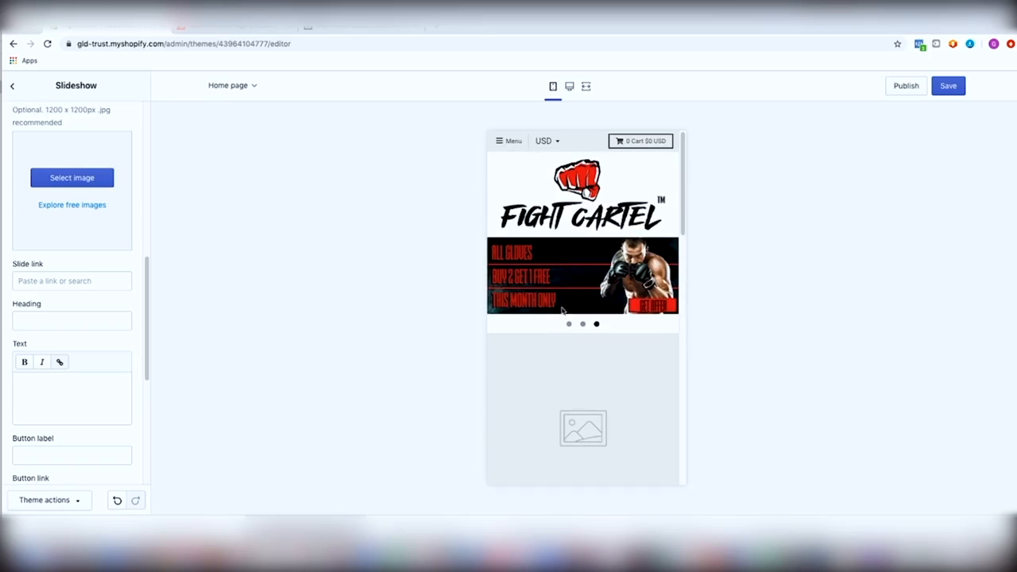
Return to the desktop preview, scroll the homepage, then go to the Shutterstock hoodie search
{"action": "left_click", "coordinate": [569, 86]}
{"action": "scroll", "coordinate": [621, 342], "scroll_direction": "down", "scroll_amount": 3}
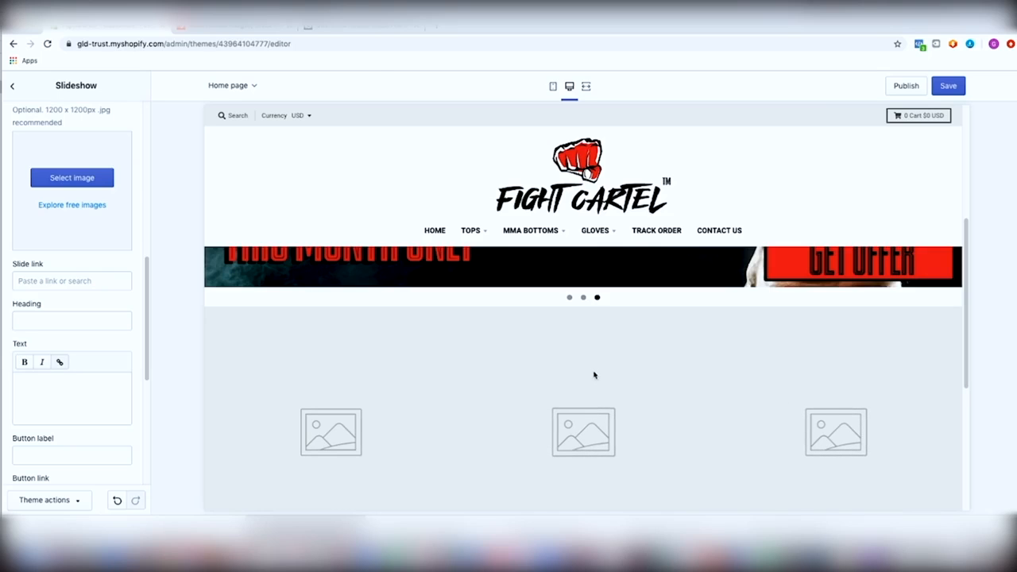
{"action": "left_click", "coordinate": [241, 32]}
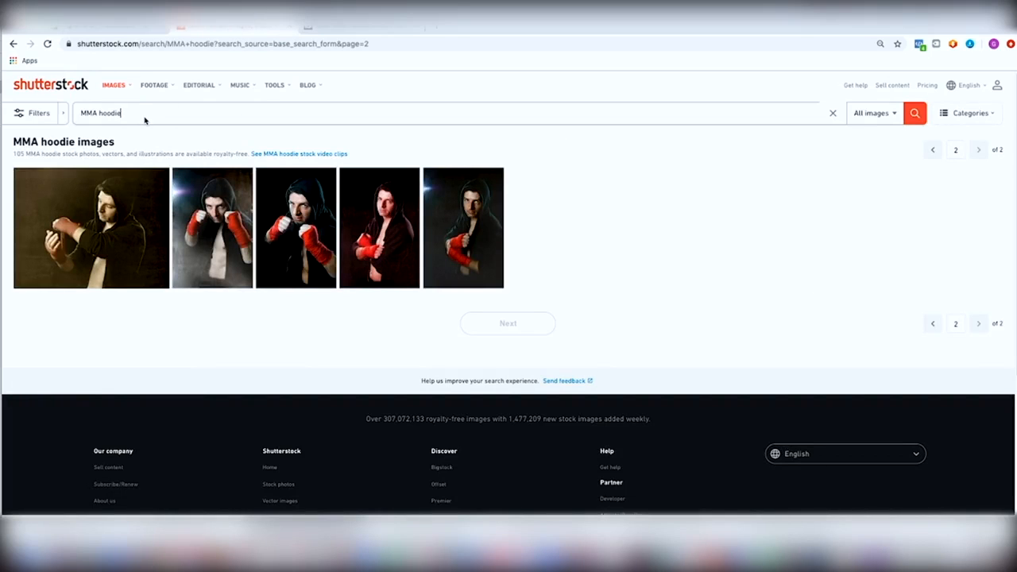
Rerun the MMA hoodie search, scroll the page-one results, then switch to the iStock results
{"action": "key", "text": "Return"}
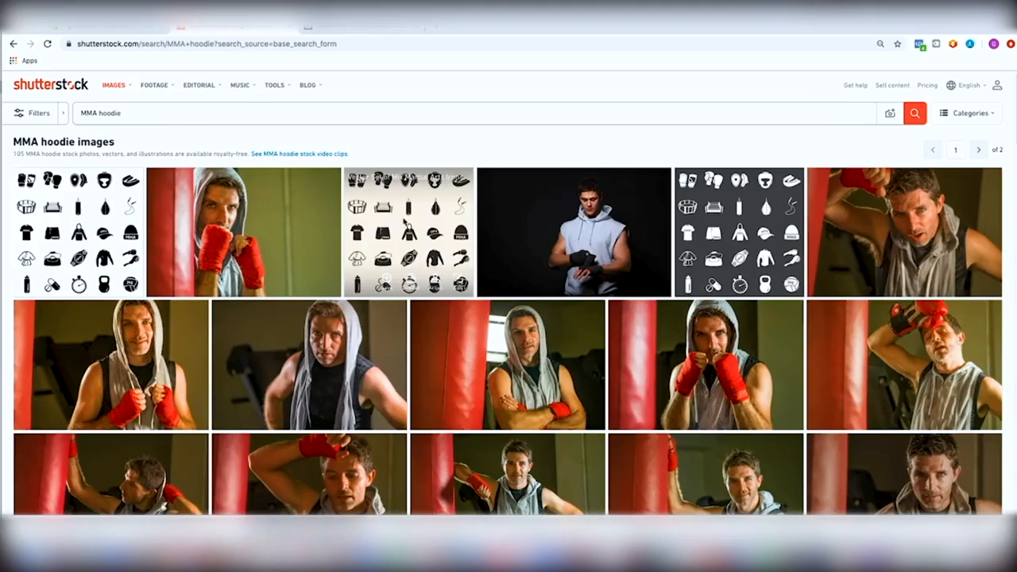
{"action": "scroll", "coordinate": [407, 238], "scroll_direction": "down", "scroll_amount": 2}
{"action": "scroll", "coordinate": [406, 236], "scroll_direction": "down", "scroll_amount": 2}
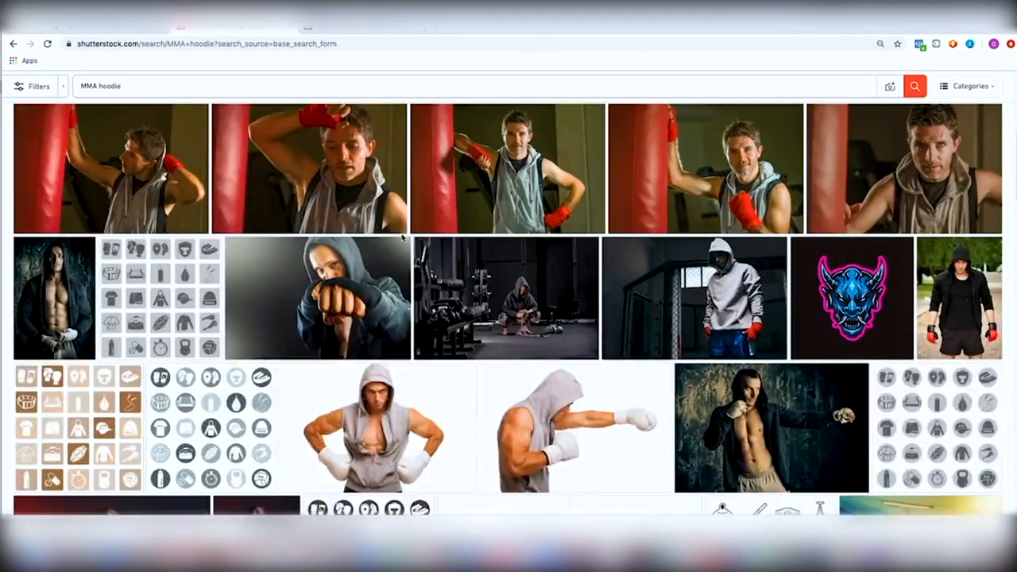
{"action": "scroll", "coordinate": [402, 237], "scroll_direction": "up", "scroll_amount": 2}
{"action": "scroll", "coordinate": [402, 237], "scroll_direction": "down", "scroll_amount": 5}
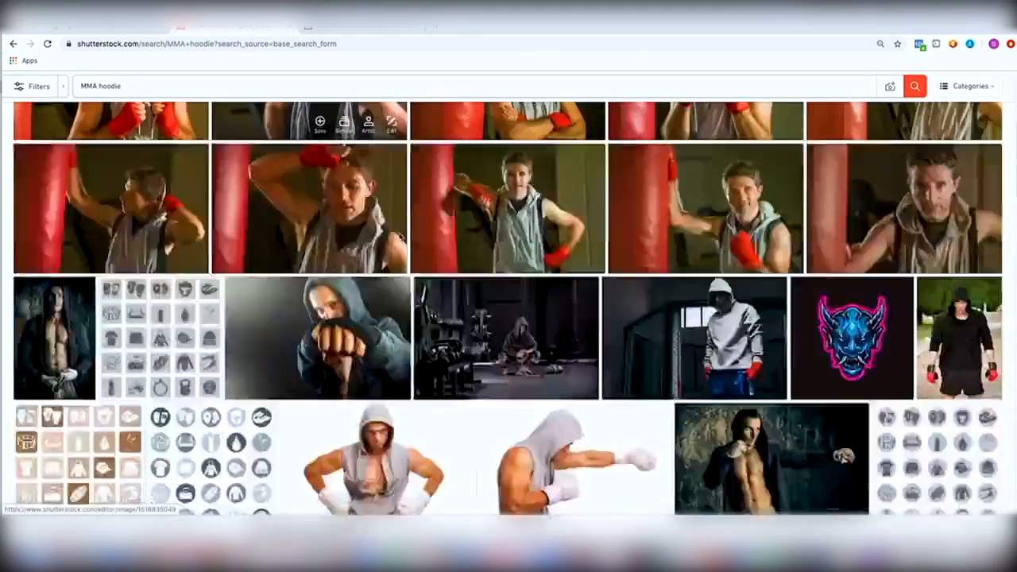
{"action": "scroll", "coordinate": [402, 237], "scroll_direction": "down", "scroll_amount": 2}
{"action": "scroll", "coordinate": [403, 237], "scroll_direction": "down", "scroll_amount": 2}
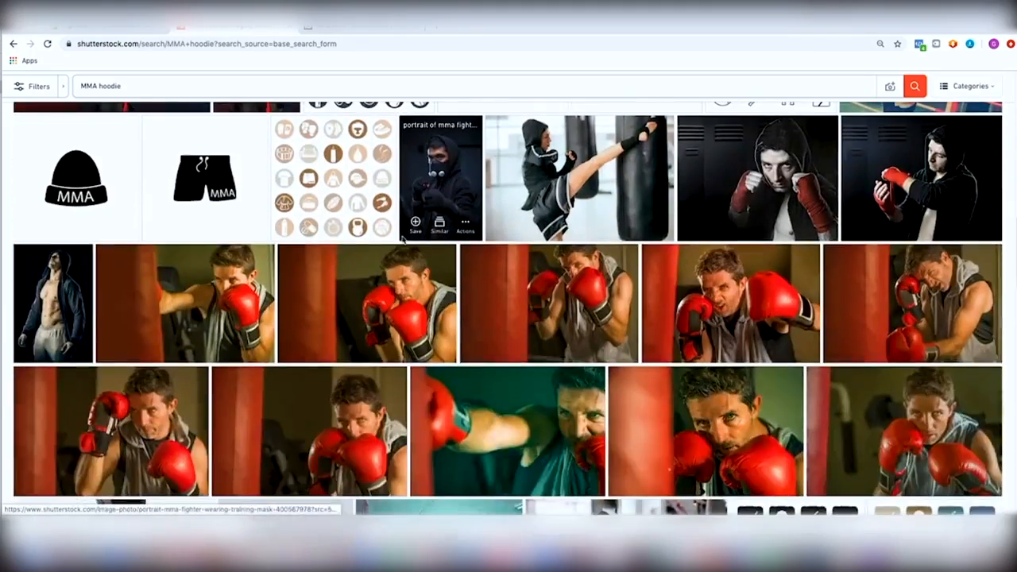
{"action": "scroll", "coordinate": [402, 237], "scroll_direction": "down", "scroll_amount": 6}
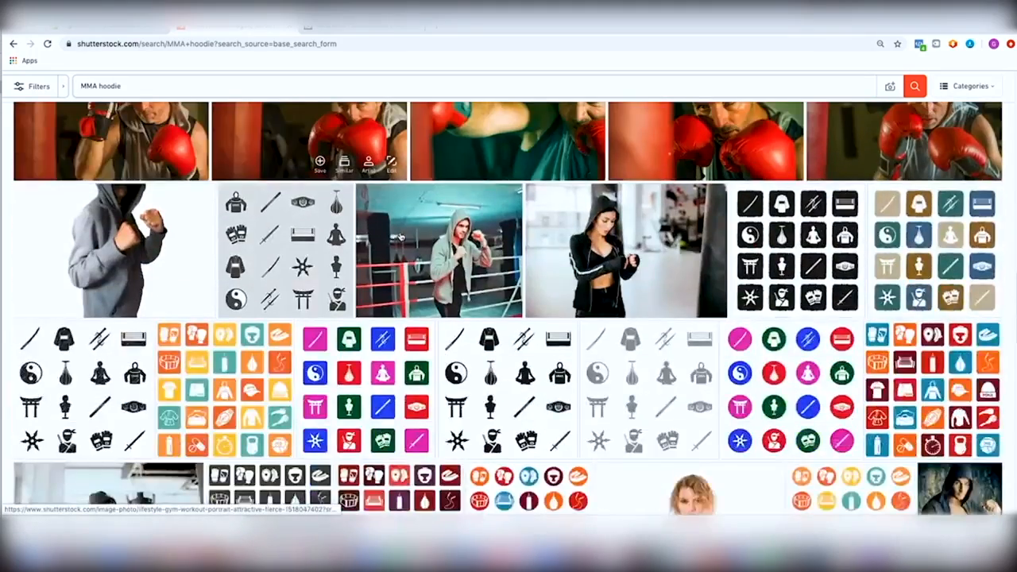
{"action": "scroll", "coordinate": [401, 235], "scroll_direction": "down", "scroll_amount": 4}
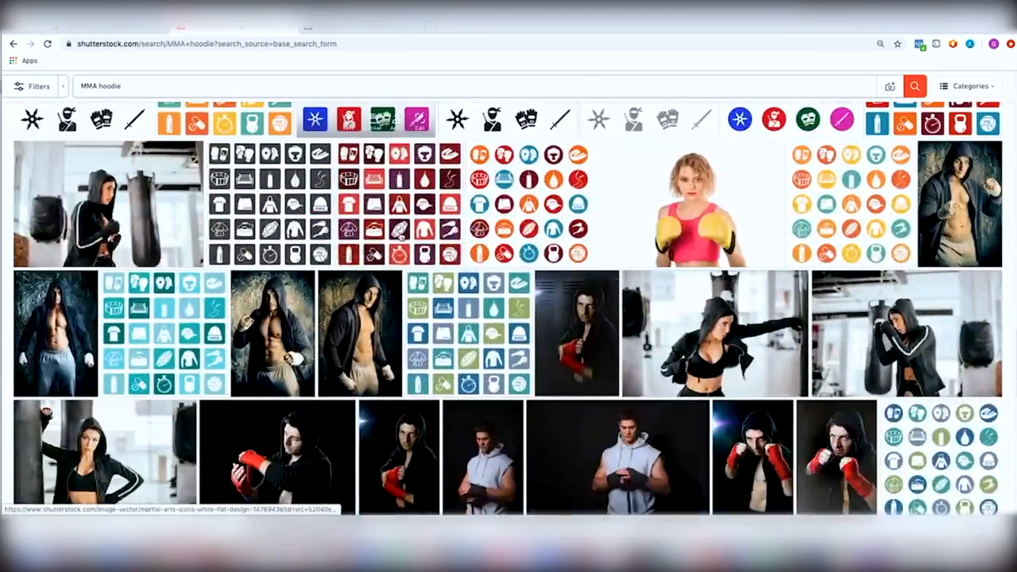
{"action": "scroll", "coordinate": [278, 102], "scroll_direction": "up", "scroll_amount": 9}
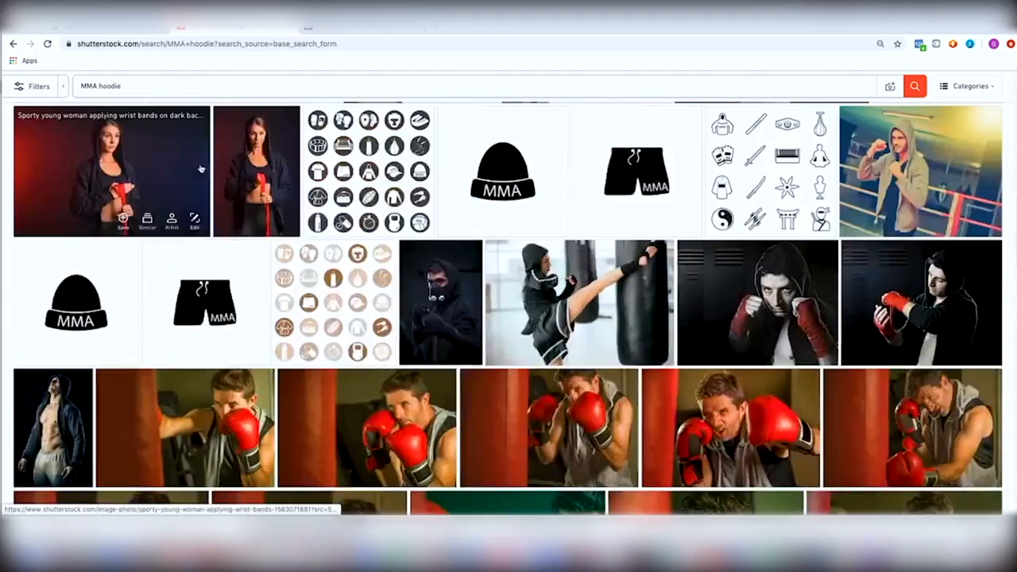
{"action": "left_click", "coordinate": [344, 32]}
{"action": "scroll", "coordinate": [348, 269], "scroll_direction": "down", "scroll_amount": 8}
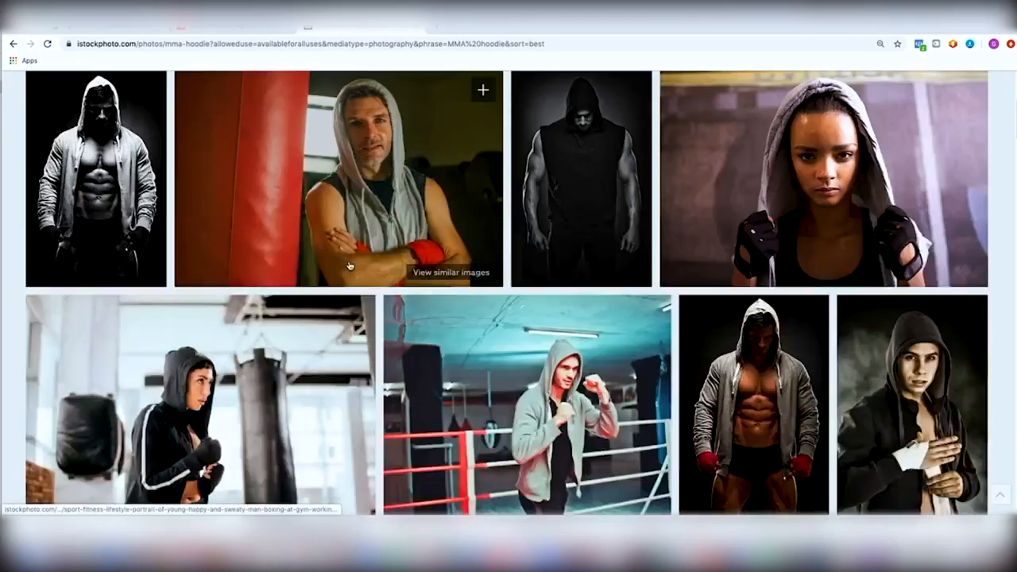
{"action": "scroll", "coordinate": [358, 266], "scroll_direction": "up", "scroll_amount": 1}
{"action": "scroll", "coordinate": [412, 288], "scroll_direction": "down", "scroll_amount": 2}
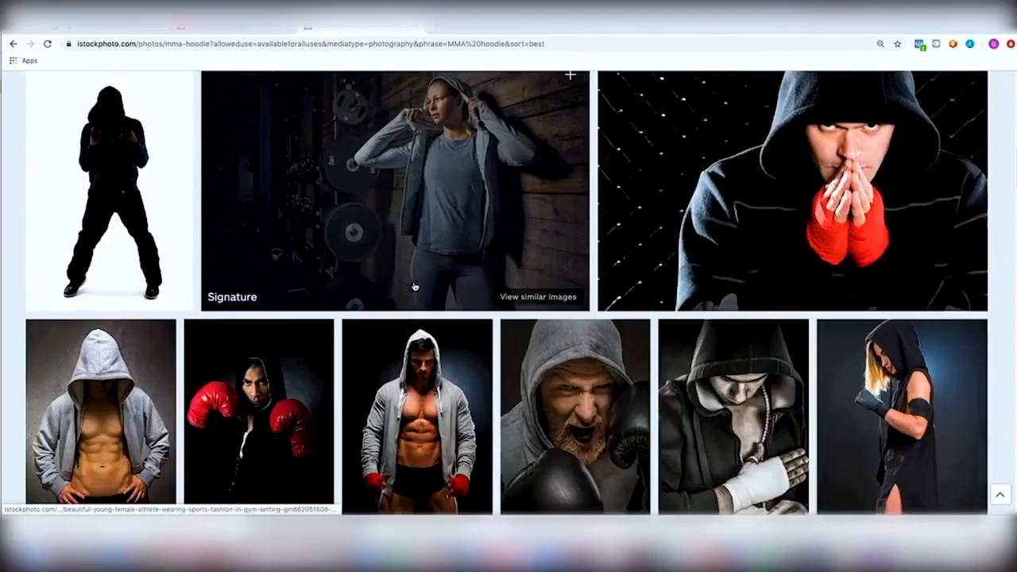
{"action": "scroll", "coordinate": [390, 278], "scroll_direction": "up", "scroll_amount": 8}
{"action": "scroll", "coordinate": [391, 277], "scroll_direction": "up", "scroll_amount": 1}
{"action": "scroll", "coordinate": [390, 277], "scroll_direction": "down", "scroll_amount": 2}
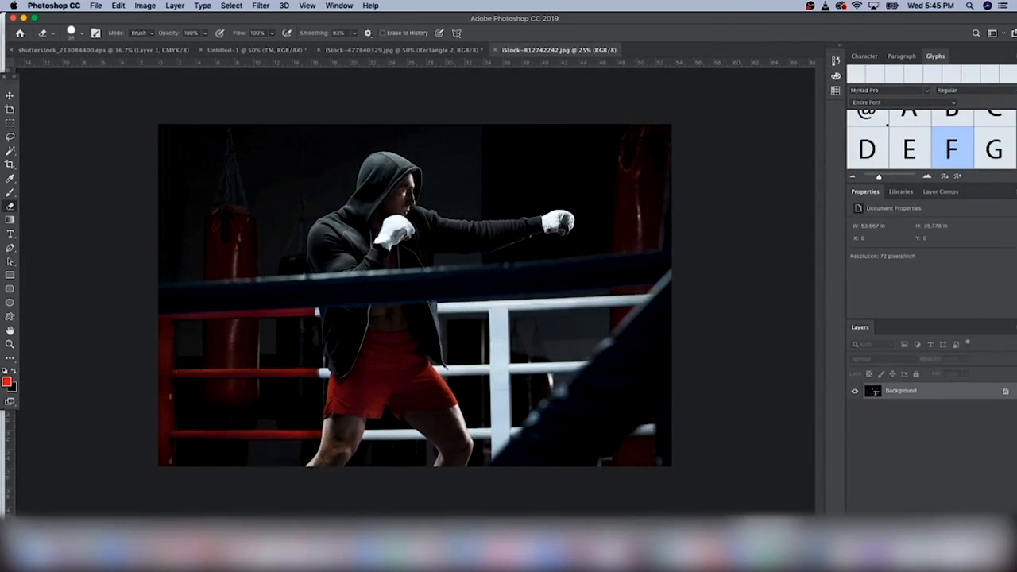
Unlock the Background layer and cut the canvas down to 500 × 300 pixels
{"action": "left_click", "coordinate": [1006, 394]}
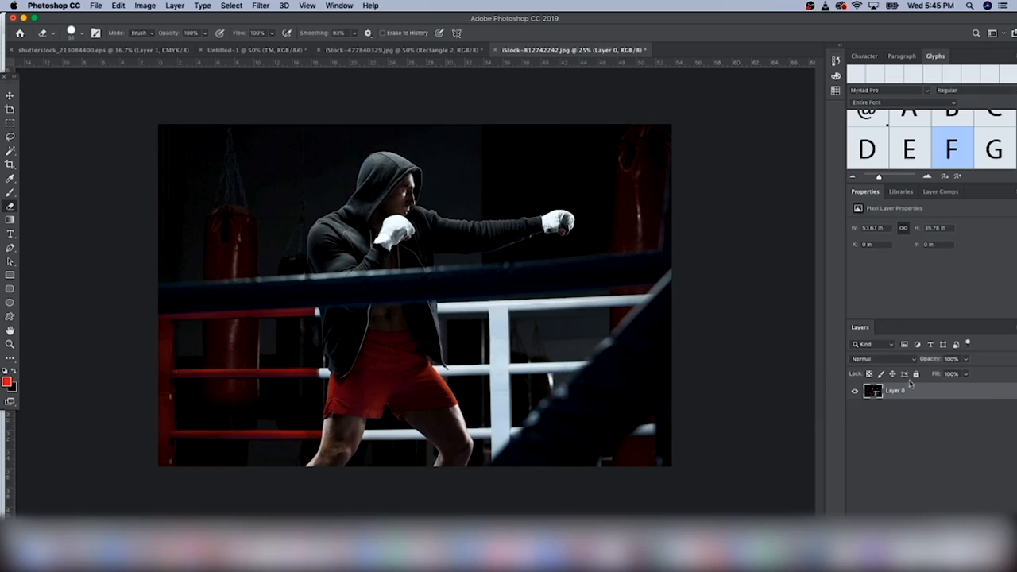
{"action": "left_click", "coordinate": [147, 6]}
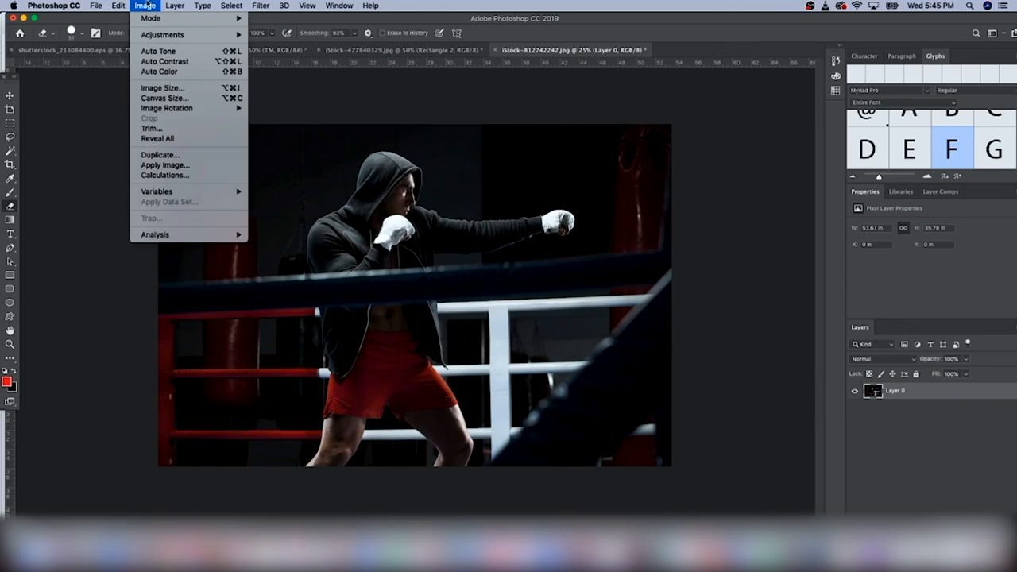
{"action": "left_click", "coordinate": [170, 99]}
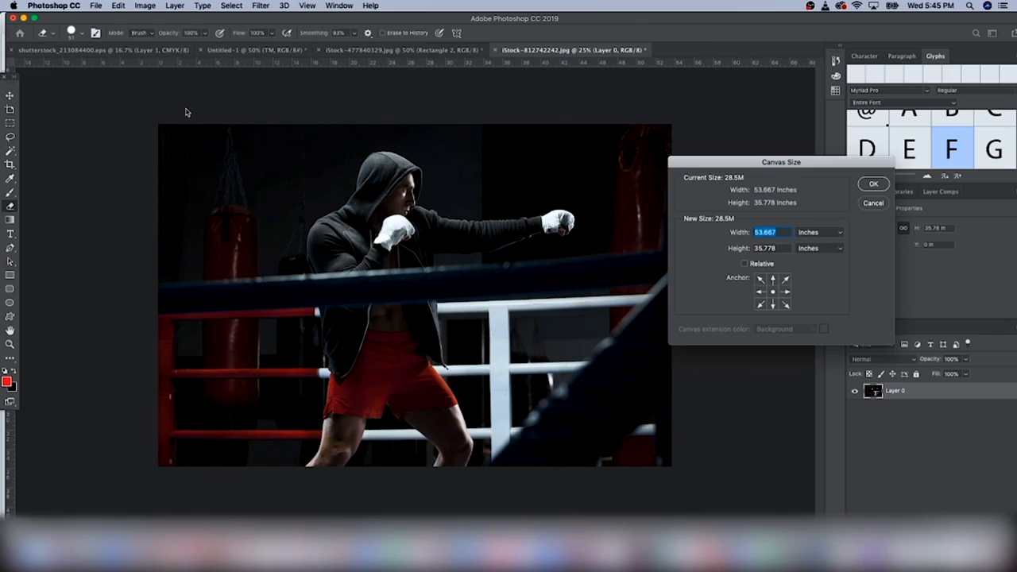
{"action": "left_click", "coordinate": [818, 232]}
{"action": "left_click", "coordinate": [801, 222]}
{"action": "double_click", "coordinate": [766, 232]}
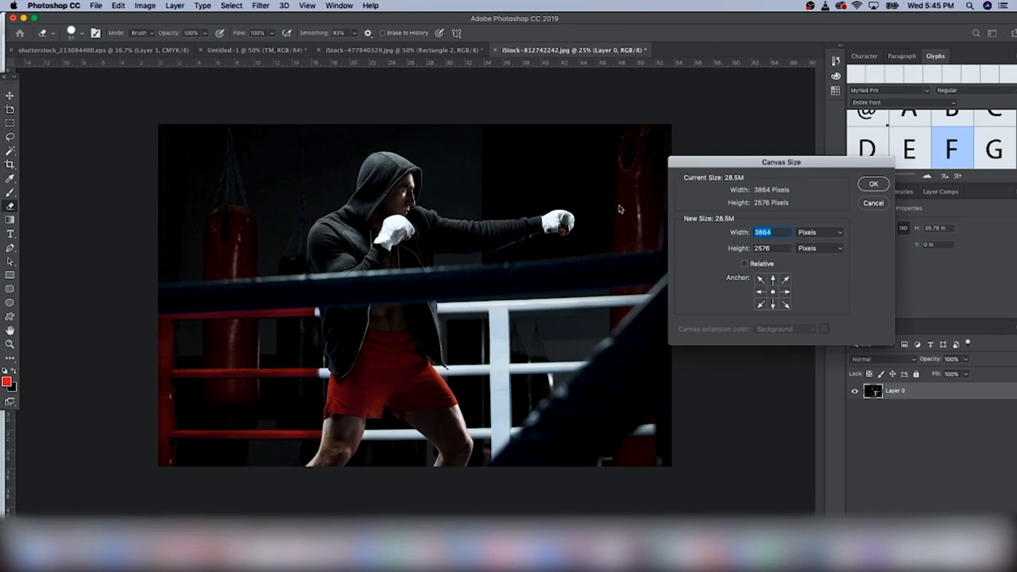
{"action": "type", "text": "500"}
{"action": "key", "text": "Tab"}
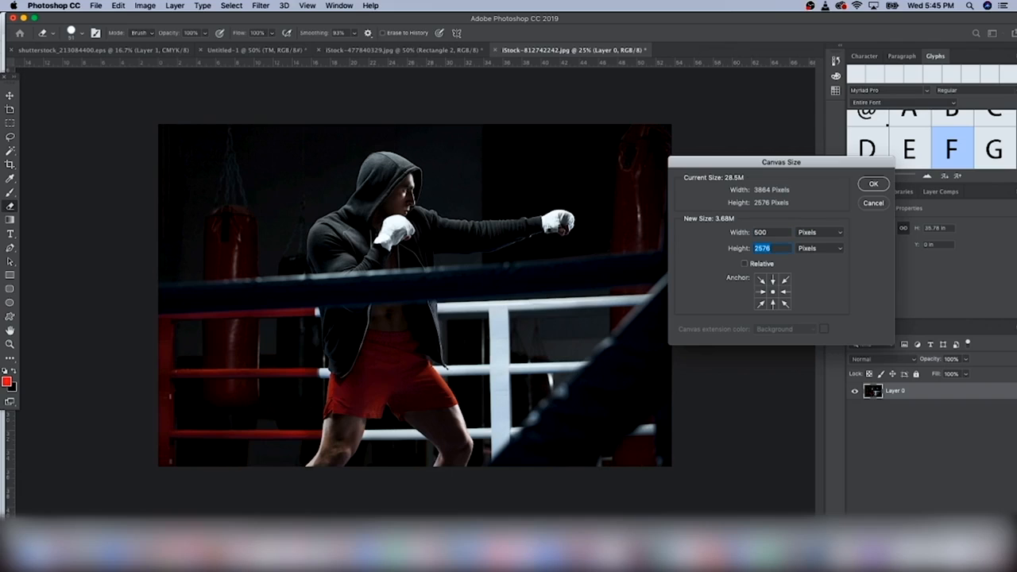
{"action": "type", "text": "2"}
{"action": "type", "text": "00"}
{"action": "key", "text": "Return"}
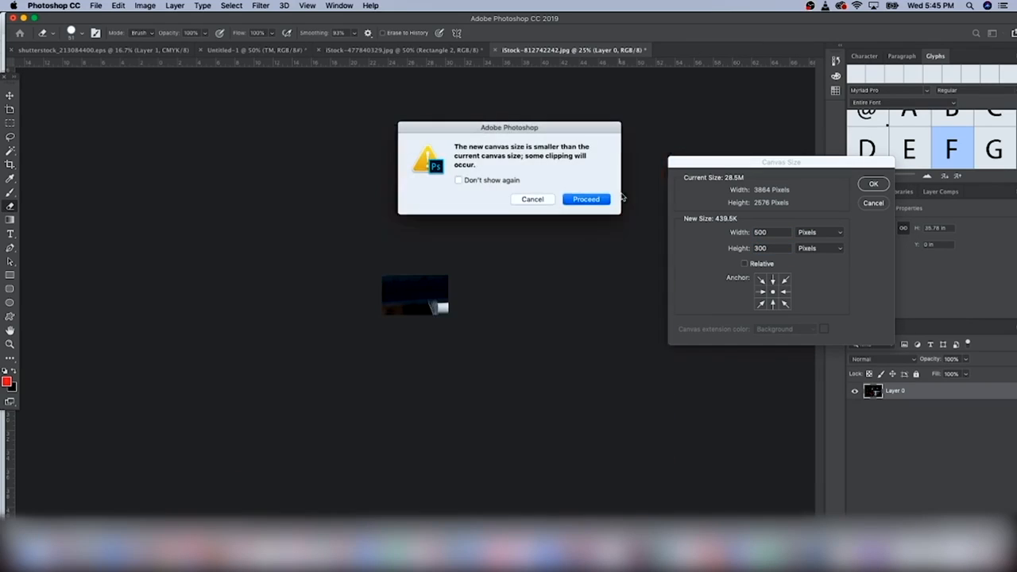
{"action": "key", "text": "Return"}
{"action": "left_click", "coordinate": [10, 95]}
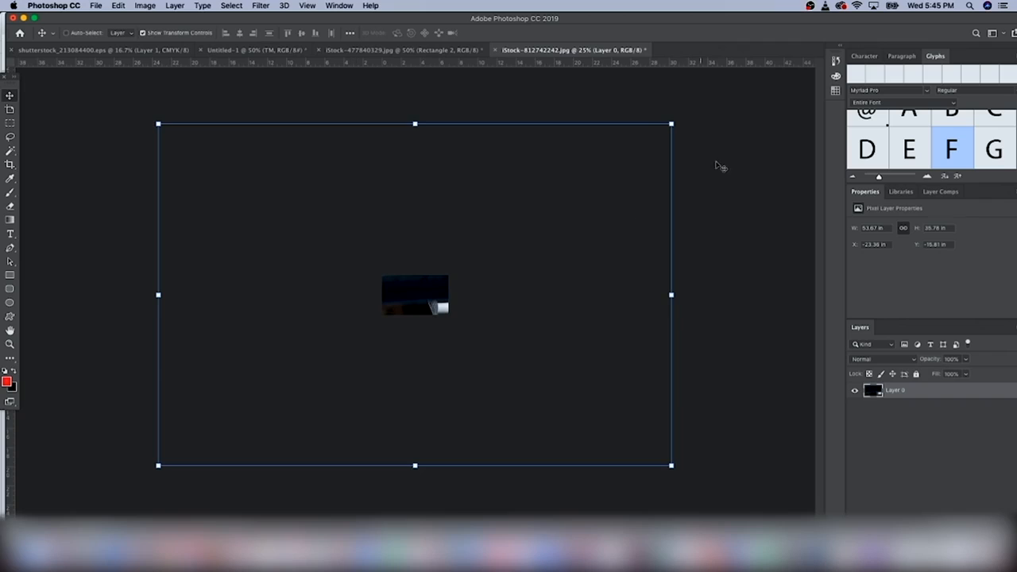
Shrink and centre the hooded boxer photo over the 500 × 300 canvas
{"action": "left_click_drag", "start_coordinate": [672, 121], "coordinate": [423, 291]}
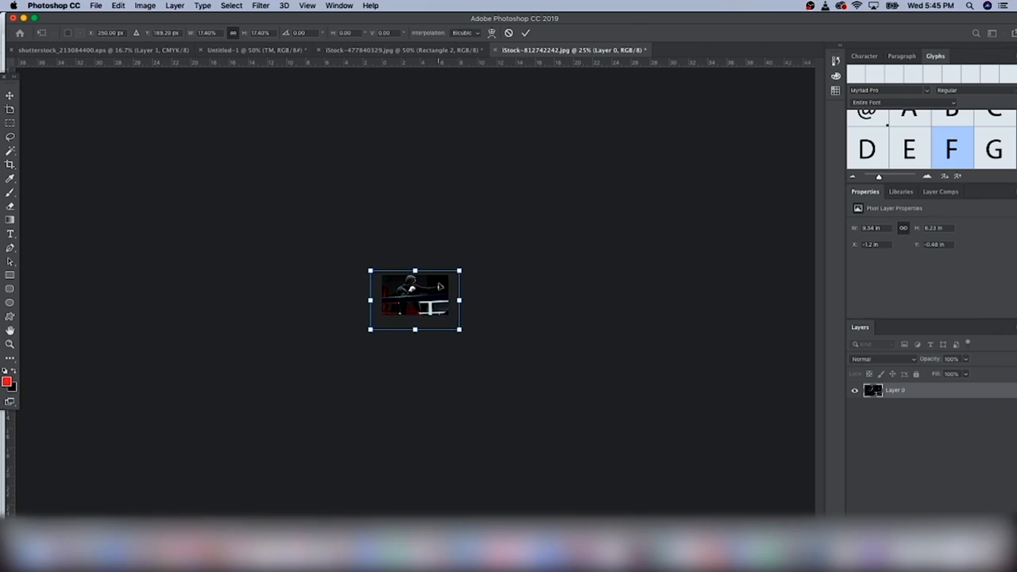
{"action": "key", "text": "super+plus"}
{"action": "key", "text": "super+plus"}
{"action": "key", "text": "super+plus"}
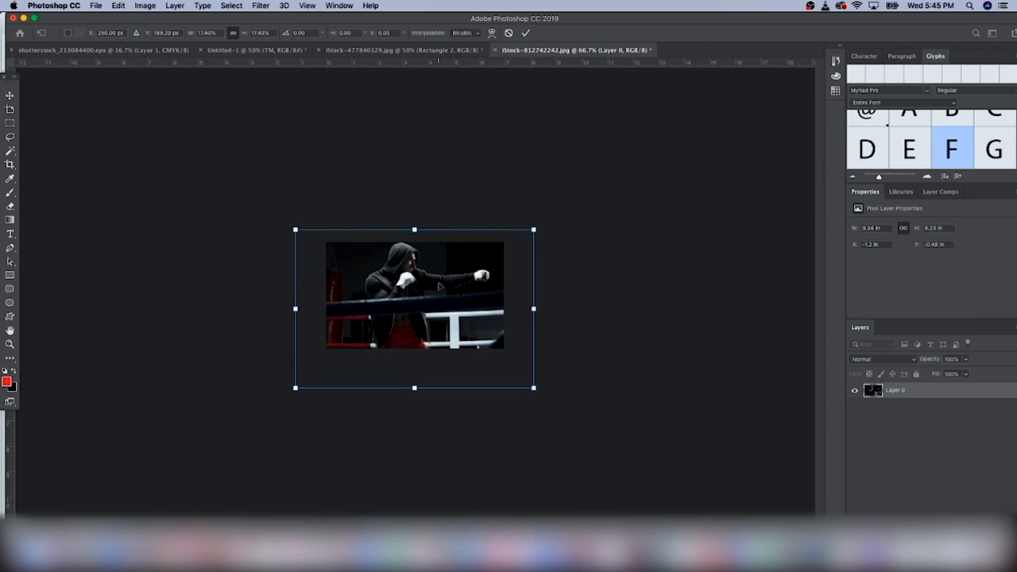
{"action": "key", "text": "Down"}
{"action": "key", "text": "Down"}
{"action": "key", "text": "Down"}
{"action": "left_click_drag", "start_coordinate": [536, 231], "coordinate": [510, 248]}
{"action": "left_click_drag", "start_coordinate": [362, 303], "coordinate": [383, 289]}
{"action": "left_click_drag", "start_coordinate": [530, 236], "coordinate": [502, 255]}
{"action": "mouse_move", "coordinate": [423, 306]}
{"action": "left_mouse_down"}
{"action": "mouse_move", "coordinate": [443, 286]}
{"action": "mouse_move", "coordinate": [427, 286]}
{"action": "left_mouse_up"}
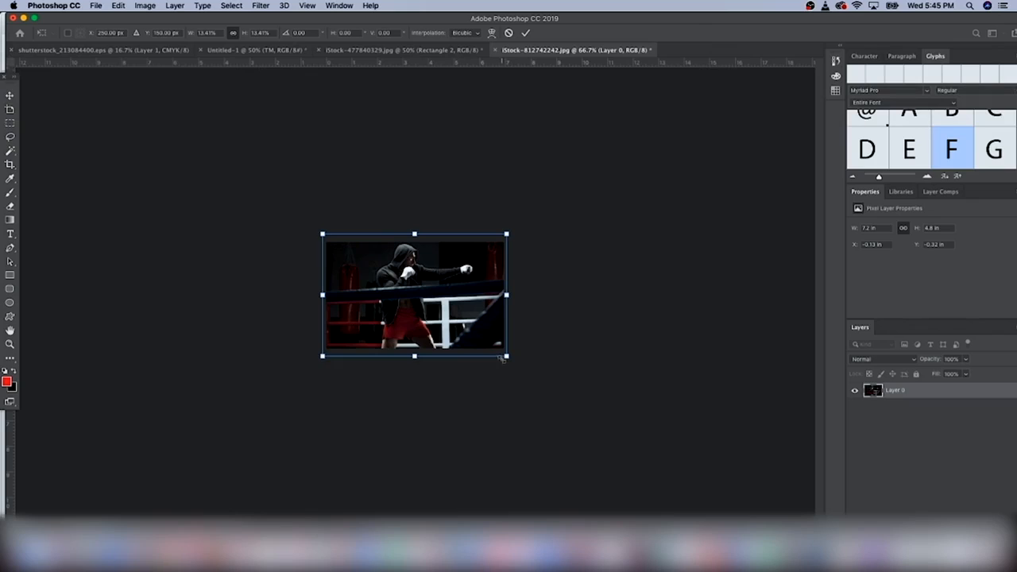
{"action": "left_click_drag", "start_coordinate": [502, 358], "coordinate": [525, 380]}
{"action": "left_click_drag", "start_coordinate": [433, 307], "coordinate": [427, 308]}
{"action": "key", "text": "Return"}
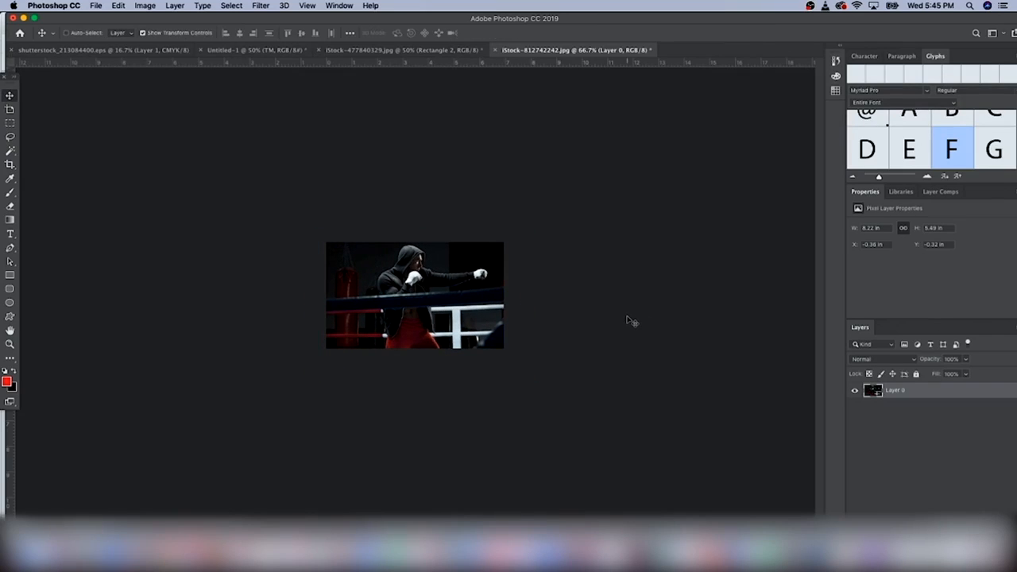
Fine-tune the photo to about 7.93 × 5.3 in so it fills the canvas
{"action": "left_click_drag", "start_coordinate": [526, 234], "coordinate": [520, 238]}
{"action": "left_click_drag", "start_coordinate": [463, 275], "coordinate": [464, 273]}
{"action": "key", "text": "Return"}
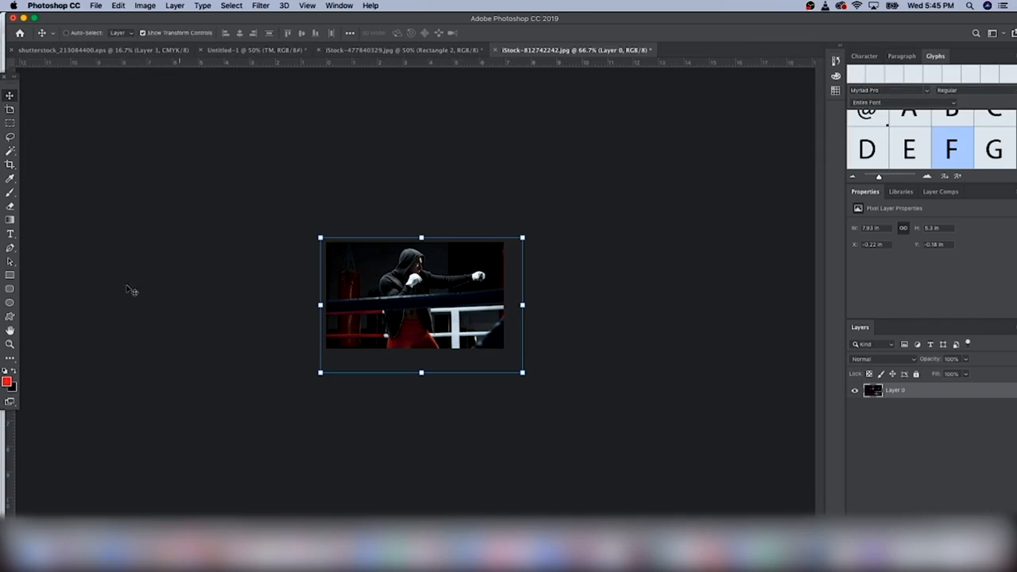
Draw a white rectangle bar along the photo's top edge, resized to 2 px tall at full width
{"action": "left_click", "coordinate": [12, 276]}
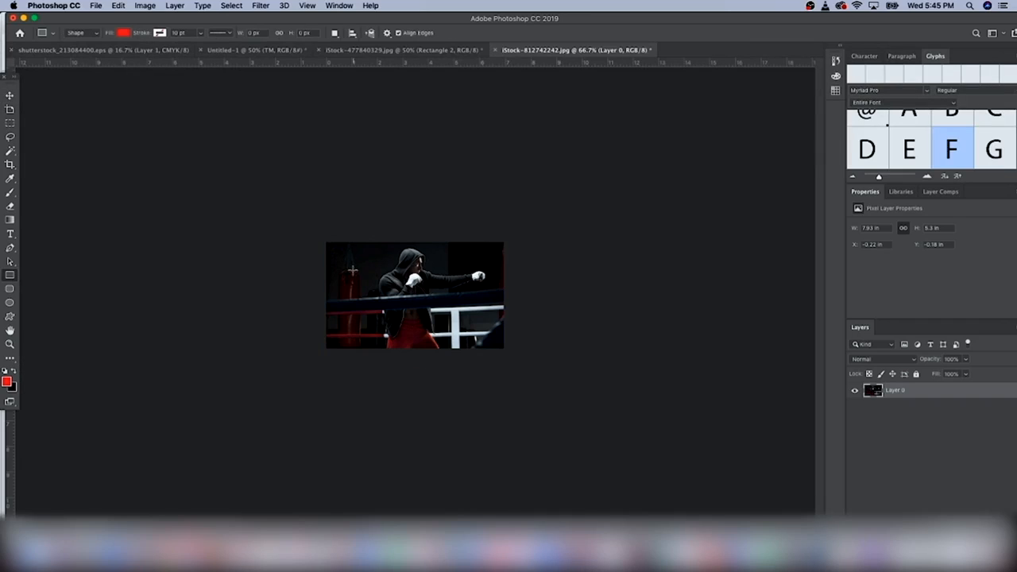
{"action": "left_click_drag", "start_coordinate": [340, 257], "coordinate": [513, 258]}
{"action": "left_click", "coordinate": [126, 33]}
{"action": "left_click", "coordinate": [84, 89]}
{"action": "left_click", "coordinate": [11, 95]}
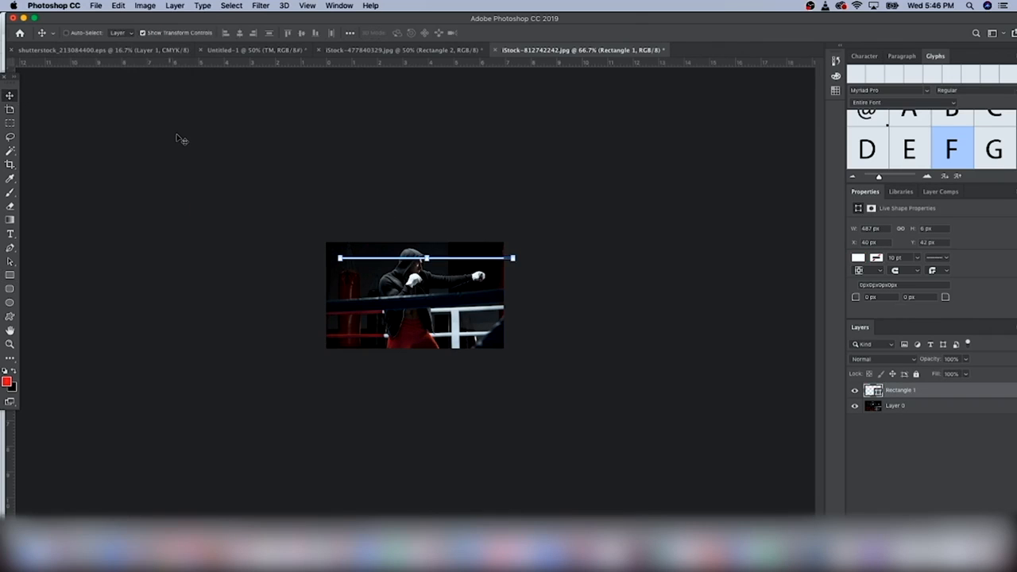
{"action": "key", "text": "super+equal"}
{"action": "key", "text": "super+equal"}
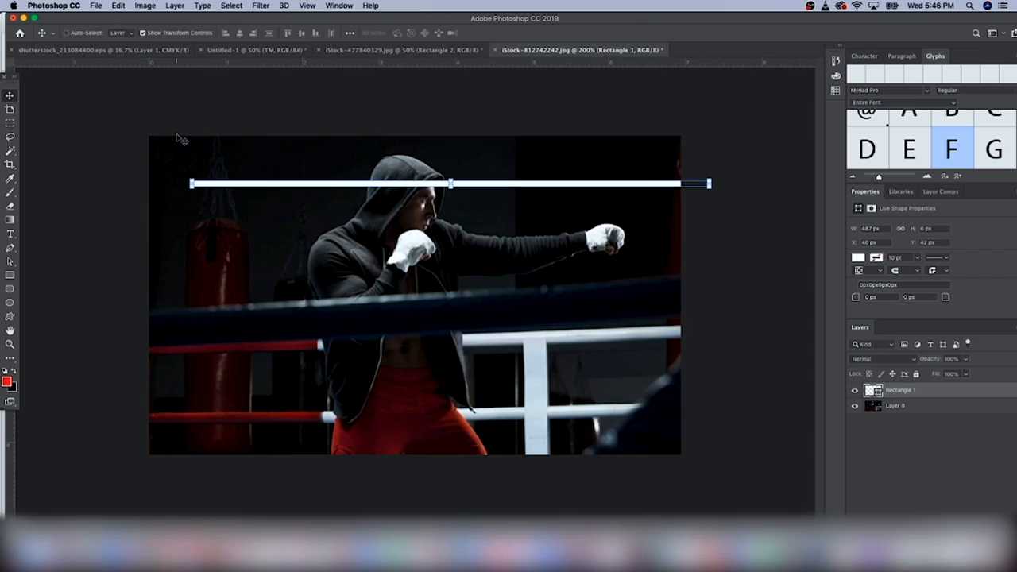
{"action": "left_click_drag", "start_coordinate": [450, 185], "coordinate": [488, 140]}
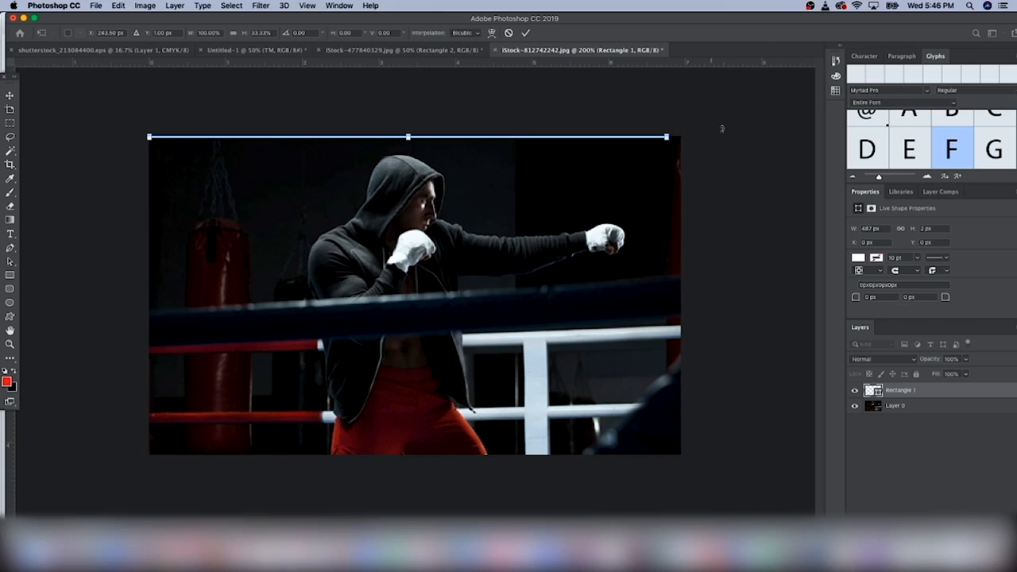
{"action": "left_click_drag", "start_coordinate": [670, 137], "coordinate": [681, 137]}
{"action": "key", "text": "Return"}
Copy the bar to the bottom edge, and place a copy rotated 90° on the left edge
{"action": "key", "text": "super+c"}
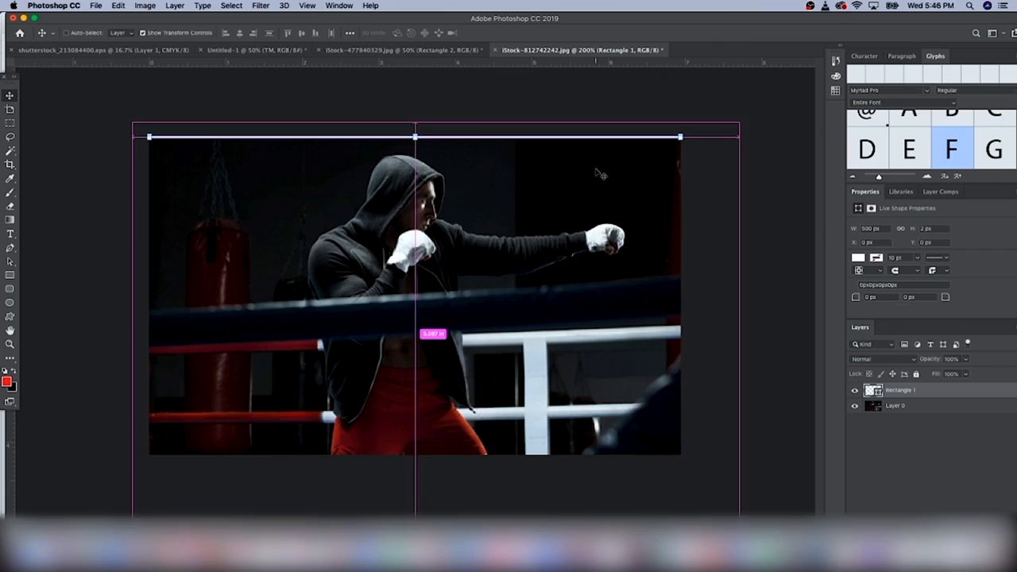
{"action": "key", "text": "super+v"}
{"action": "left_click_drag", "start_coordinate": [537, 300], "coordinate": [530, 453]}
{"action": "key", "text": "super+c"}
{"action": "key", "text": "super+v"}
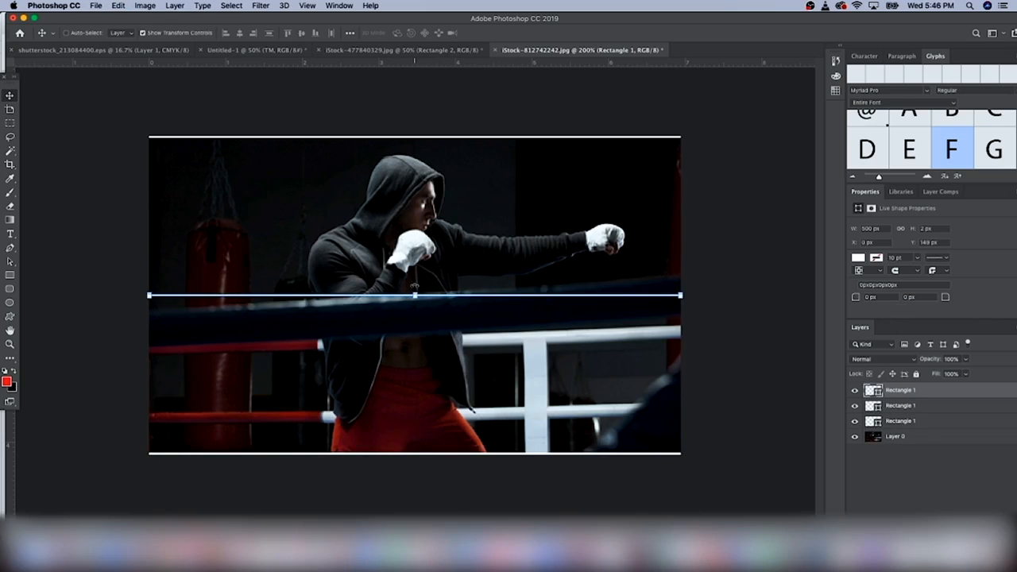
{"action": "left_click_drag", "start_coordinate": [414, 287], "coordinate": [363, 165]}
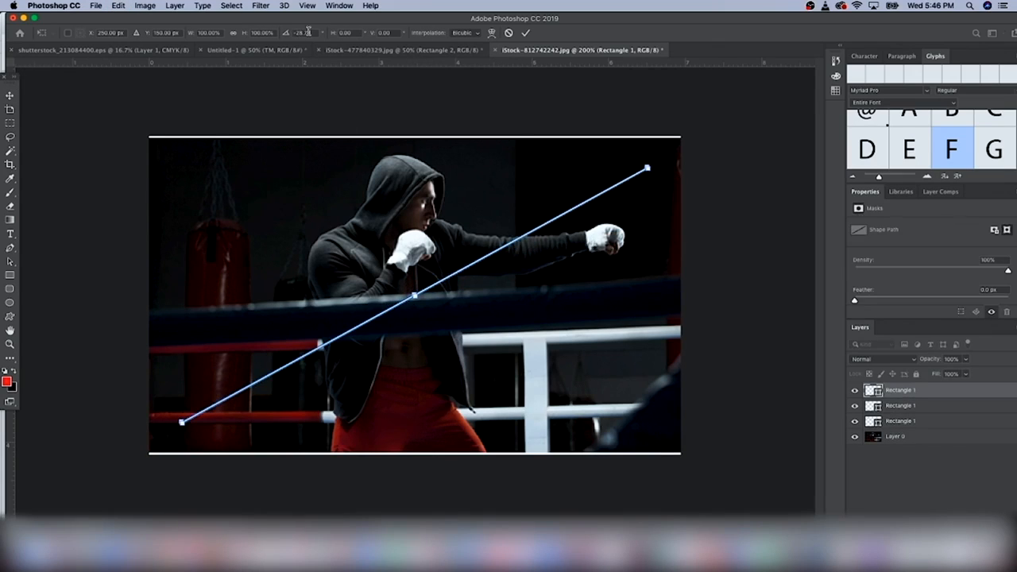
{"action": "left_click_drag", "start_coordinate": [311, 32], "coordinate": [297, 31]}
{"action": "type", "text": "90"}
{"action": "key", "text": "Return"}
{"action": "left_click_drag", "start_coordinate": [412, 191], "coordinate": [153, 191]}
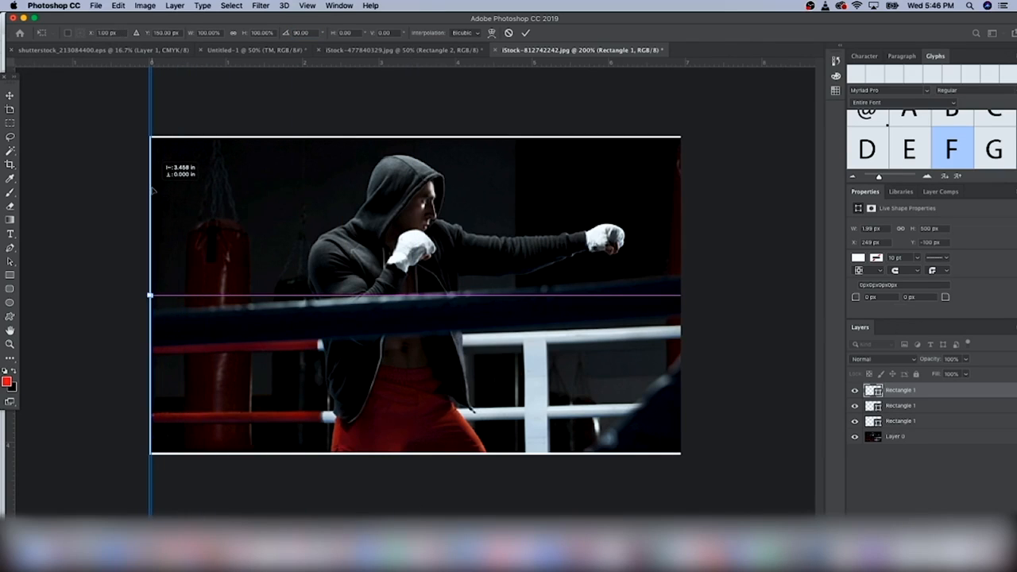
{"action": "left_click", "coordinate": [220, 97]}
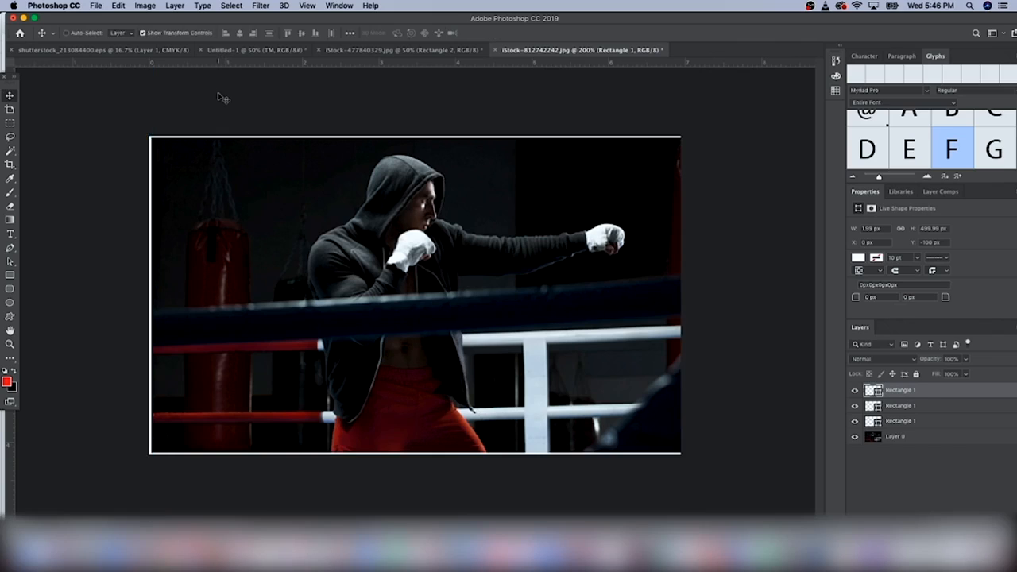
Paste another vertical bar onto the photo's right edge and zoom back out
{"action": "key", "text": "cmd+v"}
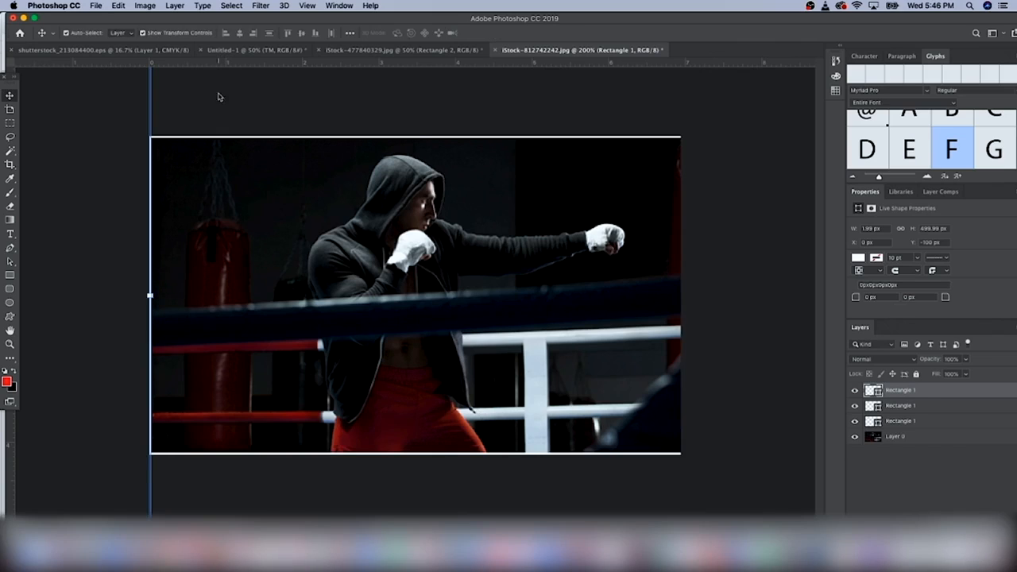
{"action": "left_click_drag", "start_coordinate": [418, 219], "coordinate": [676, 199]}
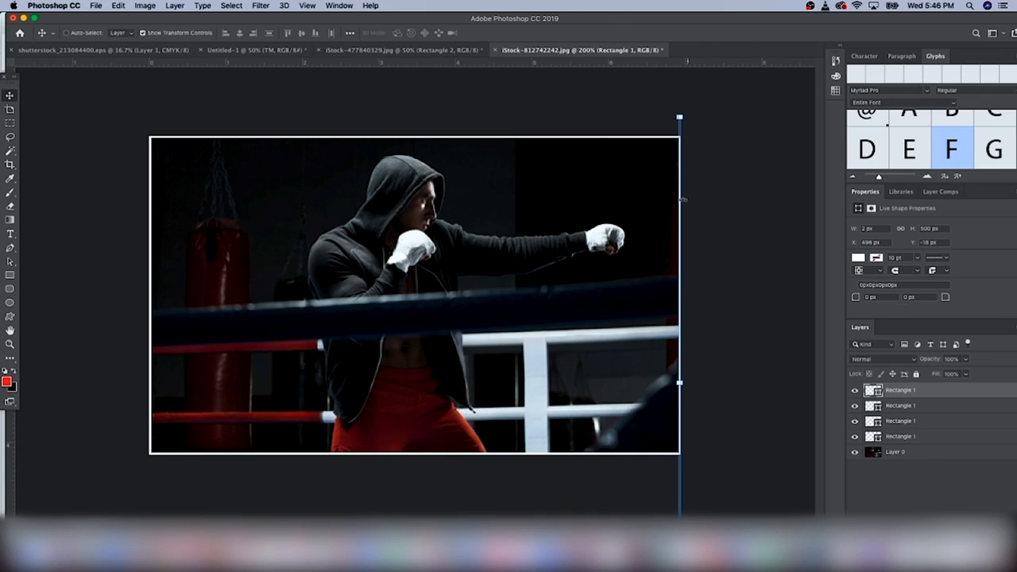
{"action": "key", "text": "super+minus"}
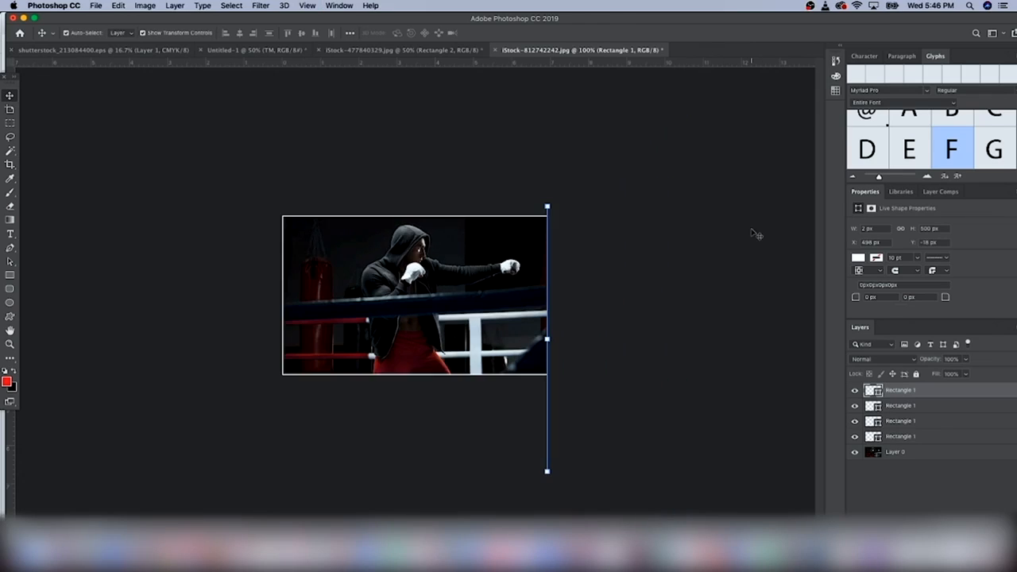
{"action": "key", "text": "super+h"}
Type SHOP on the photo's left side and set it in DELIRIUM NEON NCV
{"action": "left_click", "coordinate": [9, 233]}
{"action": "left_click", "coordinate": [338, 295]}
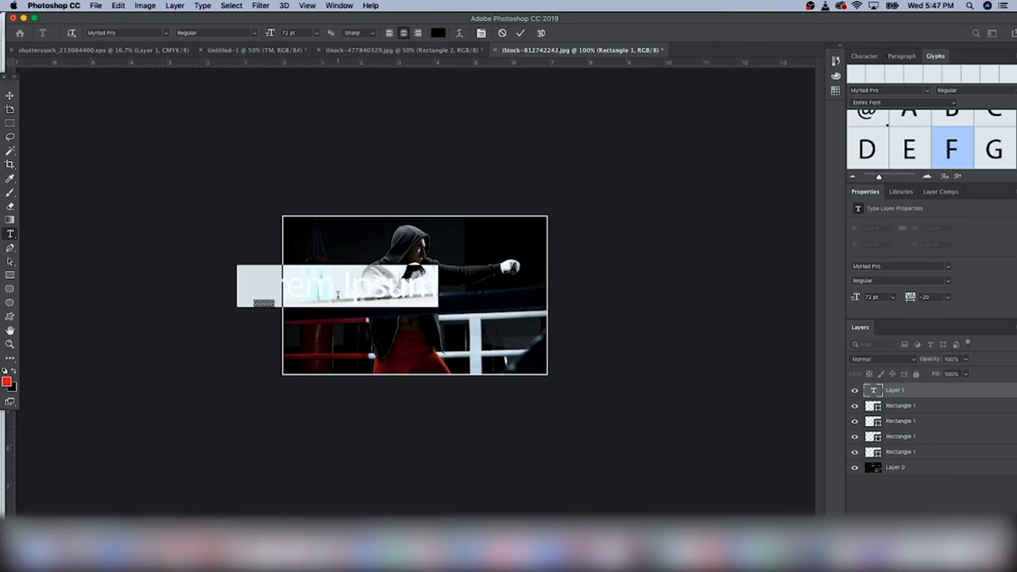
{"action": "key", "text": "BackSpace"}
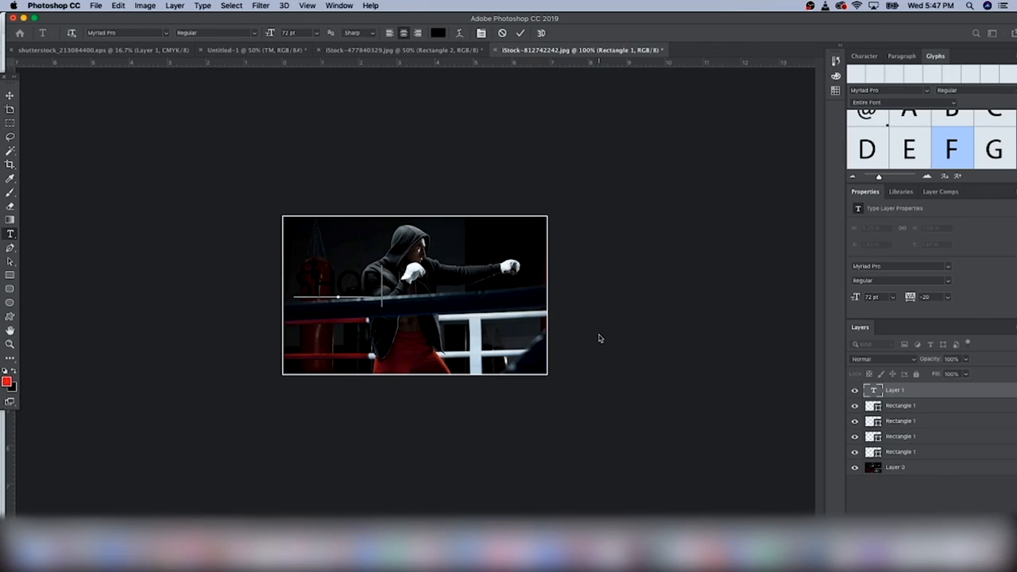
{"action": "double_click", "coordinate": [352, 273]}
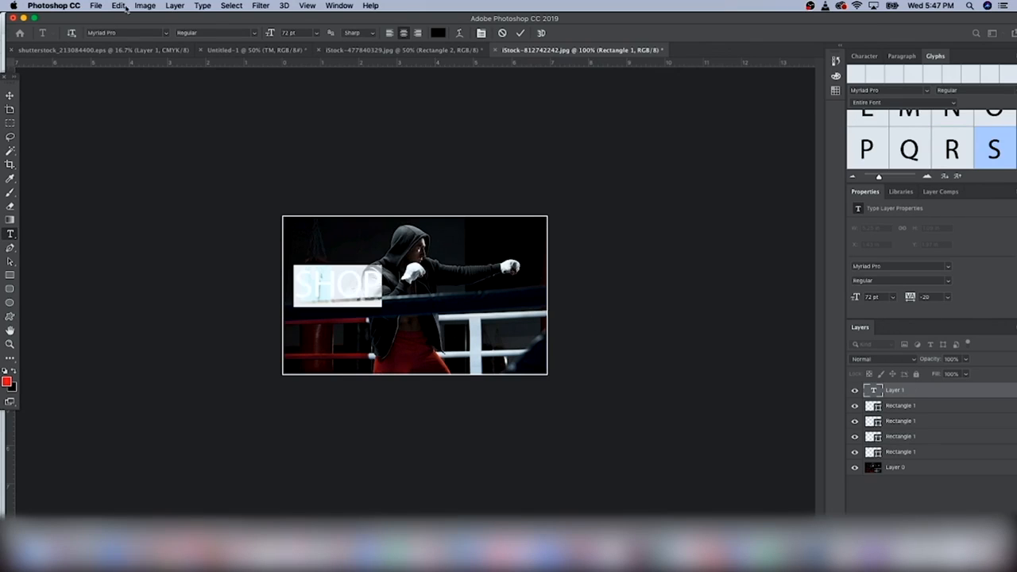
{"action": "left_click", "coordinate": [166, 35]}
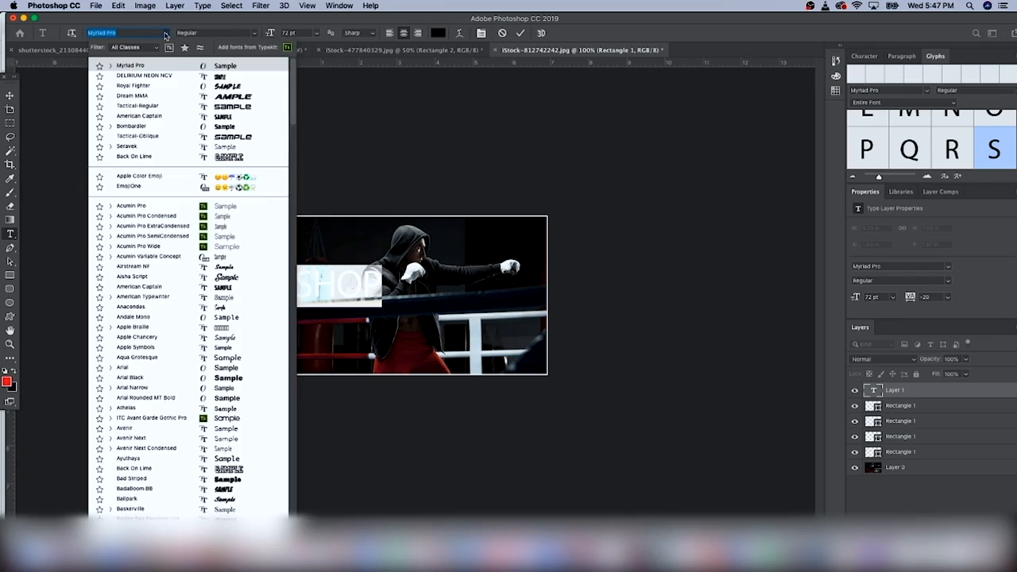
{"action": "left_click", "coordinate": [171, 76]}
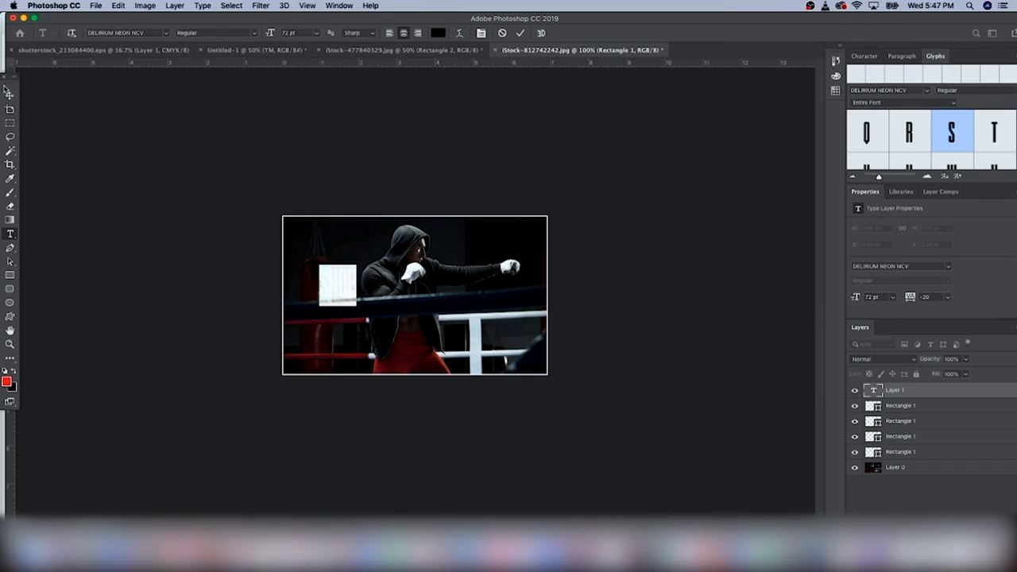
{"action": "left_click", "coordinate": [10, 94]}
{"action": "left_click", "coordinate": [11, 234]}
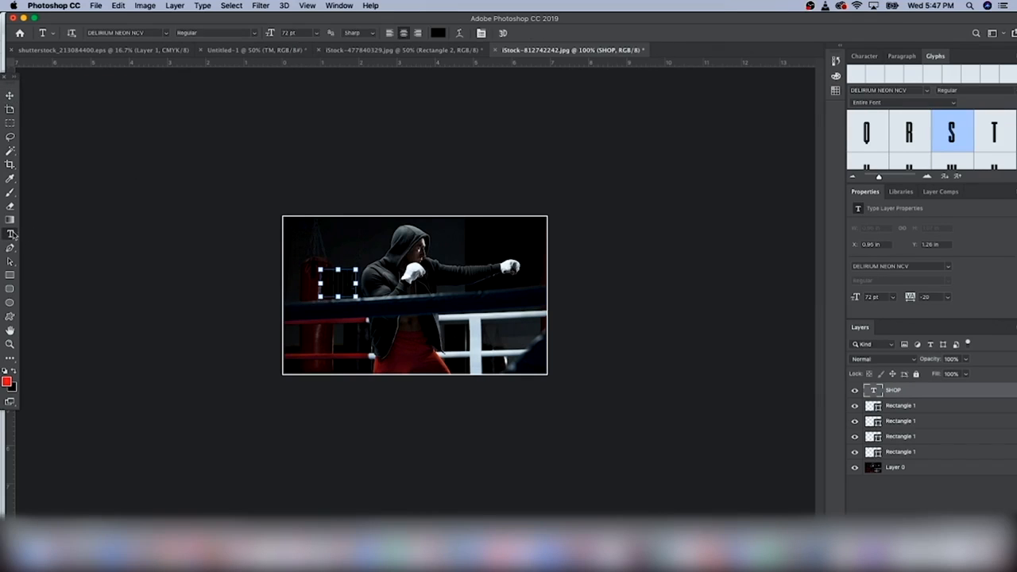
Add a TOPS text line just beneath SHOP
{"action": "left_click", "coordinate": [347, 335]}
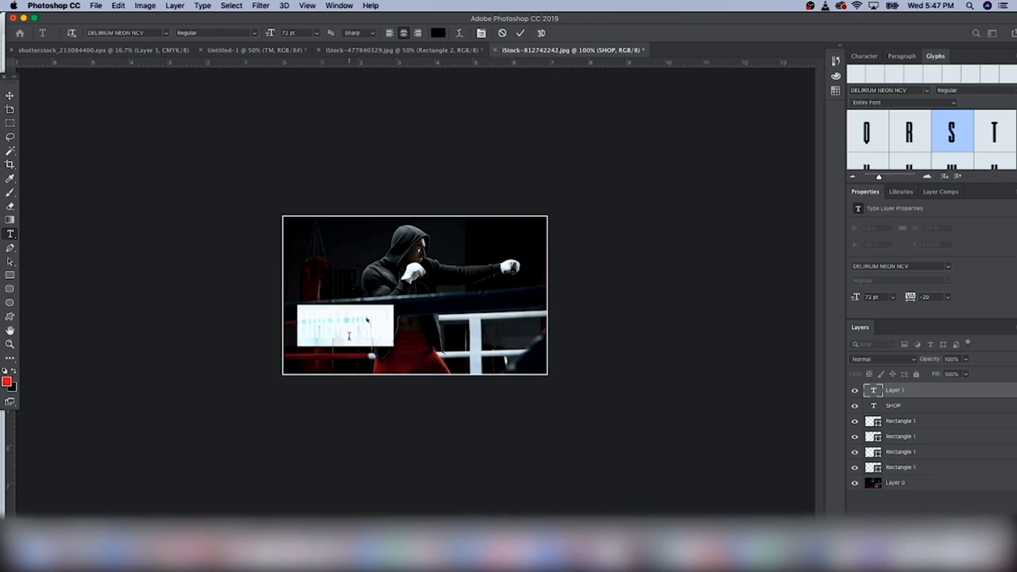
{"action": "key", "text": "BackSpace"}
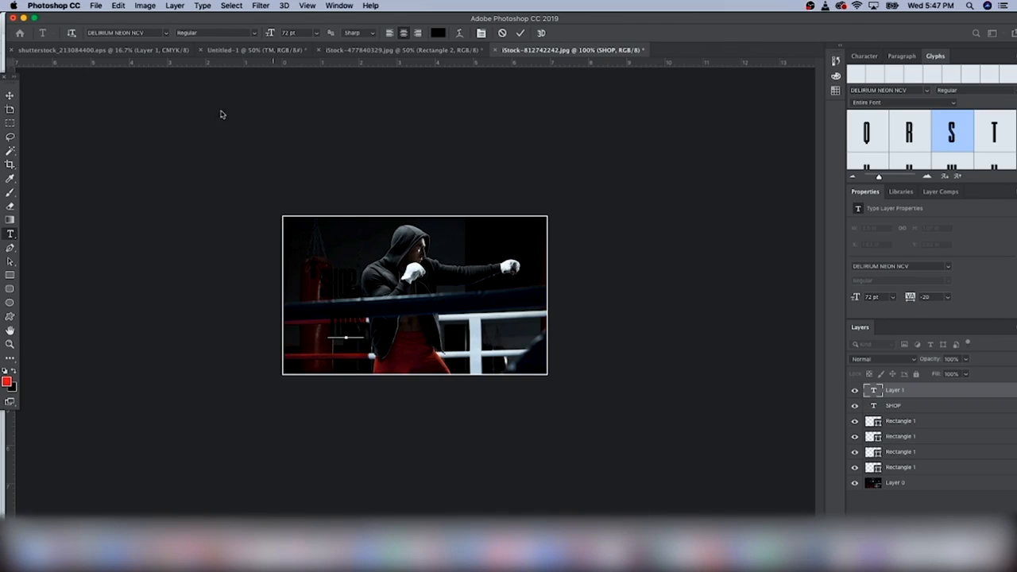
{"action": "left_click", "coordinate": [10, 95]}
{"action": "left_click_drag", "start_coordinate": [349, 325], "coordinate": [340, 320]}
Move SHOP and TOPS together to the photo's lower-left corner
{"action": "left_click", "coordinate": [893, 406], "text": "shift"}
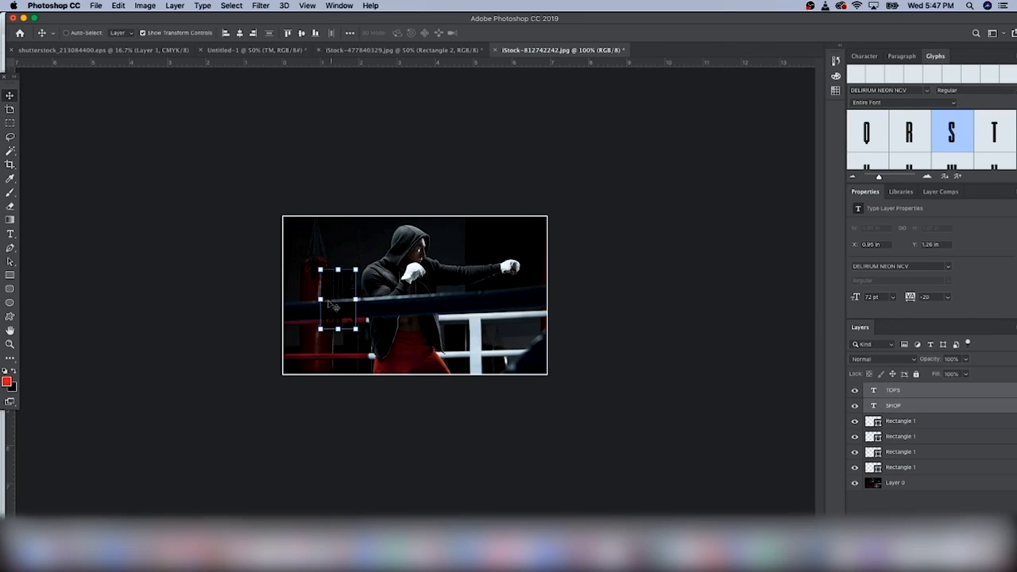
{"action": "left_click_drag", "start_coordinate": [343, 291], "coordinate": [315, 323]}
{"action": "key", "text": "Down"}
{"action": "key", "text": "Down"}
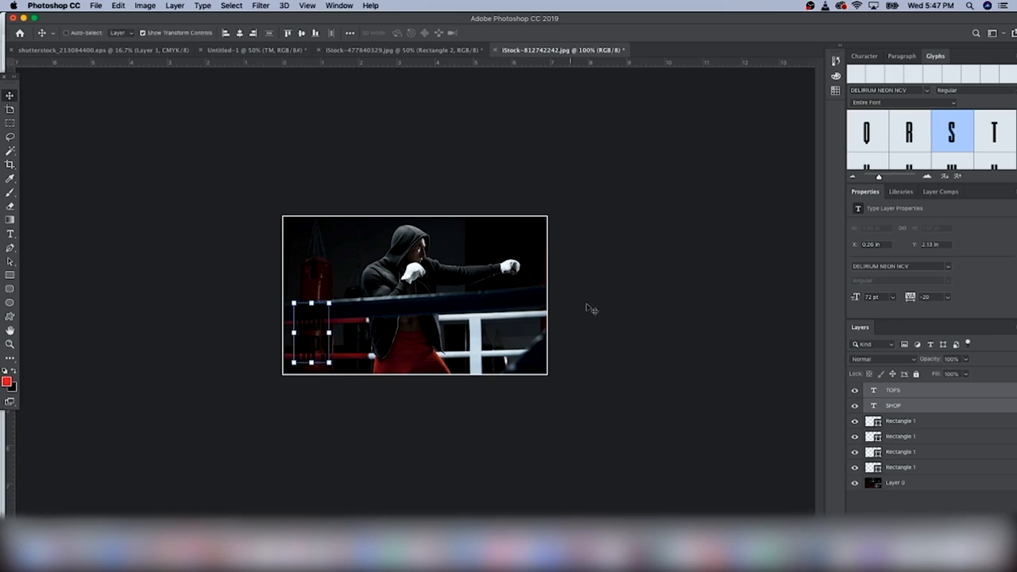
{"action": "left_click", "coordinate": [901, 408], "text": "super"}
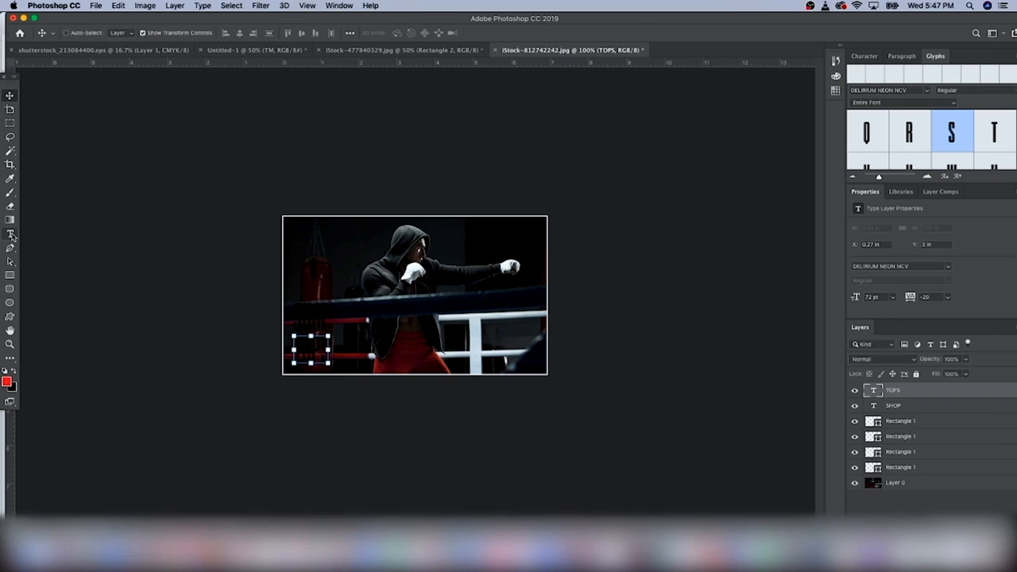
{"action": "left_click", "coordinate": [10, 234]}
{"action": "double_click", "coordinate": [315, 350]}
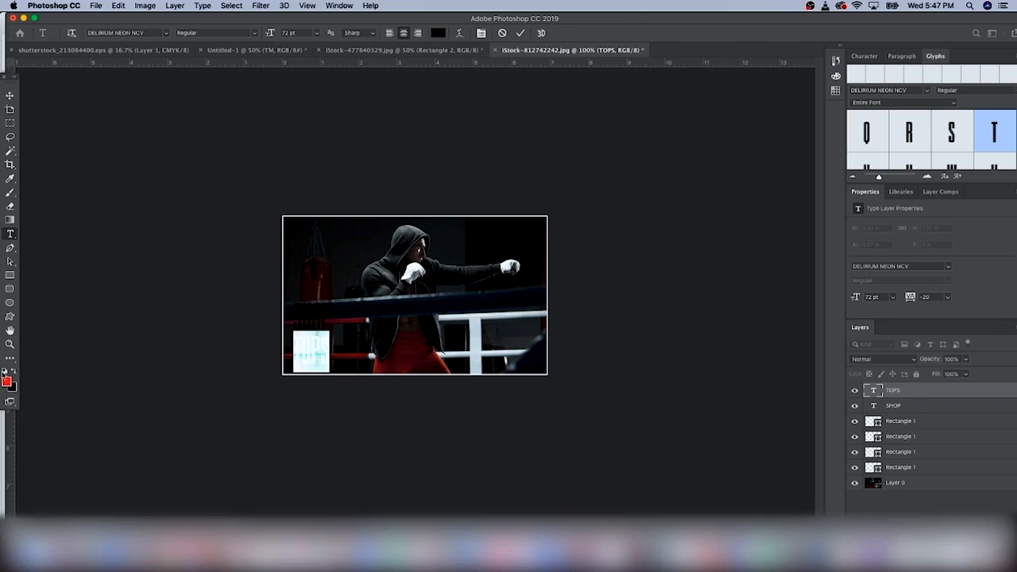
Colour the TOPS text and then the SHOP text red, #ed1c24
{"action": "left_click", "coordinate": [6, 382]}
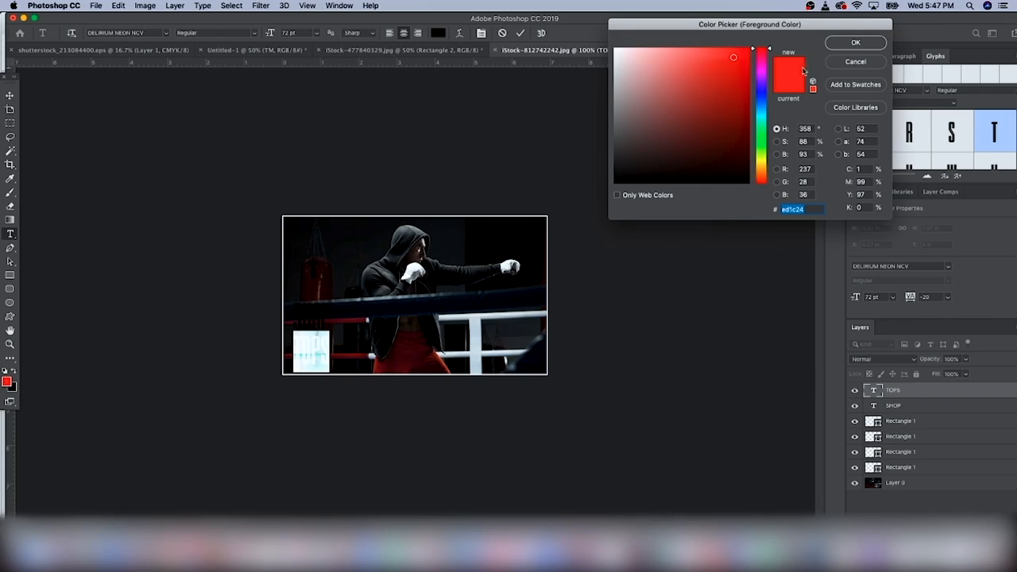
{"action": "left_click", "coordinate": [842, 46]}
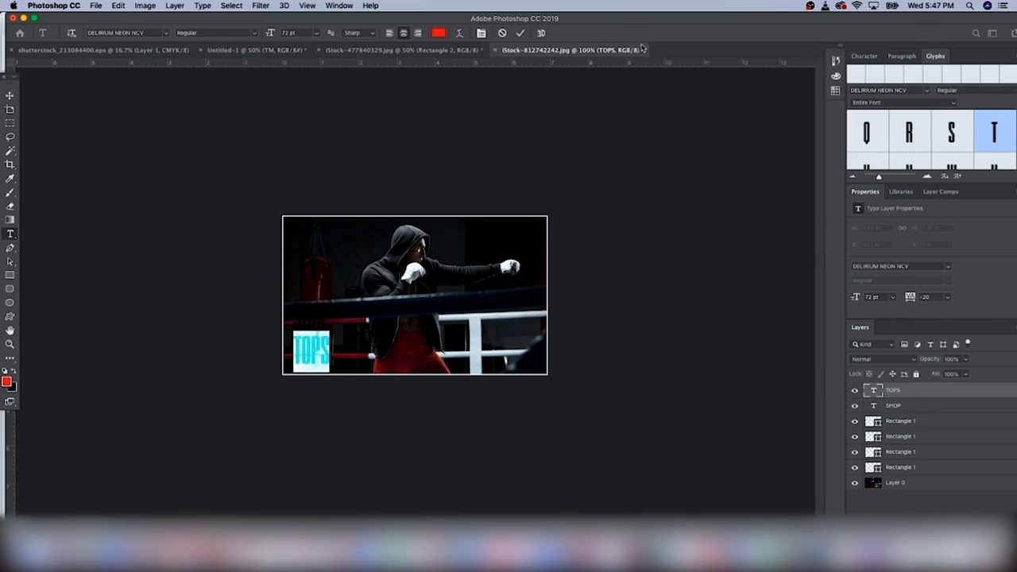
{"action": "left_click", "coordinate": [421, 186]}
{"action": "double_click", "coordinate": [298, 332]}
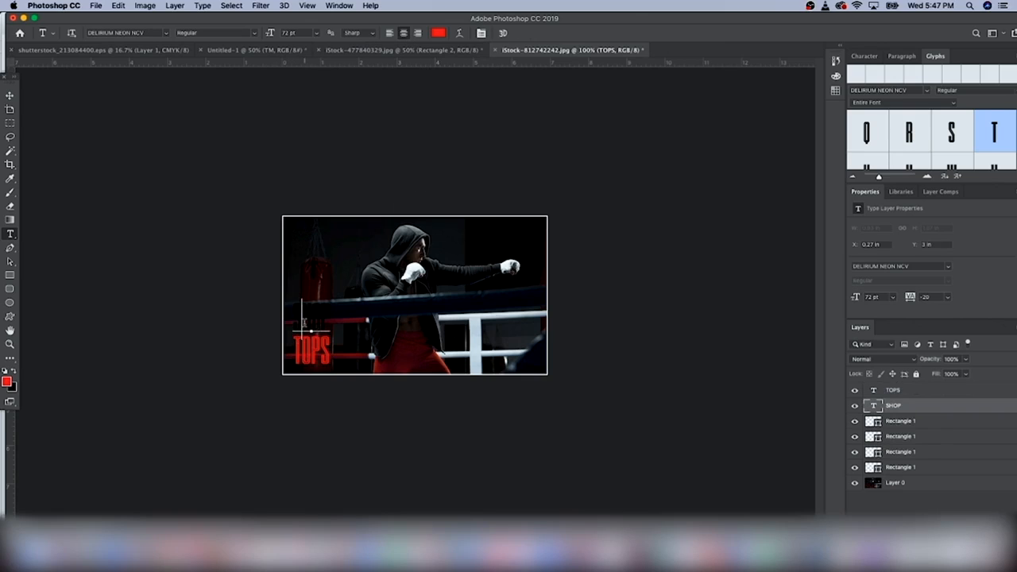
{"action": "left_click", "coordinate": [439, 33]}
{"action": "type", "text": "ed1c24"}
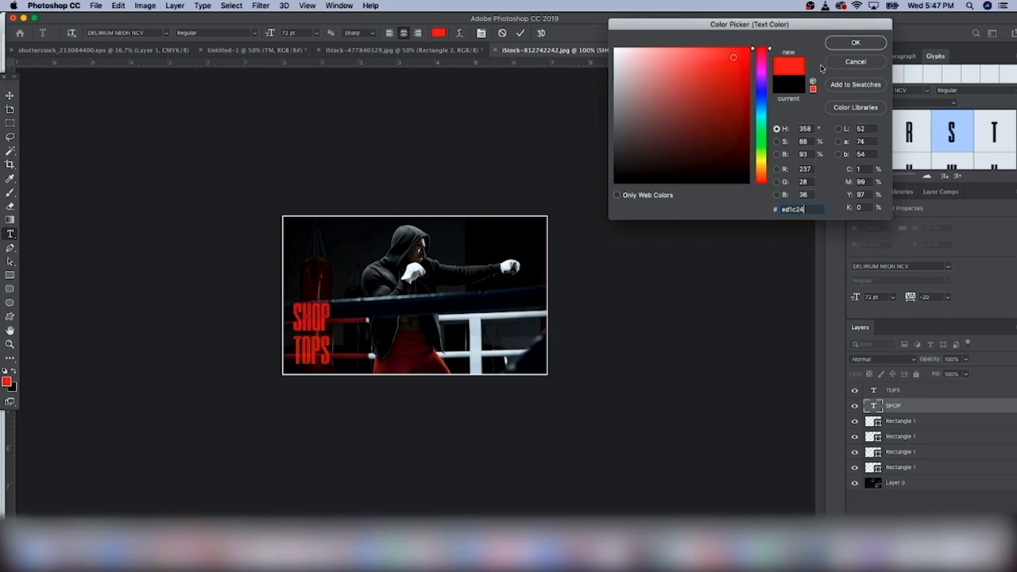
{"action": "left_click", "coordinate": [855, 42]}
{"action": "left_click", "coordinate": [549, 180]}
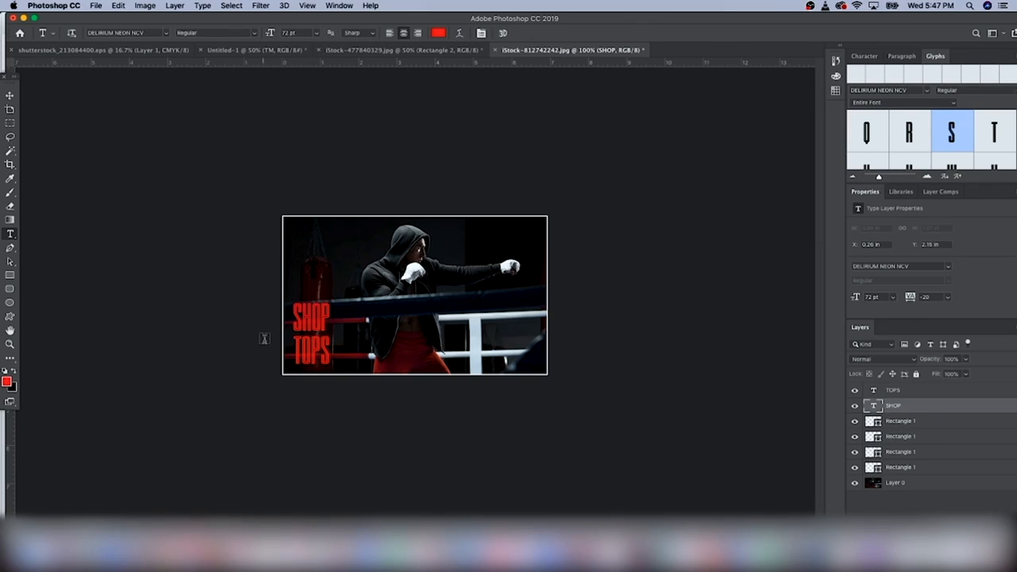
{"action": "left_click", "coordinate": [896, 391]}
{"action": "left_click", "coordinate": [10, 95]}
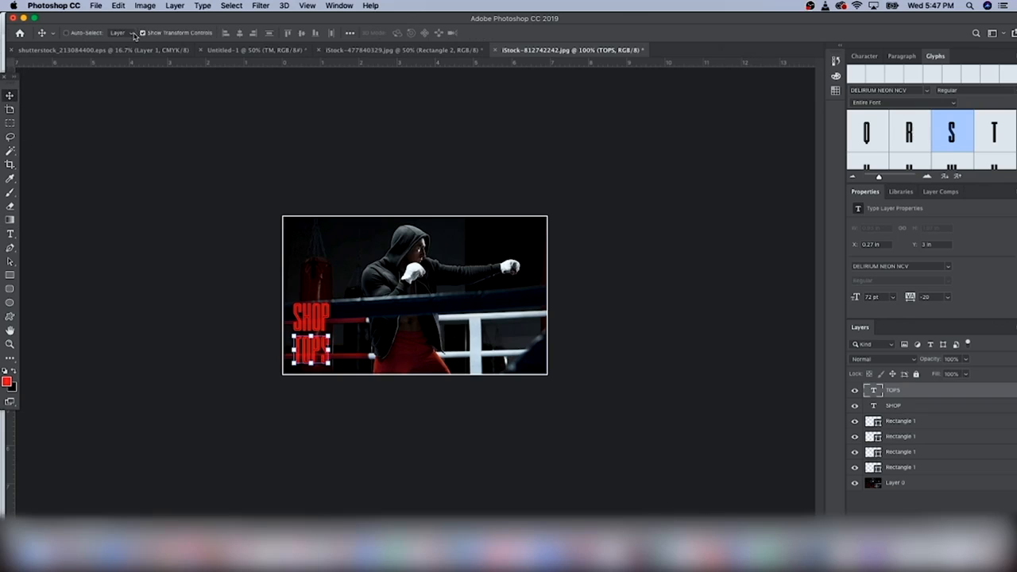
{"action": "left_click", "coordinate": [10, 233]}
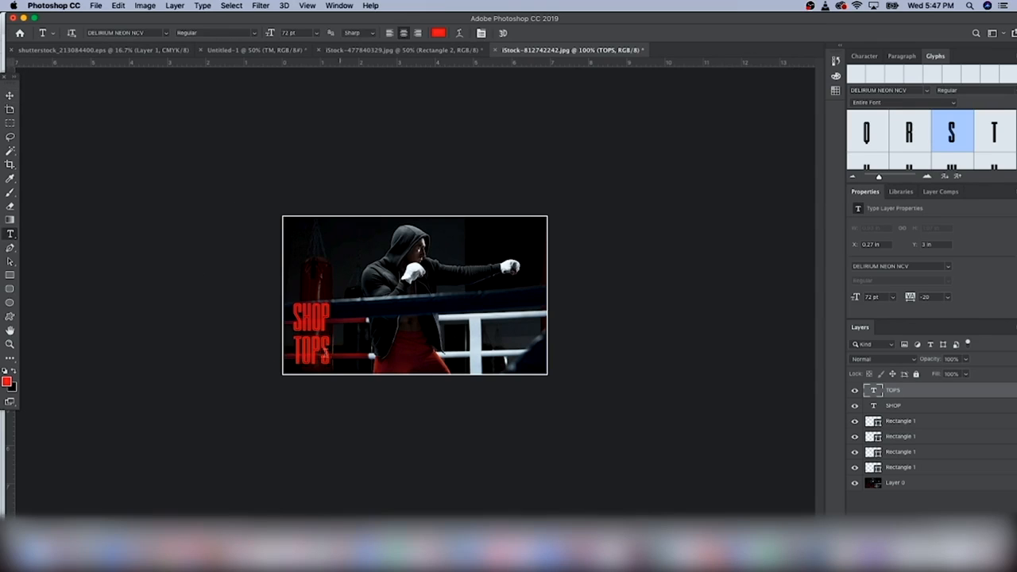
Change TOPS to the Royal Fighter font and shift it slightly right
{"action": "double_click", "coordinate": [322, 349]}
{"action": "left_click", "coordinate": [168, 35]}
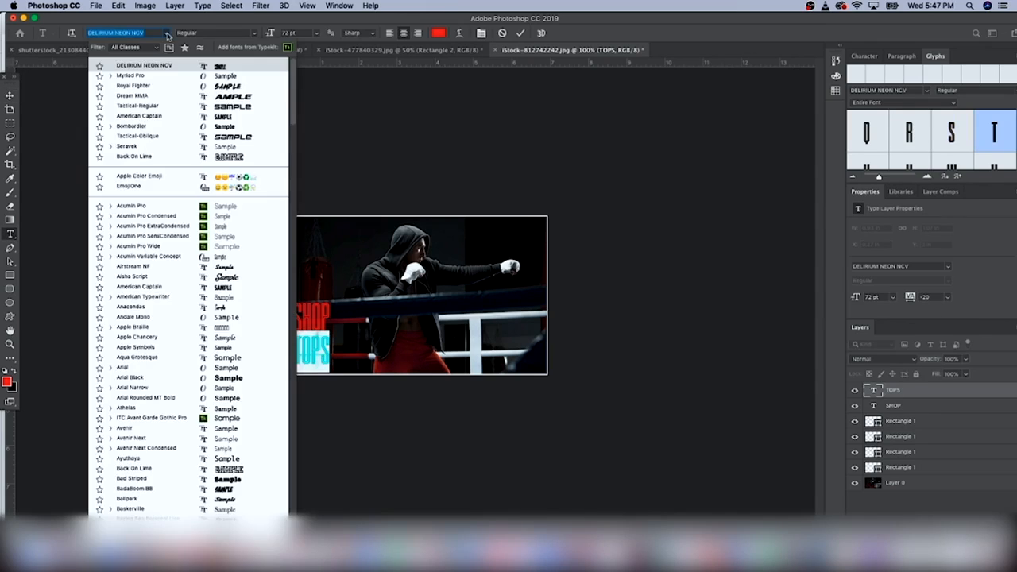
{"action": "left_click", "coordinate": [174, 86]}
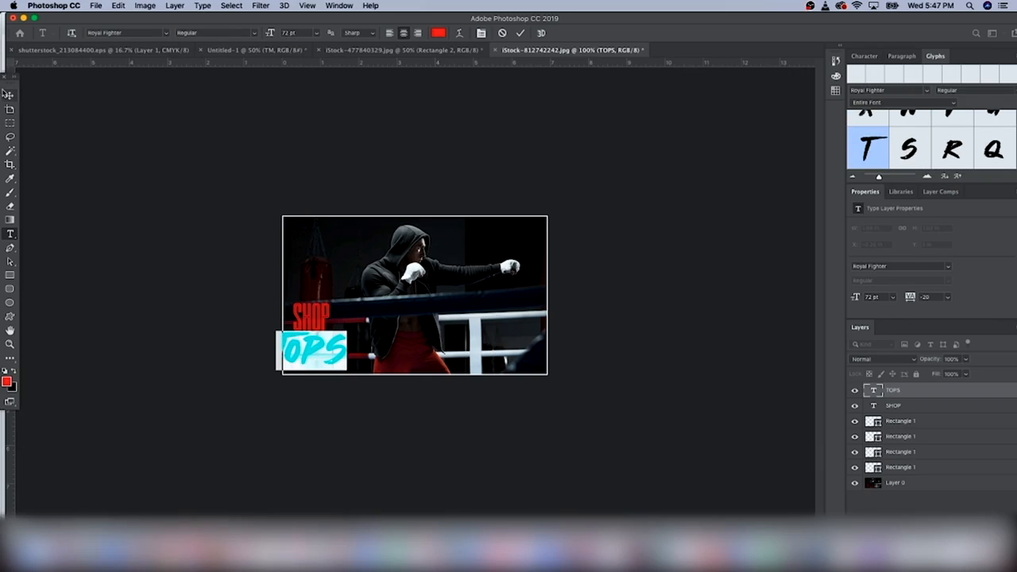
{"action": "left_click", "coordinate": [10, 95]}
{"action": "left_click_drag", "start_coordinate": [315, 356], "coordinate": [331, 355]}
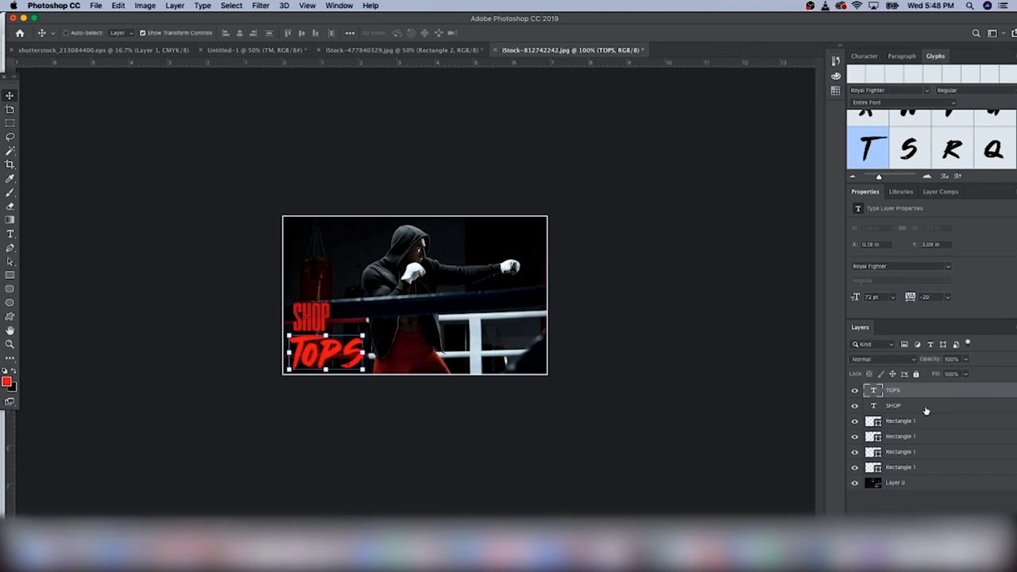
Scale SHOP and TOPS up together to about 96.85 pt
{"action": "left_click", "coordinate": [926, 406], "text": "shift"}
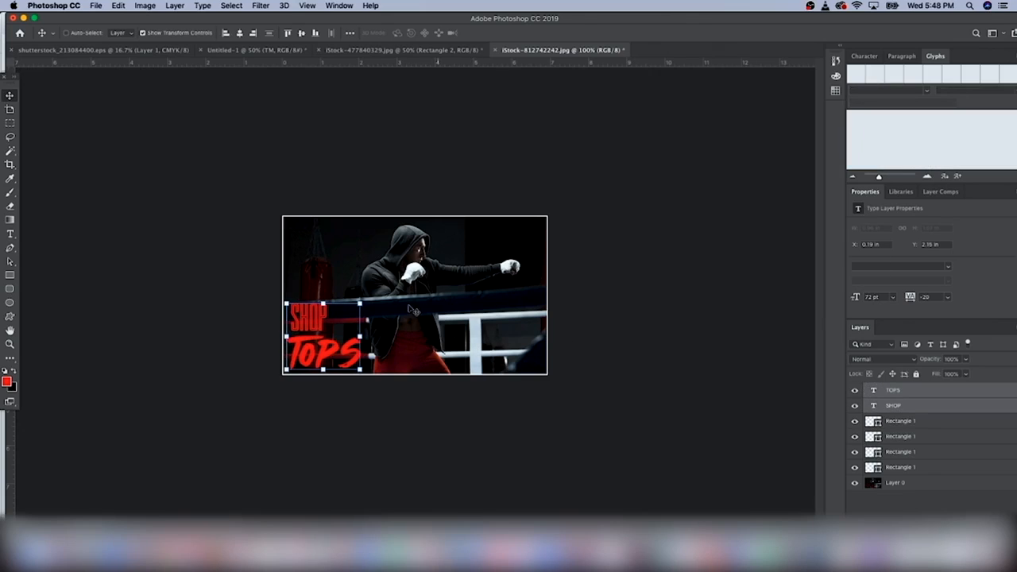
{"action": "key", "text": "ctrl+t"}
{"action": "left_click_drag", "start_coordinate": [360, 303], "coordinate": [386, 279]}
{"action": "key", "text": "Return"}
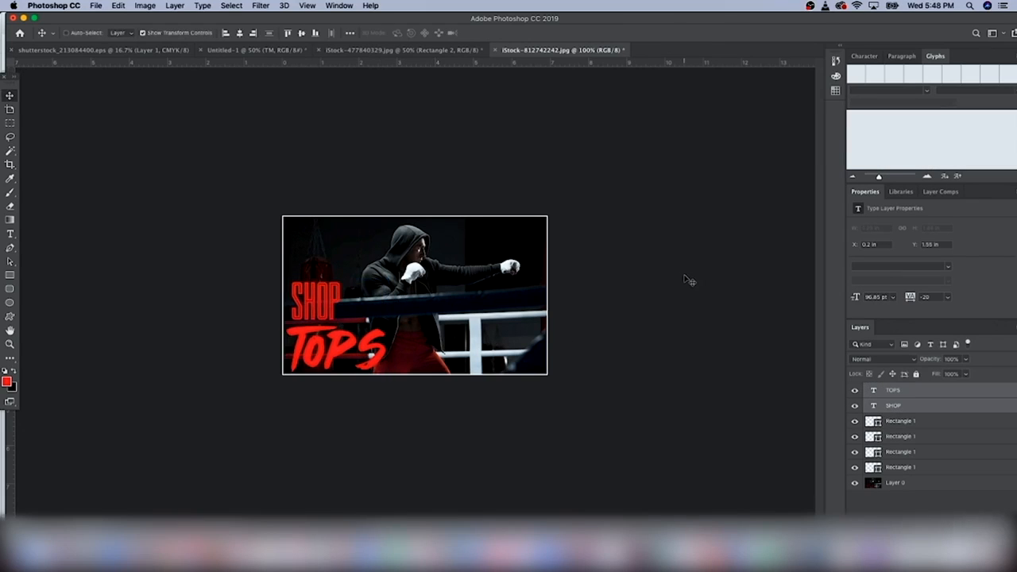
{"action": "left_click", "coordinate": [881, 406]}
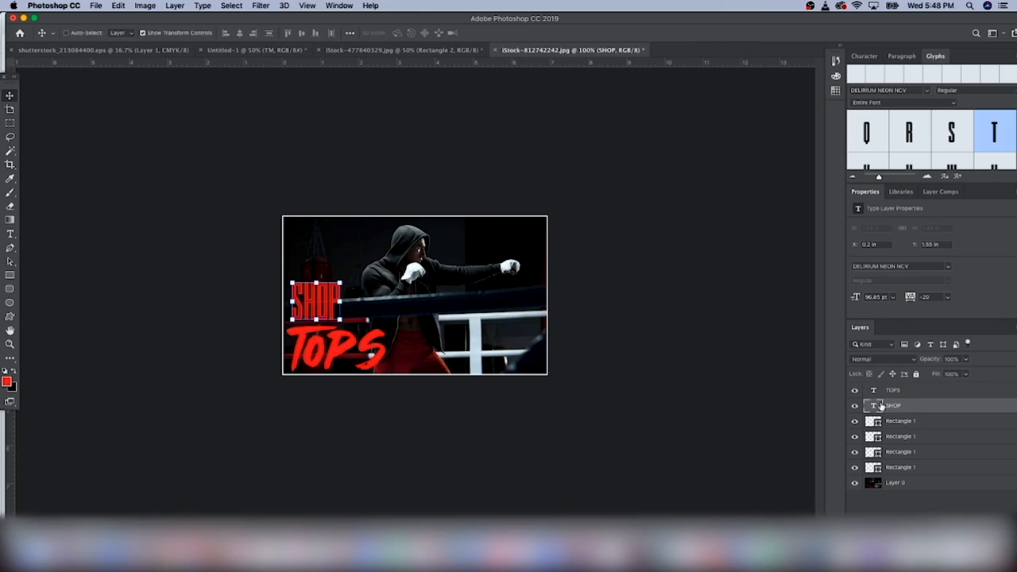
Add a default drop shadow to SHOP and a 44% spread drop shadow to TOPS
{"action": "left_click", "coordinate": [874, 521]}
{"action": "left_click", "coordinate": [896, 506]}
{"action": "left_click", "coordinate": [913, 70]}
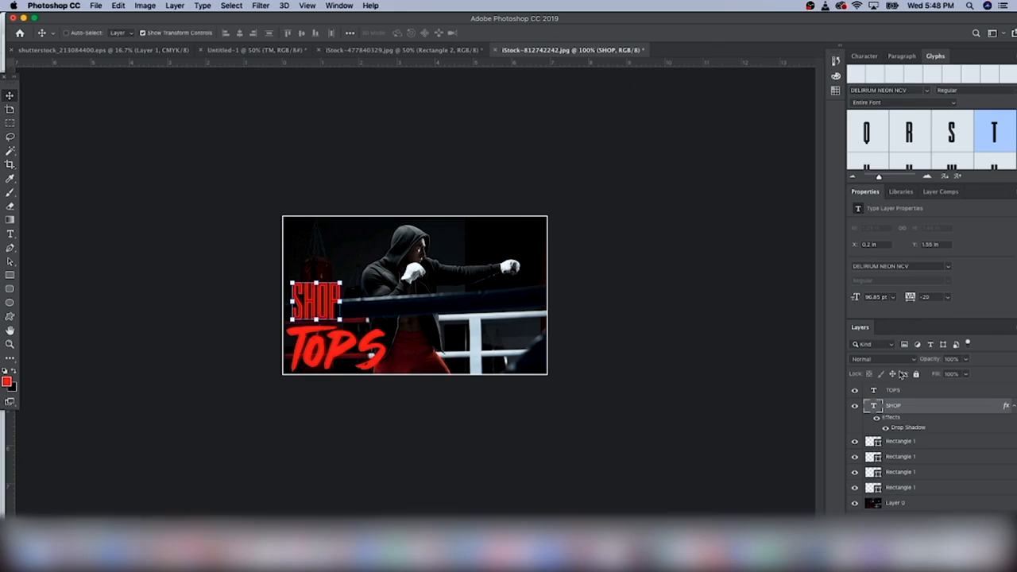
{"action": "left_click", "coordinate": [894, 391]}
{"action": "left_click", "coordinate": [928, 521]}
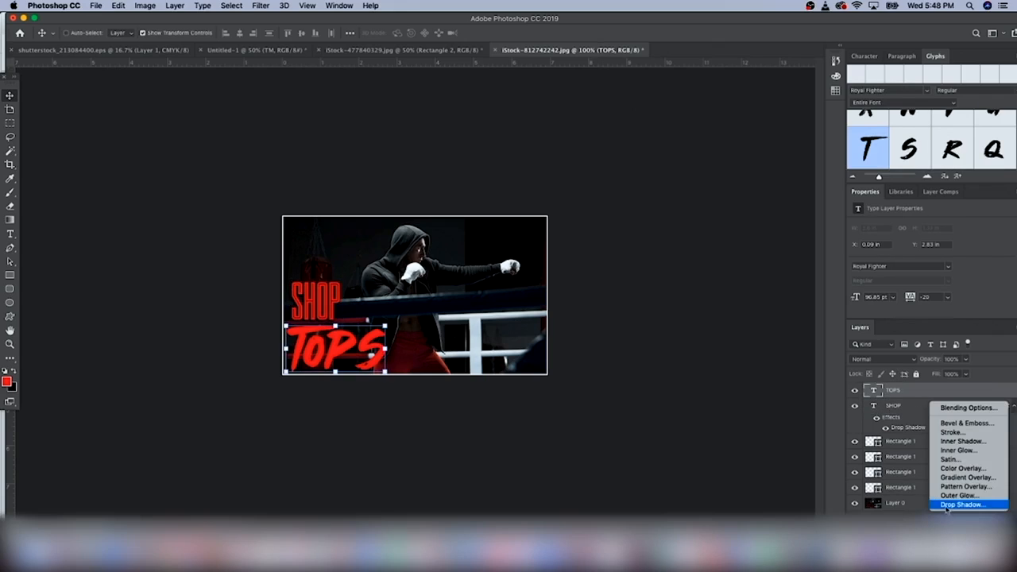
{"action": "left_click", "coordinate": [949, 504]}
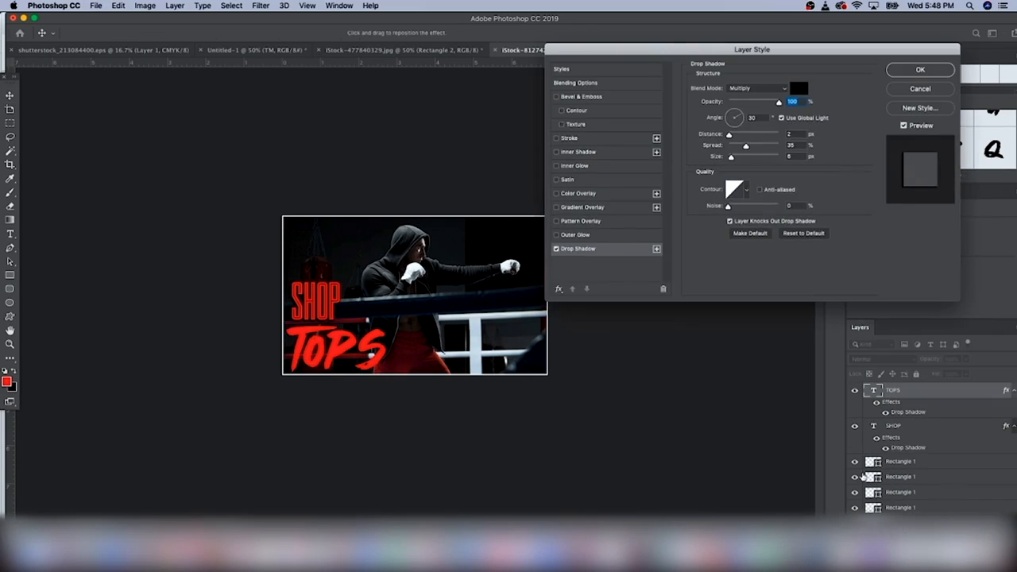
{"action": "left_click_drag", "start_coordinate": [745, 146], "coordinate": [751, 148]}
{"action": "left_click", "coordinate": [919, 70]}
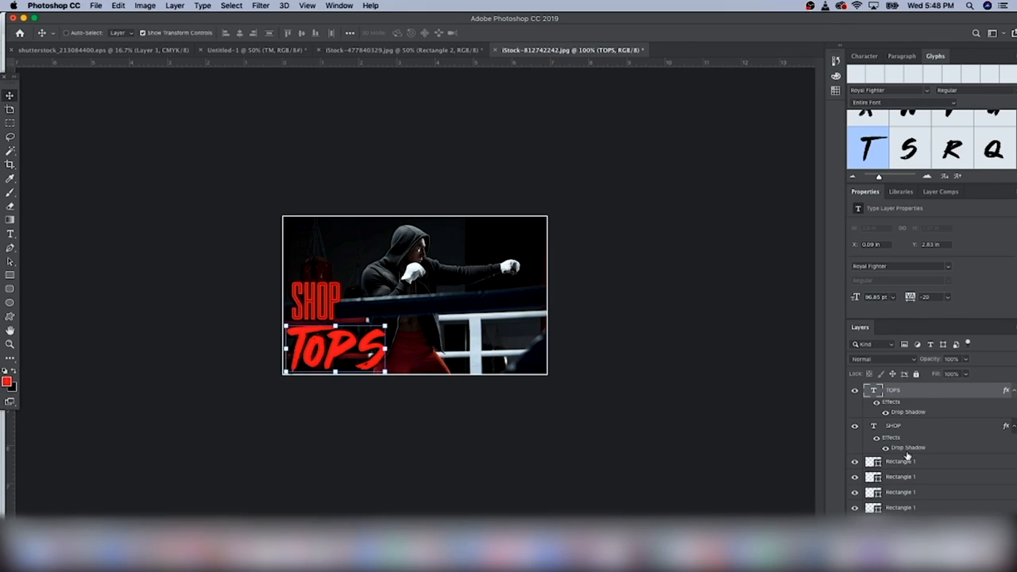
{"action": "scroll", "coordinate": [906, 469], "scroll_direction": "down", "scroll_amount": 1}
Draw a black rectangle and place it beneath the boxer photo layer
{"action": "left_click", "coordinate": [912, 512]}
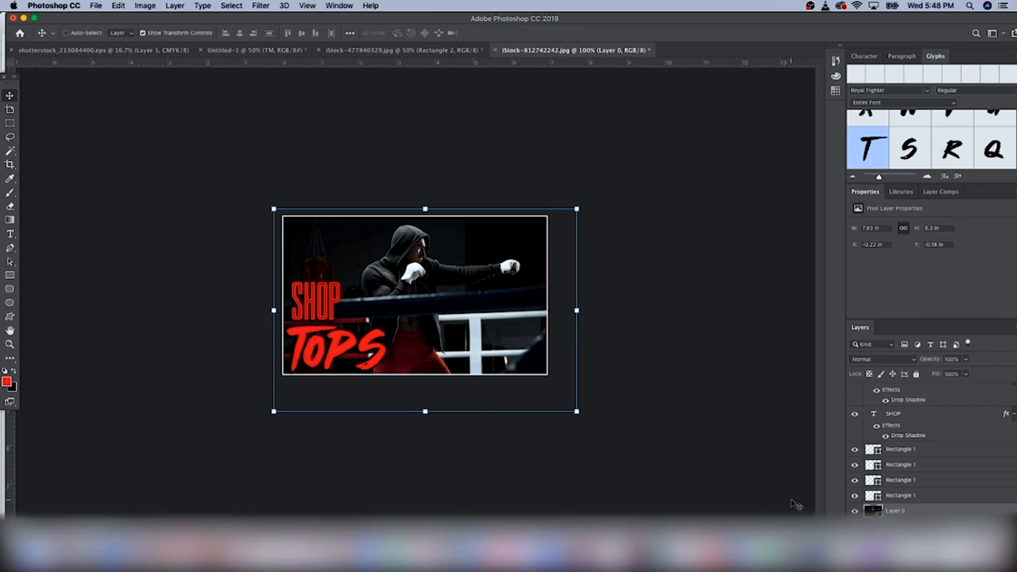
{"action": "left_click", "coordinate": [7, 382]}
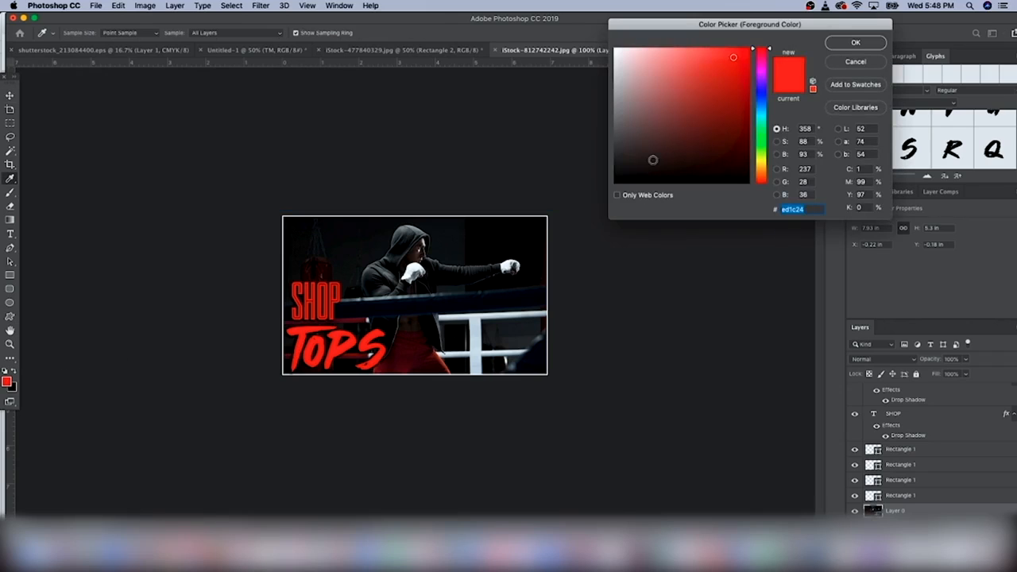
{"action": "left_click_drag", "start_coordinate": [653, 160], "coordinate": [580, 212]}
{"action": "left_click", "coordinate": [866, 42]}
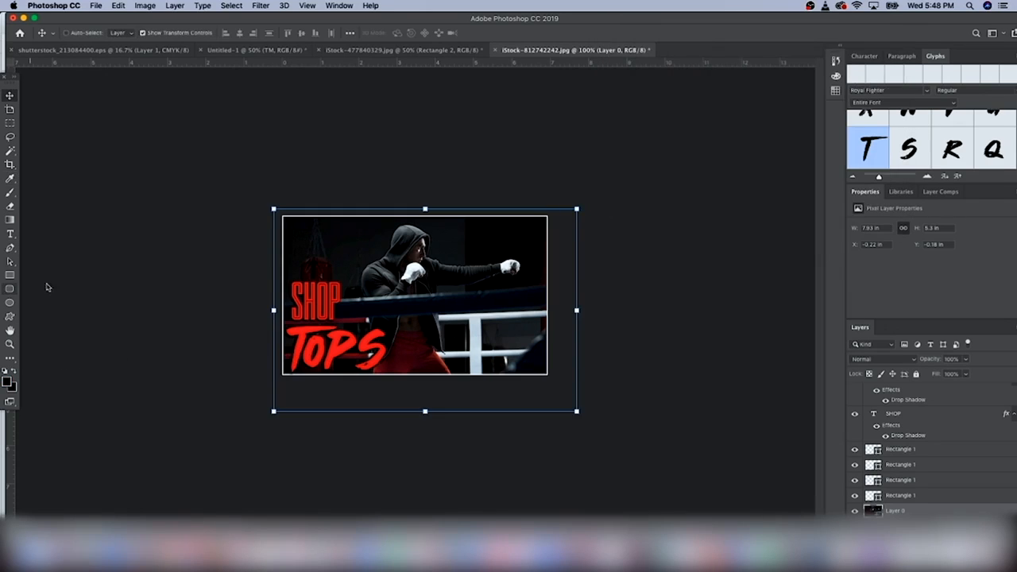
{"action": "left_click", "coordinate": [10, 274]}
{"action": "left_click_drag", "start_coordinate": [240, 183], "coordinate": [638, 427]}
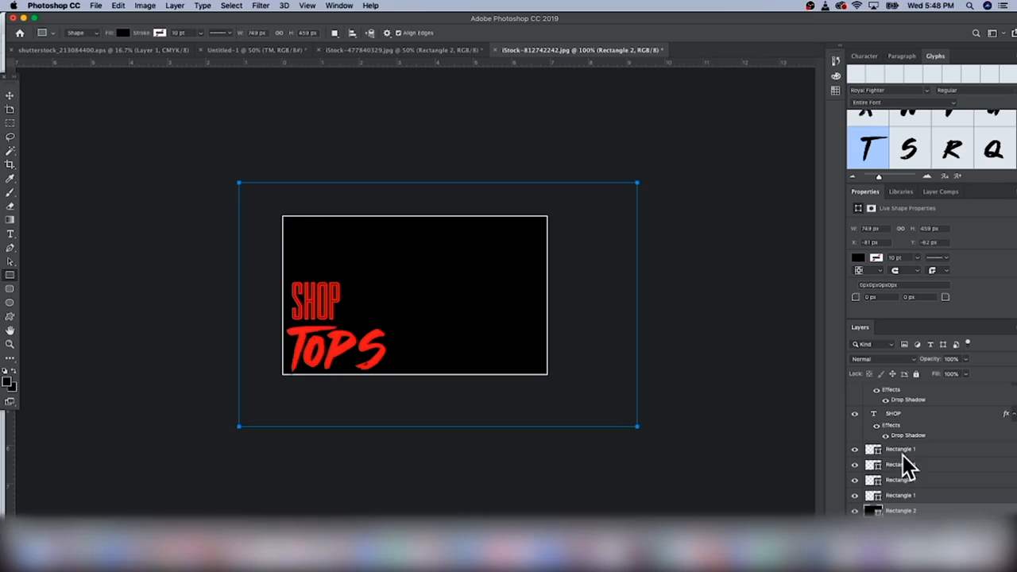
{"action": "scroll", "coordinate": [900, 480], "scroll_direction": "down", "scroll_amount": 1}
{"action": "left_click_drag", "start_coordinate": [899, 496], "coordinate": [898, 516]}
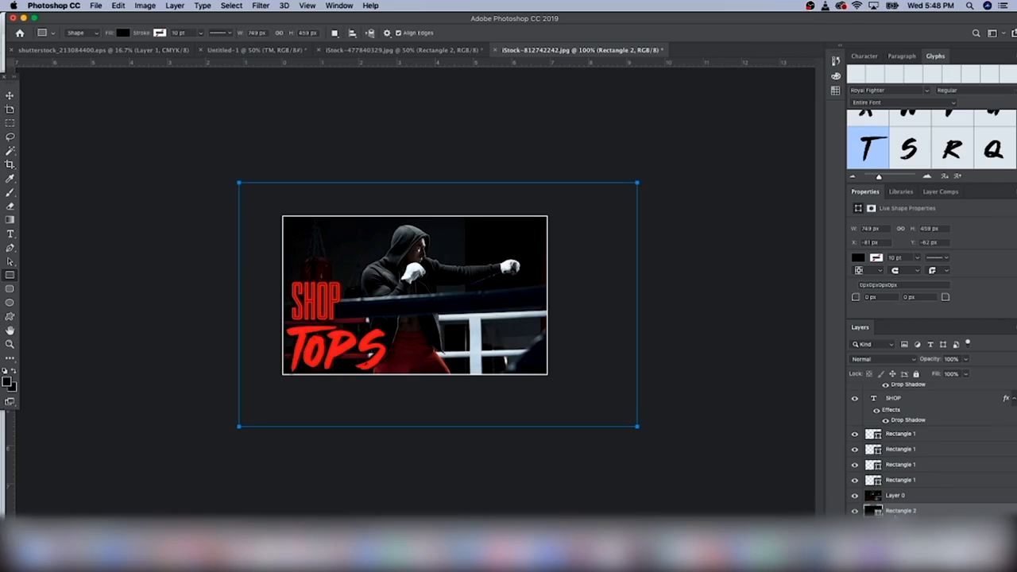
Mask the photo with a gradient so its lower-left corner fades into the black
{"action": "left_click", "coordinate": [898, 495]}
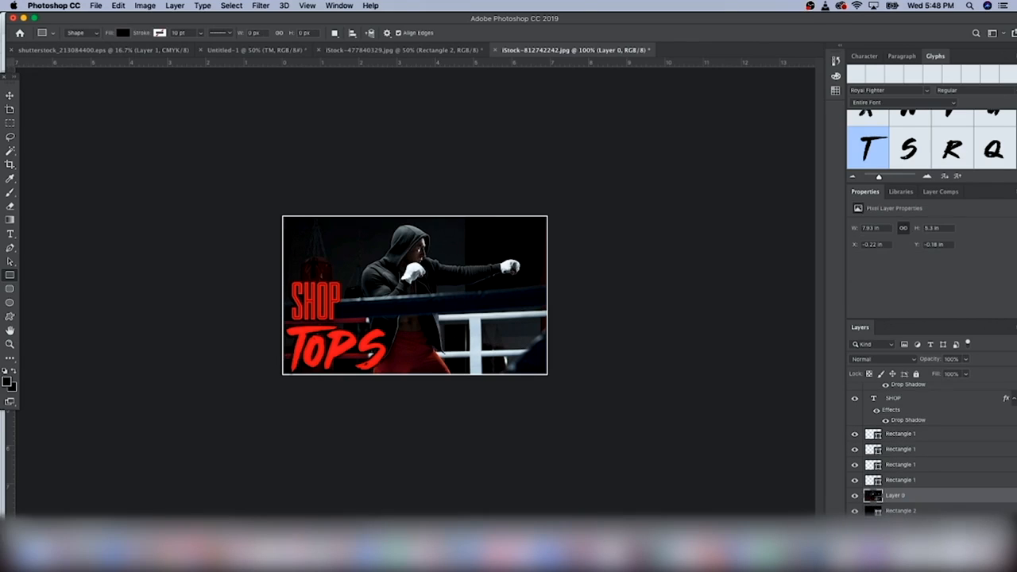
{"action": "left_click", "coordinate": [920, 525]}
{"action": "left_click", "coordinate": [11, 220]}
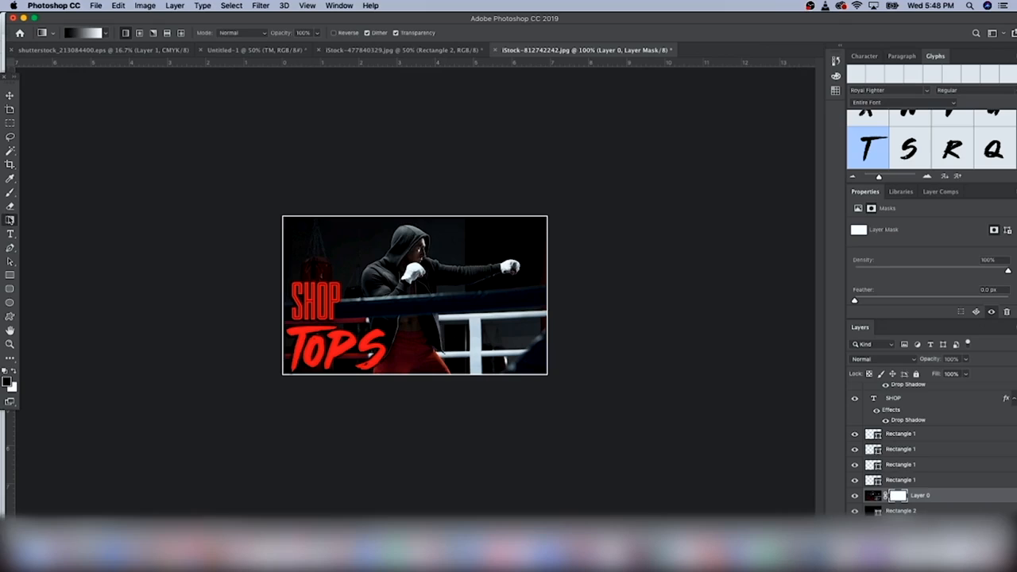
{"action": "left_click_drag", "start_coordinate": [310, 349], "coordinate": [373, 306]}
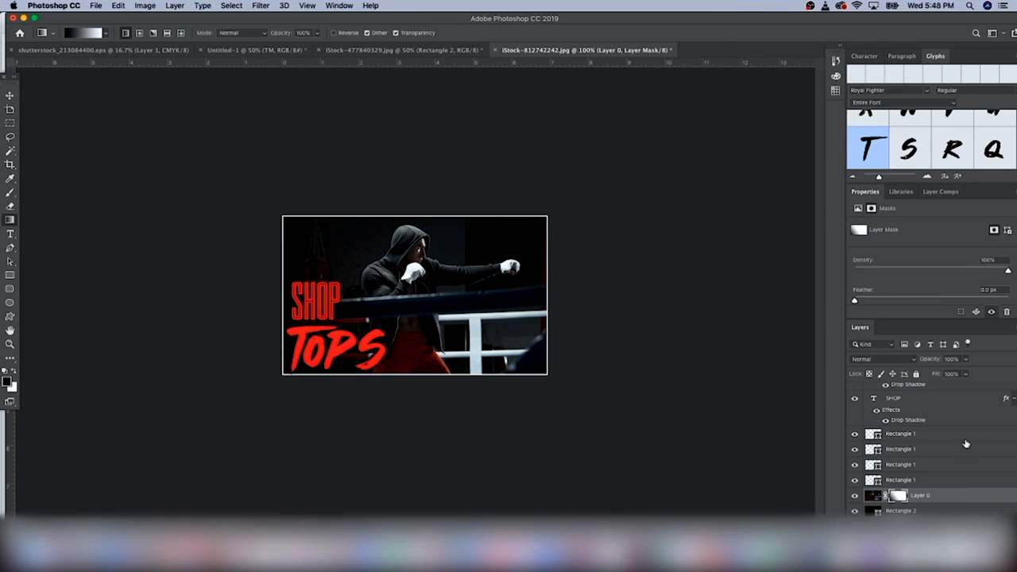
Nudge the SHOP and TOPS titles slightly to the right
{"action": "scroll", "coordinate": [922, 402], "scroll_direction": "up", "scroll_amount": 2}
{"action": "left_click", "coordinate": [912, 397]}
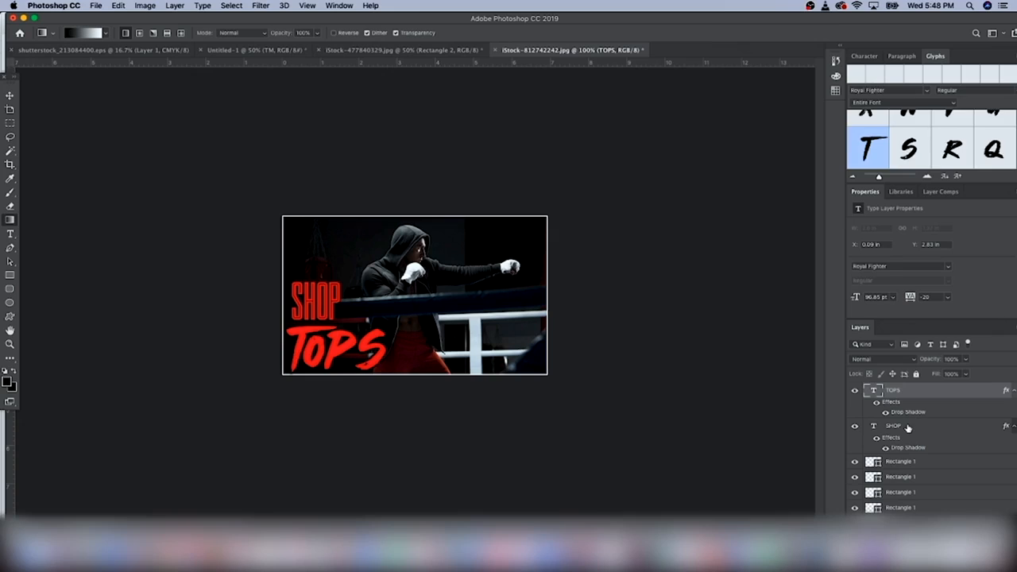
{"action": "left_click", "coordinate": [909, 429], "text": "shift"}
{"action": "left_click", "coordinate": [10, 96]}
{"action": "key", "text": "Right"}
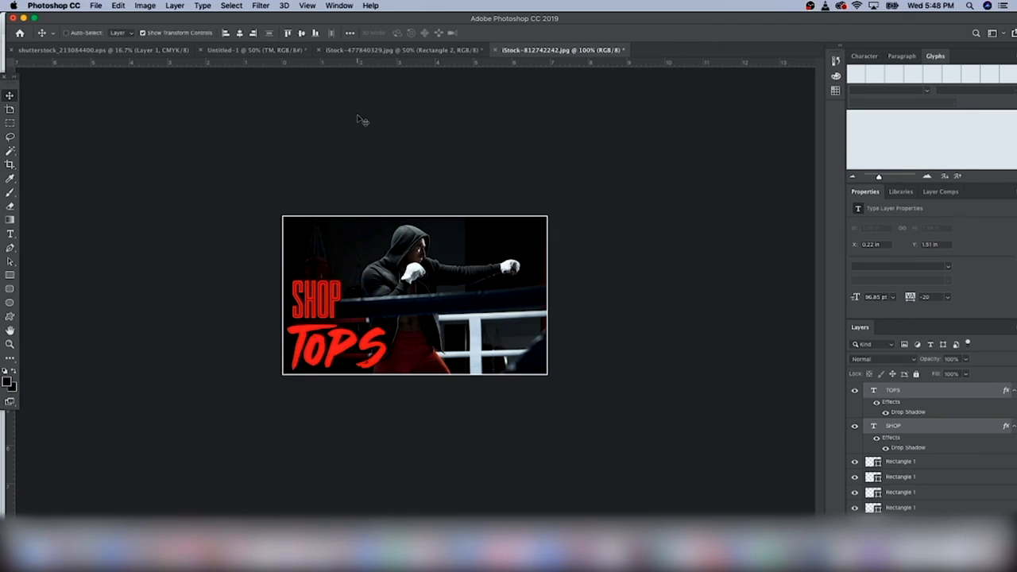
Save the banner as FightCartelTopCategory in PNG format
{"action": "left_click", "coordinate": [96, 6]}
{"action": "left_click", "coordinate": [149, 113]}
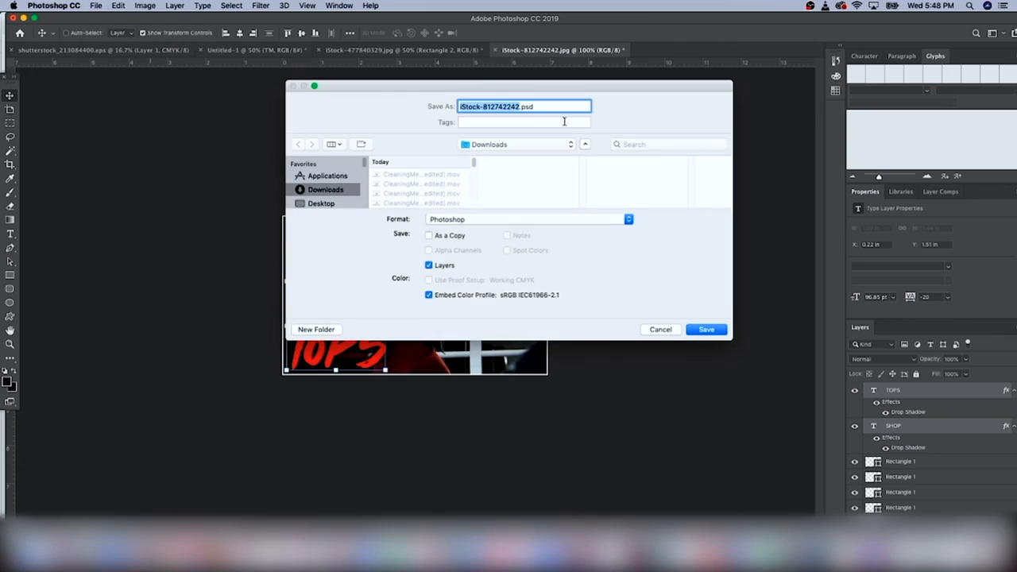
{"action": "type", "text": "Fight"}
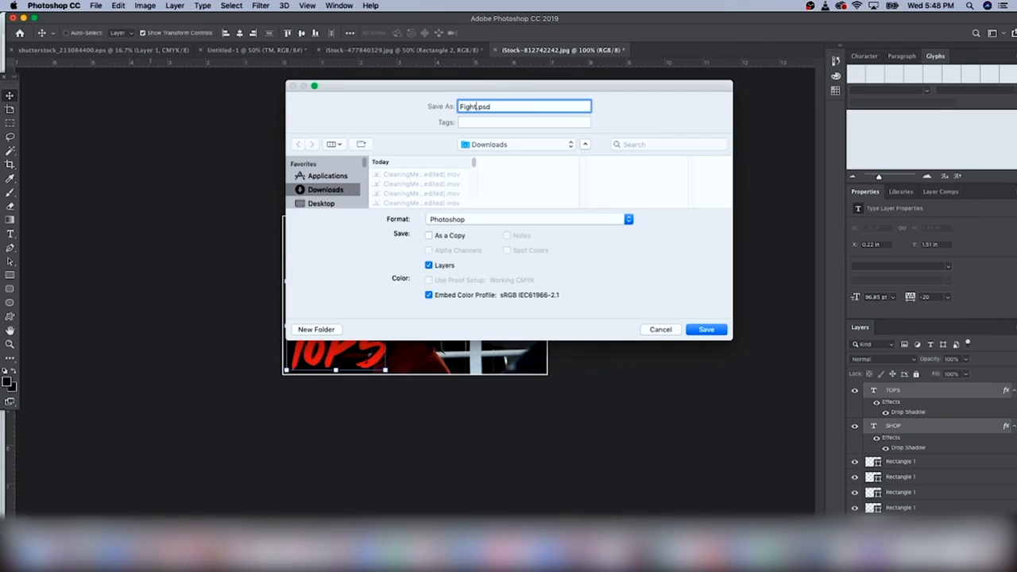
{"action": "type", "text": "CArte"}
{"action": "type", "text": "lTopCategory"}
{"action": "left_click", "coordinate": [612, 219]}
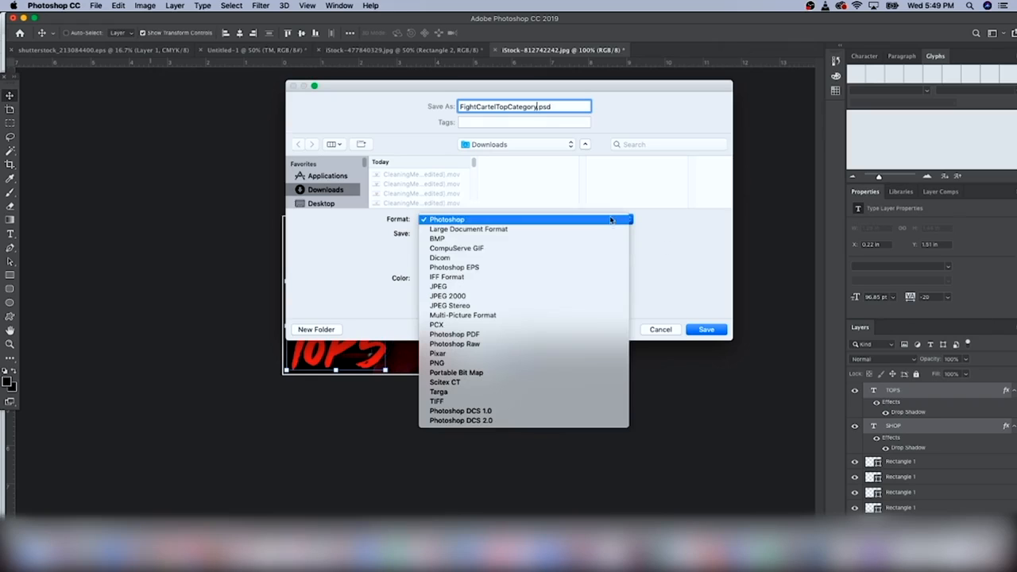
{"action": "left_click", "coordinate": [516, 360]}
{"action": "key", "text": "Return"}
{"action": "key", "text": "Return"}
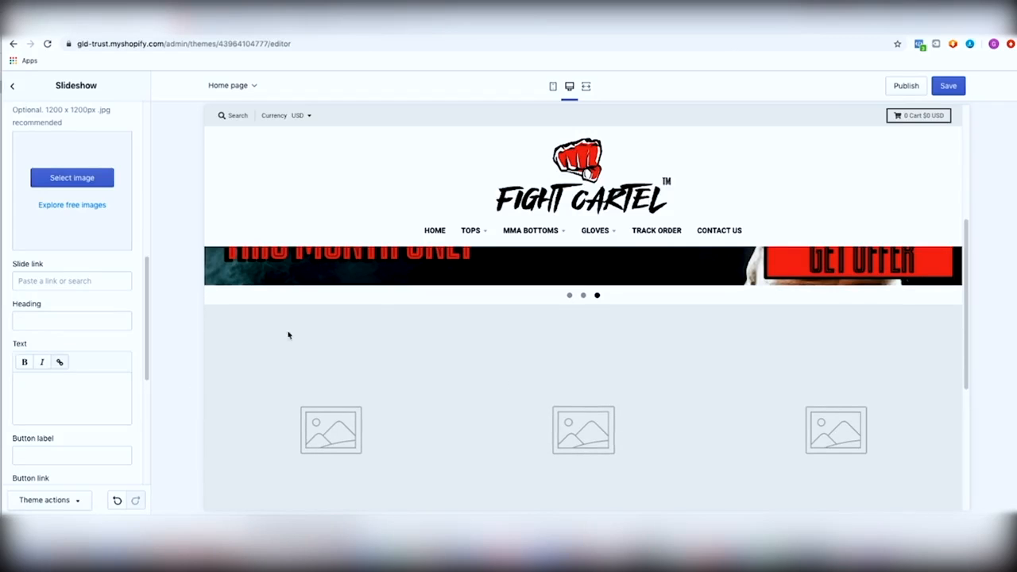
Open the homepage Gallery section and expand its first image block
{"action": "scroll", "coordinate": [34, 240], "scroll_direction": "down", "scroll_amount": 2}
{"action": "scroll", "coordinate": [49, 247], "scroll_direction": "up", "scroll_amount": 4}
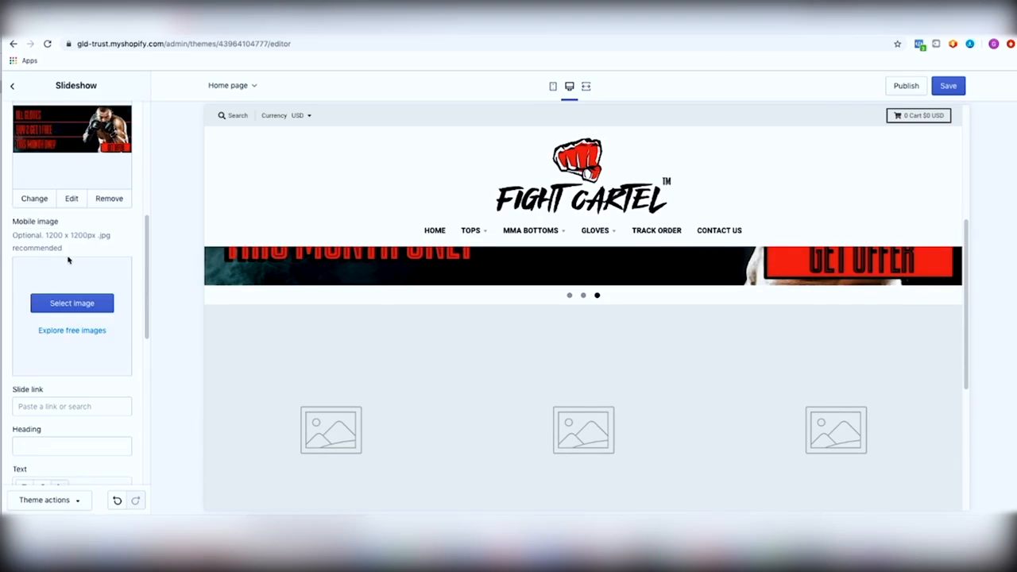
{"action": "scroll", "coordinate": [69, 254], "scroll_direction": "up", "scroll_amount": 3}
{"action": "left_click", "coordinate": [12, 87]}
{"action": "left_click", "coordinate": [80, 265]}
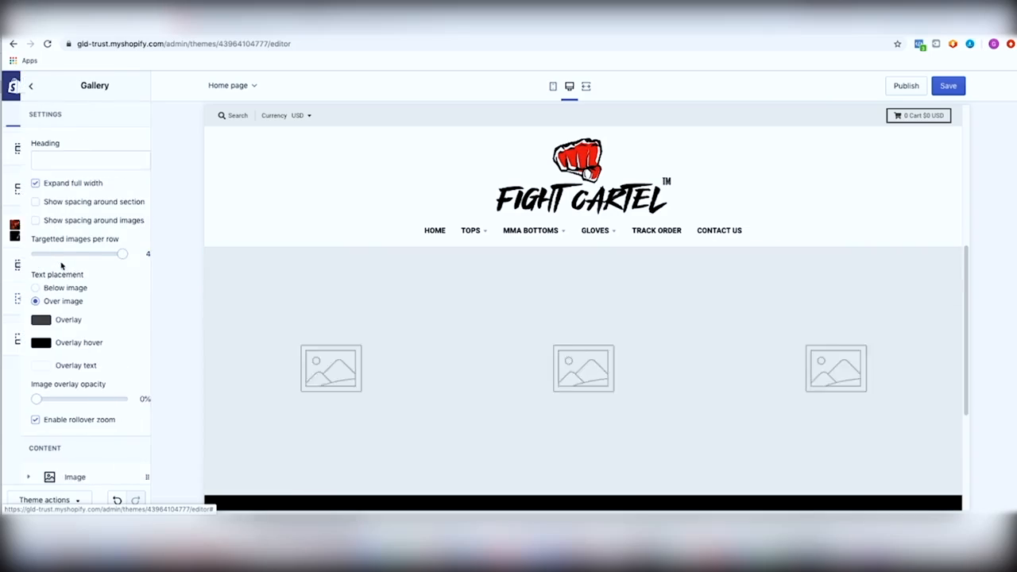
{"action": "scroll", "coordinate": [64, 278], "scroll_direction": "down", "scroll_amount": 3}
{"action": "left_click", "coordinate": [60, 323]}
Upload FightCartelTopCategory.png through the first tile's image picker
{"action": "left_click", "coordinate": [90, 401]}
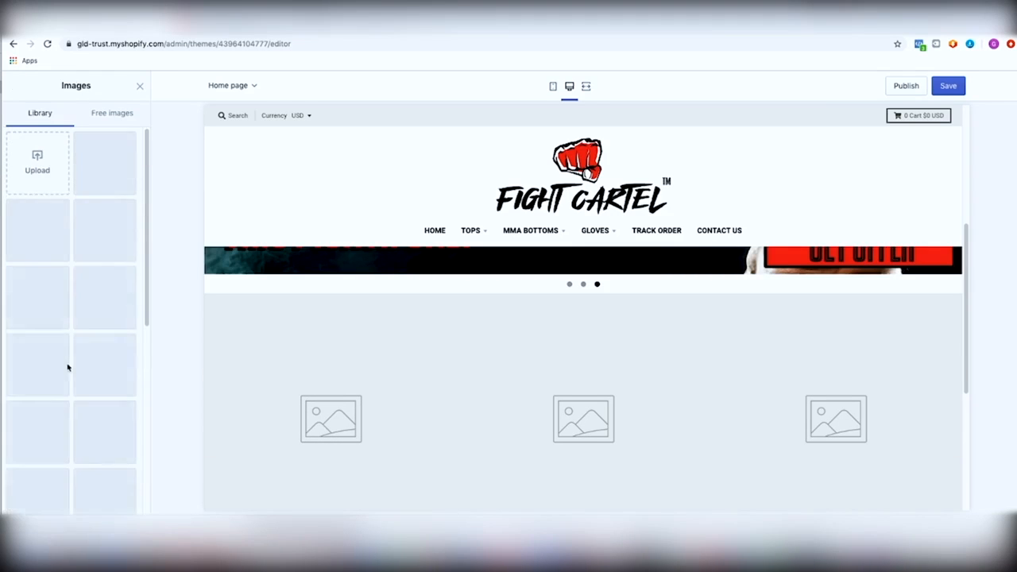
{"action": "left_click", "coordinate": [31, 163]}
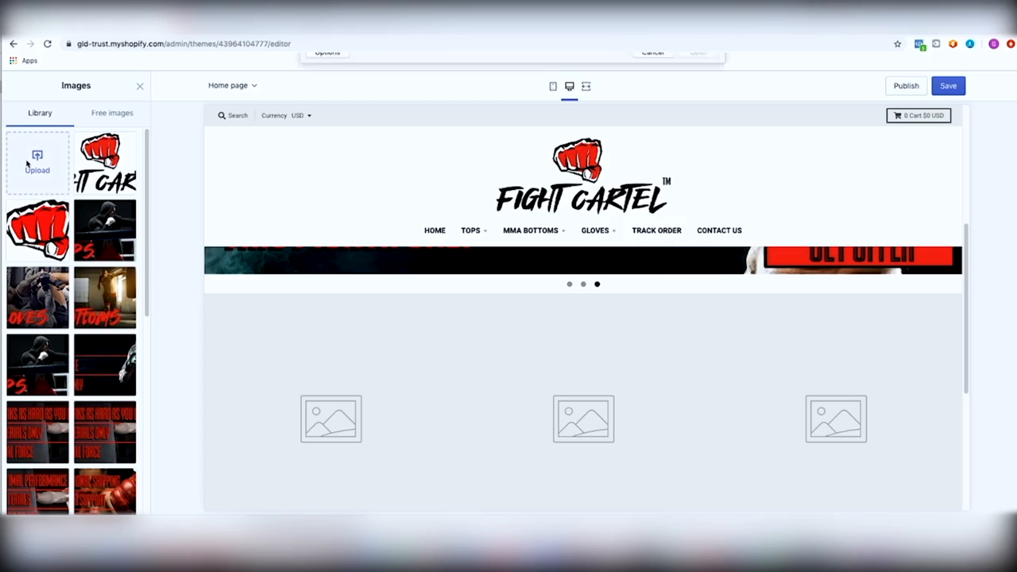
{"action": "double_click", "coordinate": [436, 93]}
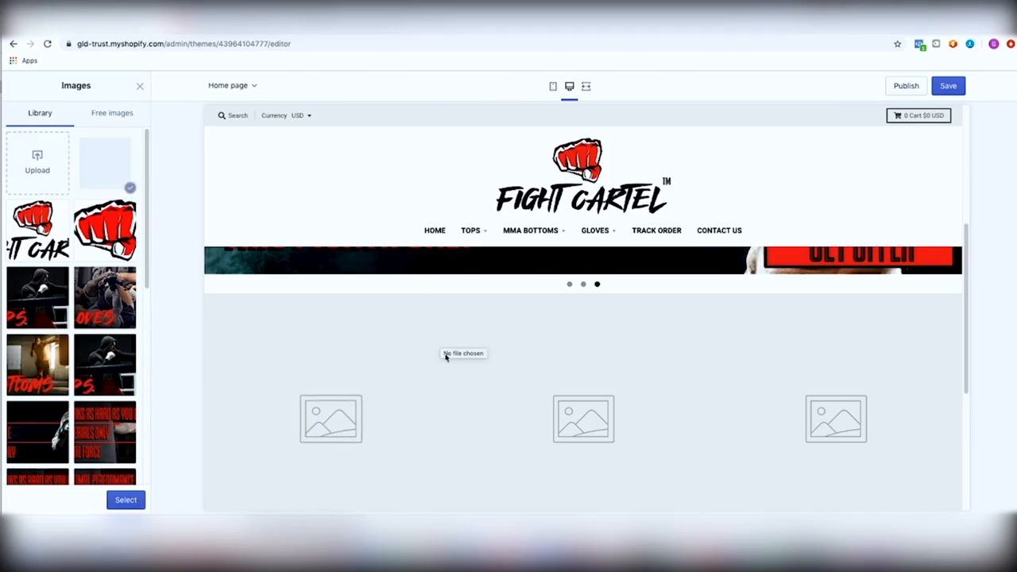
{"action": "scroll", "coordinate": [445, 353], "scroll_direction": "down", "scroll_amount": 2}
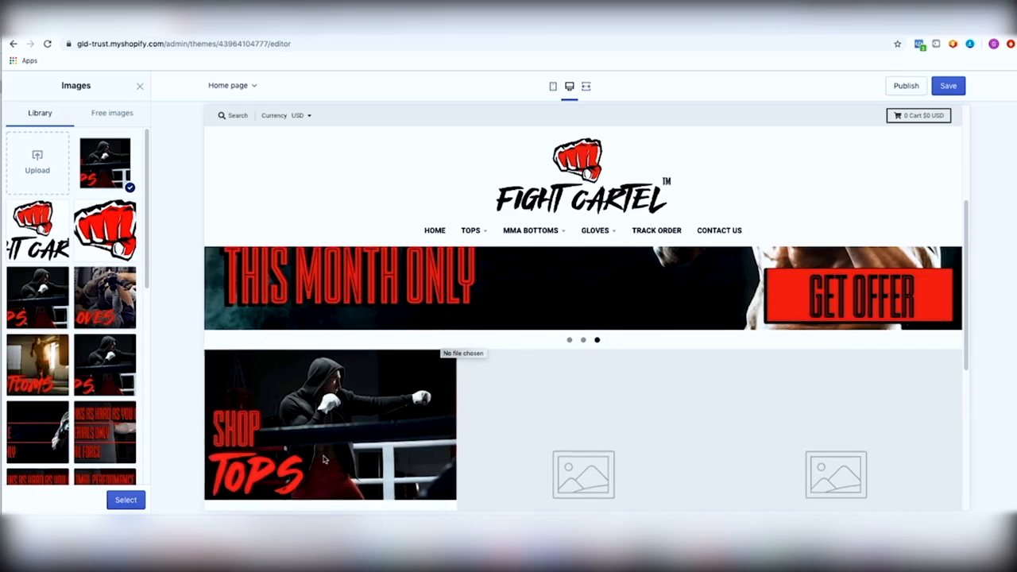
Use the SHOP TOPS image for the first tile and link it to MMA Tops
{"action": "left_click", "coordinate": [124, 498]}
{"action": "scroll", "coordinate": [82, 352], "scroll_direction": "down", "scroll_amount": 5}
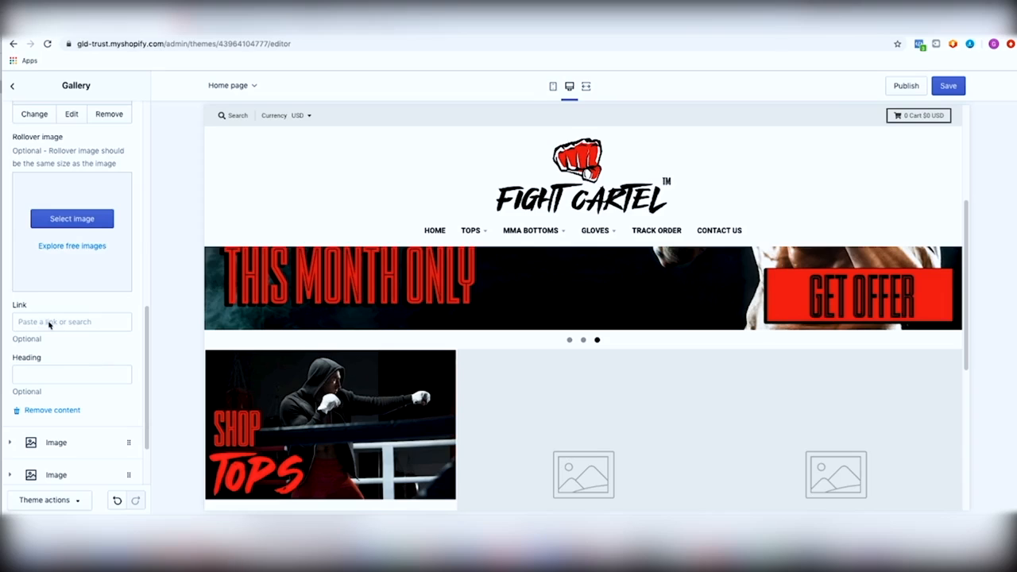
{"action": "left_click", "coordinate": [49, 323]}
{"action": "type", "text": "tops"}
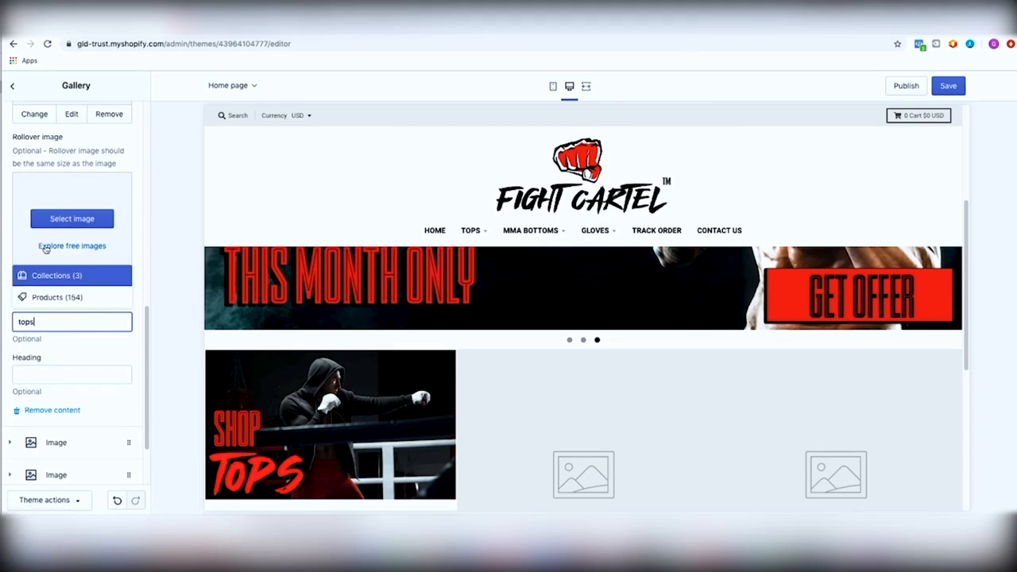
{"action": "left_click", "coordinate": [56, 273]}
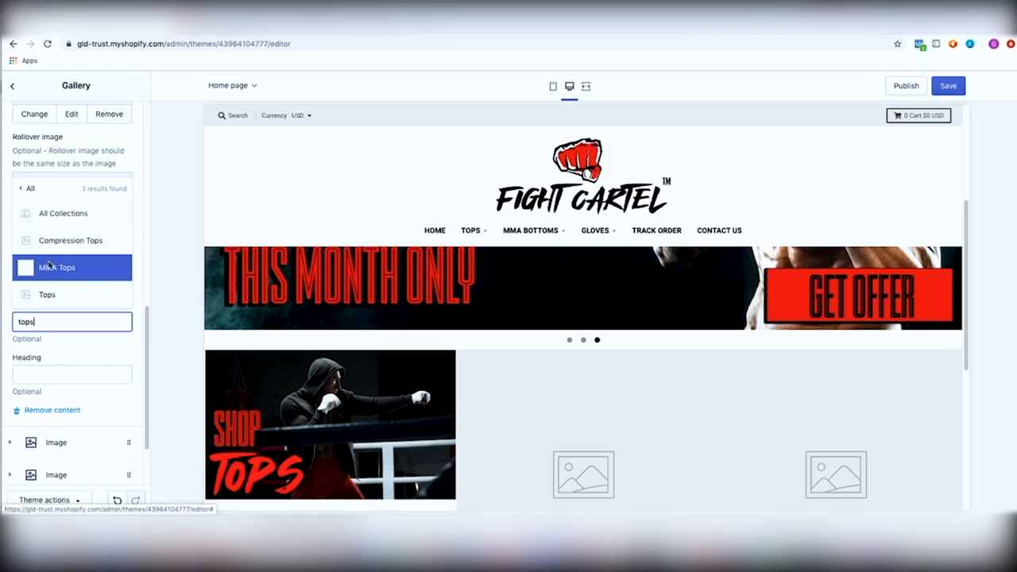
{"action": "left_click", "coordinate": [49, 266]}
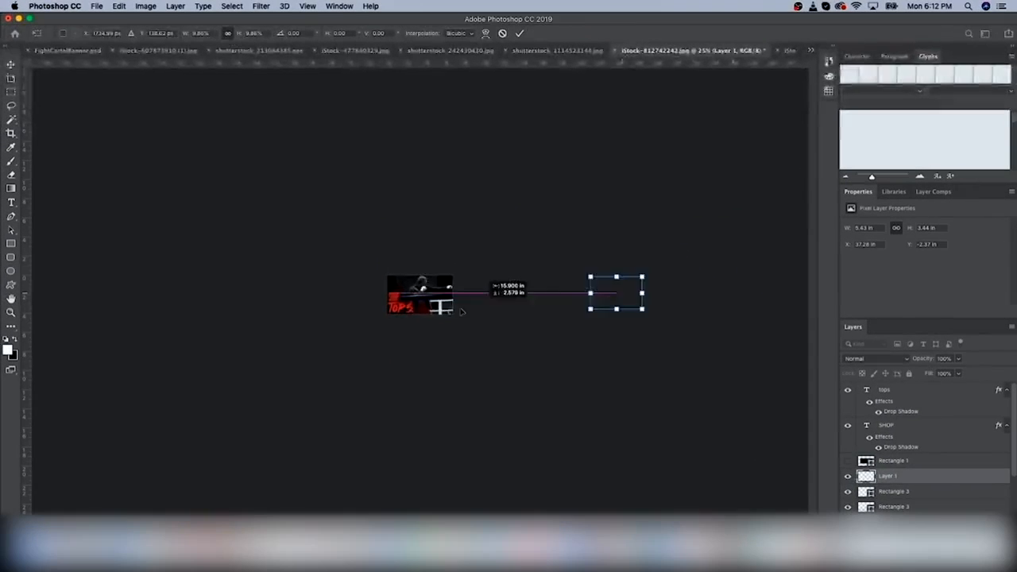
Free-transform the boxer photo, shrinking it and moving it to the left
{"action": "left_click_drag", "start_coordinate": [445, 291], "coordinate": [470, 272]}
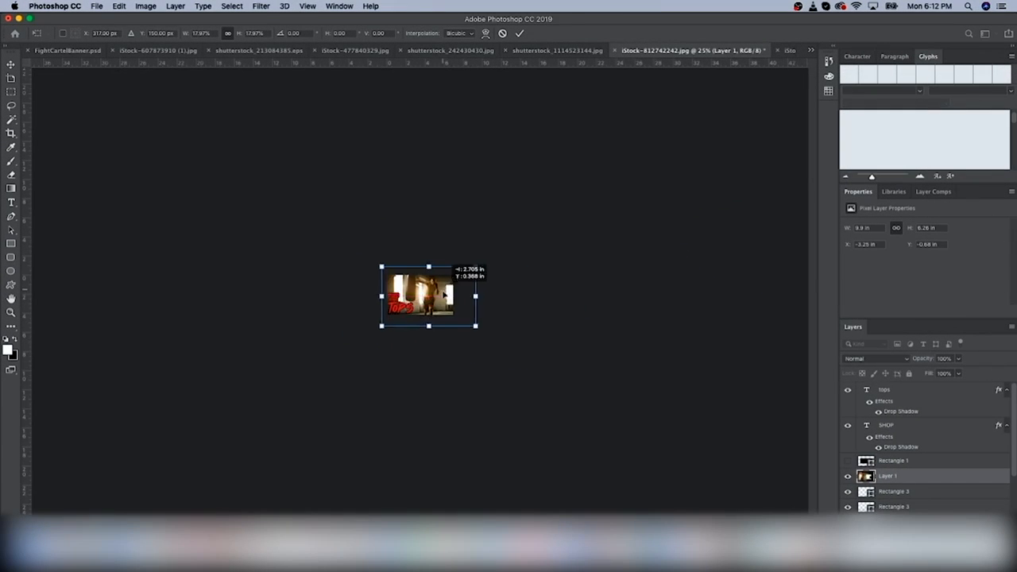
{"action": "key", "text": "super+plus"}
{"action": "left_click_drag", "start_coordinate": [660, 399], "coordinate": [591, 357]}
{"action": "left_click_drag", "start_coordinate": [473, 249], "coordinate": [420, 272]}
{"action": "key", "text": "Return"}
{"action": "left_click", "coordinate": [120, 6]}
{"action": "mouse_move", "coordinate": [139, 252]}
Mirror the boxer photo horizontally, fine-tune its position and size, and move Layer 1 below Rectangle 3
{"action": "left_click", "coordinate": [342, 375]}
{"action": "mouse_move", "coordinate": [586, 179]}
{"action": "left_mouse_down"}
{"action": "mouse_move", "coordinate": [553, 199]}
{"action": "mouse_move", "coordinate": [576, 183]}
{"action": "left_mouse_up"}
{"action": "mouse_move", "coordinate": [493, 266]}
{"action": "left_mouse_down"}
{"action": "mouse_move", "coordinate": [511, 266]}
{"action": "mouse_move", "coordinate": [498, 266]}
{"action": "left_mouse_up"}
{"action": "key", "text": "Return"}
{"action": "left_click_drag", "start_coordinate": [889, 478], "coordinate": [889, 509]}
Add a layer mask to the boxer photo, hide Layer 0, and prepare the gradient tool
{"action": "key", "text": "super+plus"}
{"action": "key", "text": "super+minus"}
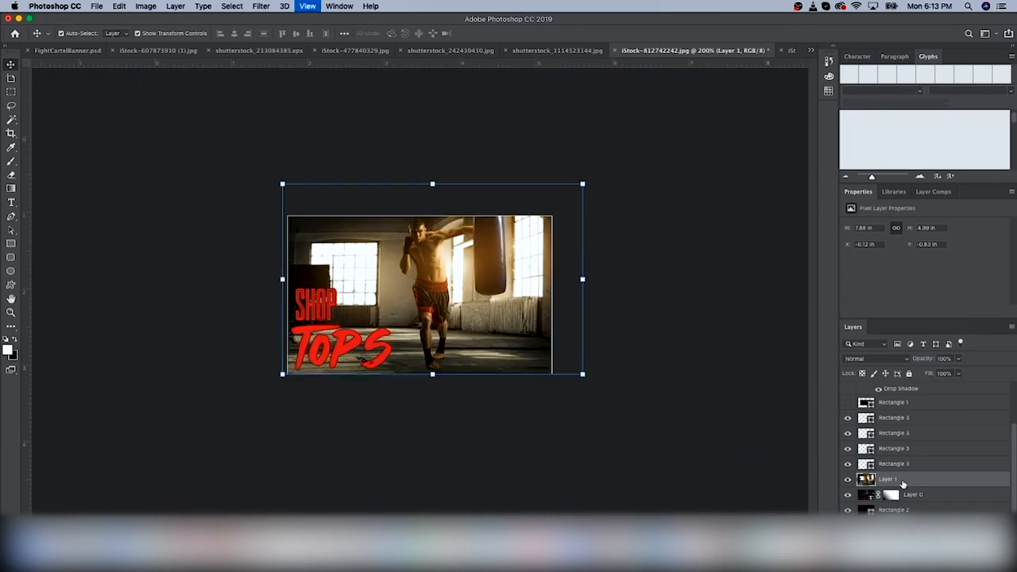
{"action": "scroll", "coordinate": [885, 409], "scroll_direction": "up", "scroll_amount": 5}
{"action": "scroll", "coordinate": [886, 408], "scroll_direction": "down", "scroll_amount": 5}
{"action": "left_click", "coordinate": [917, 521]}
{"action": "left_click", "coordinate": [848, 479]}
{"action": "left_click", "coordinate": [848, 494]}
{"action": "left_click", "coordinate": [847, 479]}
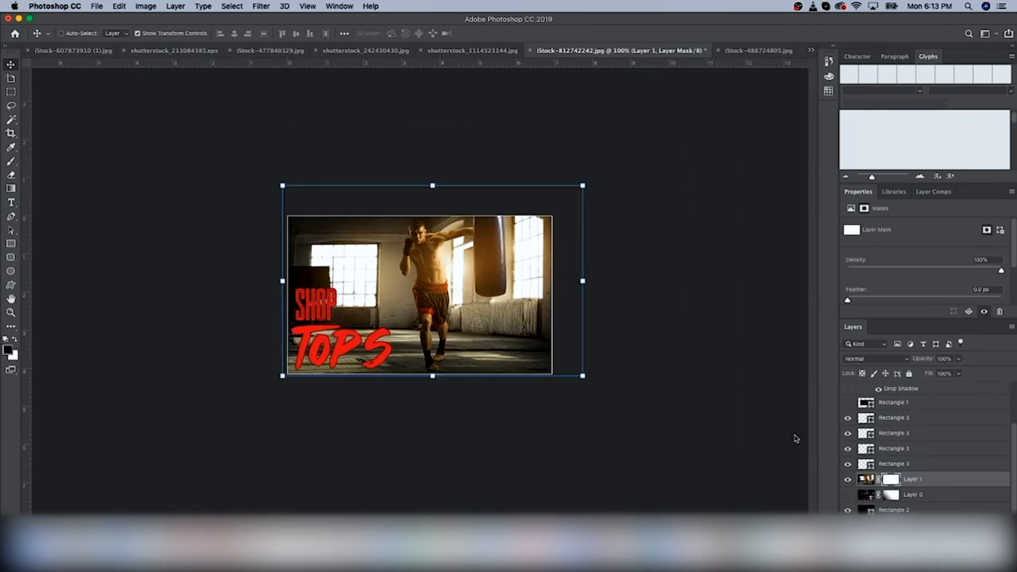
{"action": "key", "text": "g"}
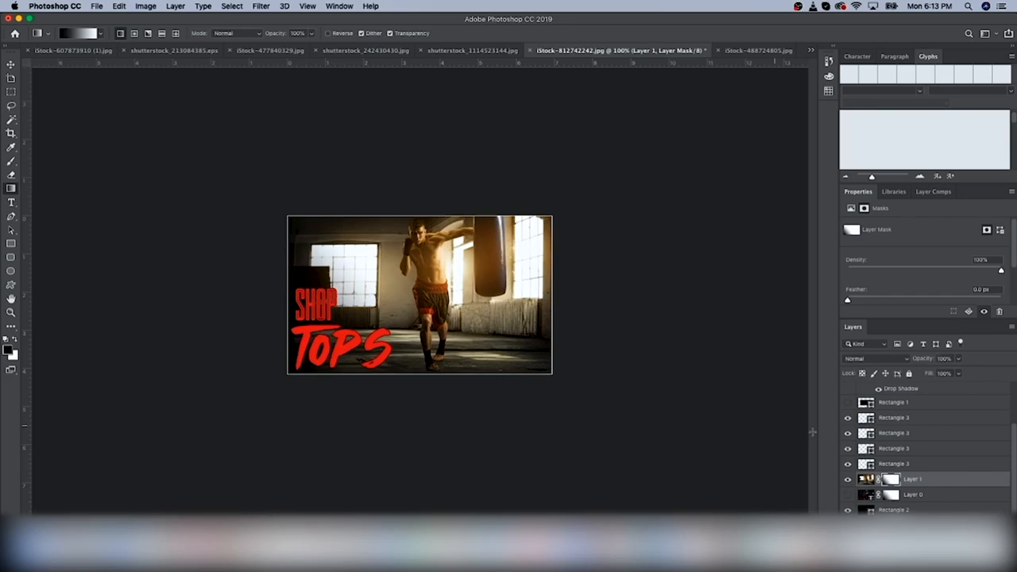
Retype the tile text as 'Bottoms', position it, and hide the tops text layer
{"action": "scroll", "coordinate": [888, 424], "scroll_direction": "up", "scroll_amount": 5}
{"action": "double_click", "coordinate": [866, 390]}
{"action": "type", "text": "Bottoms"}
{"action": "left_click", "coordinate": [11, 65]}
{"action": "left_click_drag", "start_coordinate": [370, 343], "coordinate": [410, 341]}
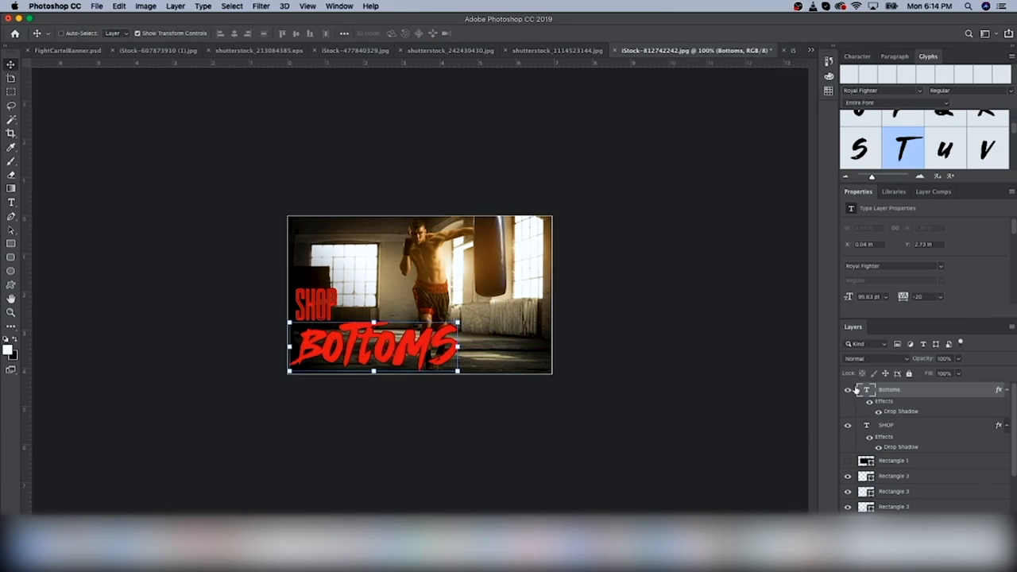
{"action": "key", "text": "shift+Left"}
{"action": "key", "text": "shift+Left"}
{"action": "key", "text": "shift+Left"}
{"action": "key", "text": "shift+Left"}
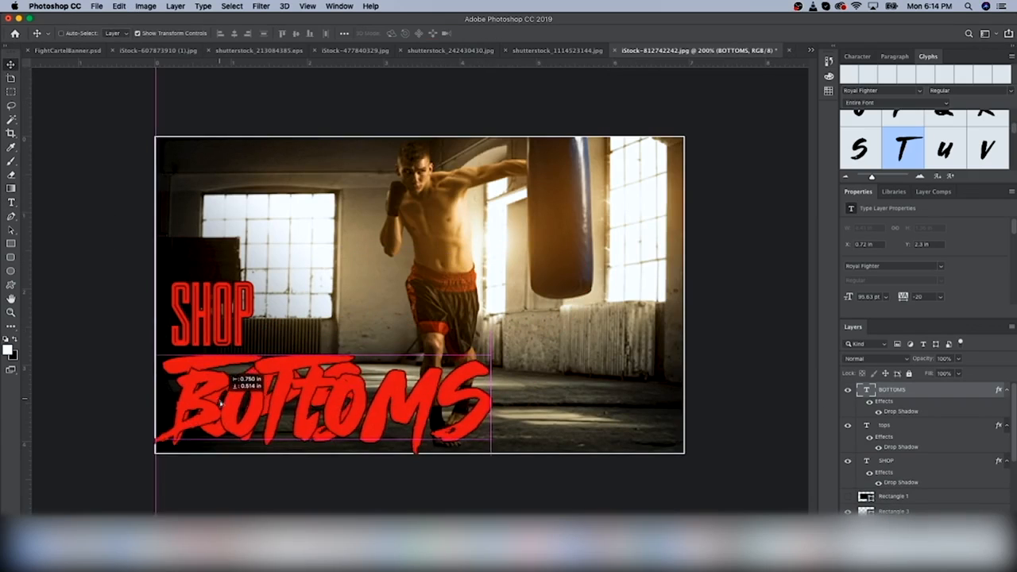
{"action": "left_click_drag", "start_coordinate": [221, 404], "coordinate": [228, 399]}
{"action": "left_click", "coordinate": [848, 425]}
{"action": "key", "text": "super+h"}
{"action": "key", "text": "super+minus"}
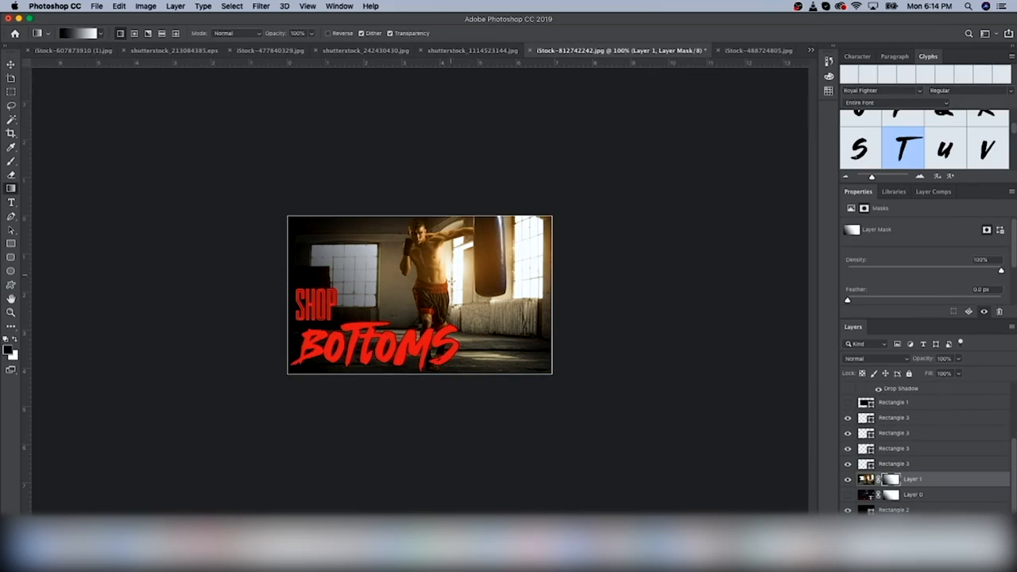
Save the tile as a PNG named 'FightCartel' via Save As
{"action": "left_click", "coordinate": [96, 6]}
{"action": "left_click", "coordinate": [140, 113]}
{"action": "left_click", "coordinate": [633, 183]}
{"action": "left_click", "coordinate": [631, 326]}
{"action": "type", "text": "FightCartel.png"}
{"action": "key", "text": "Return"}
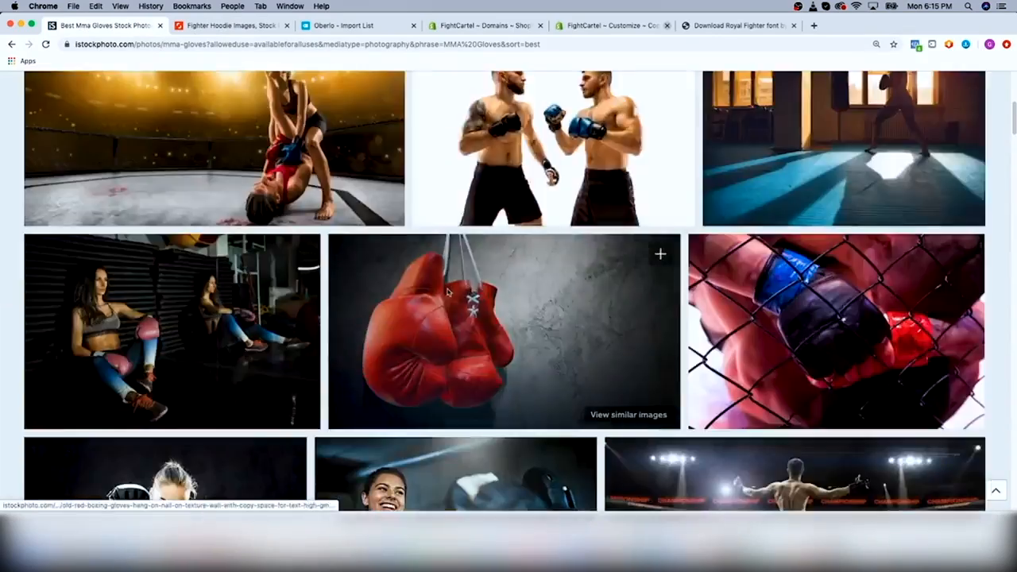
Scroll through the MMA Gloves results and open the grappling photo's detail page
{"action": "scroll", "coordinate": [470, 282], "scroll_direction": "down", "scroll_amount": 15}
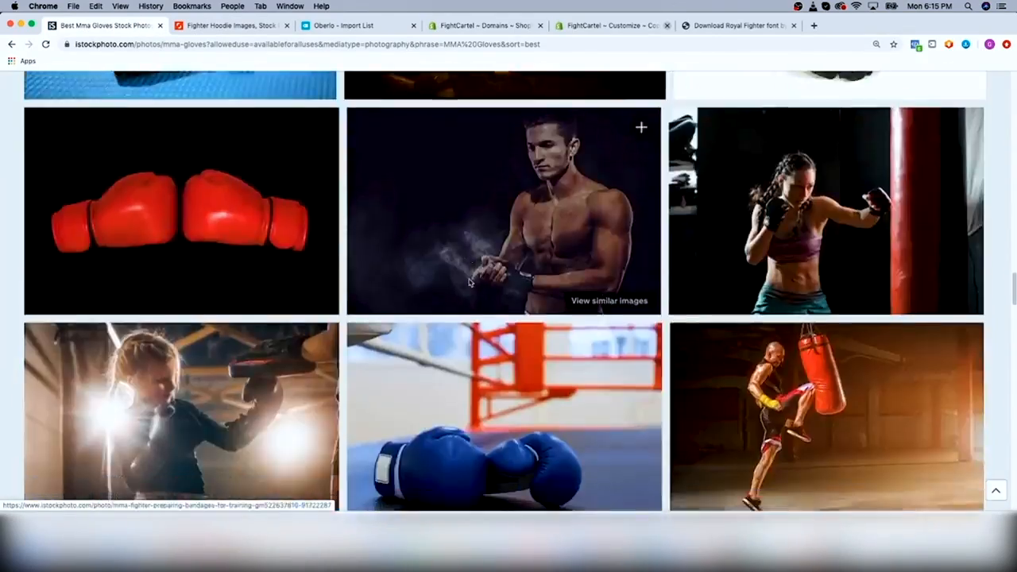
{"action": "scroll", "coordinate": [469, 282], "scroll_direction": "down", "scroll_amount": 10}
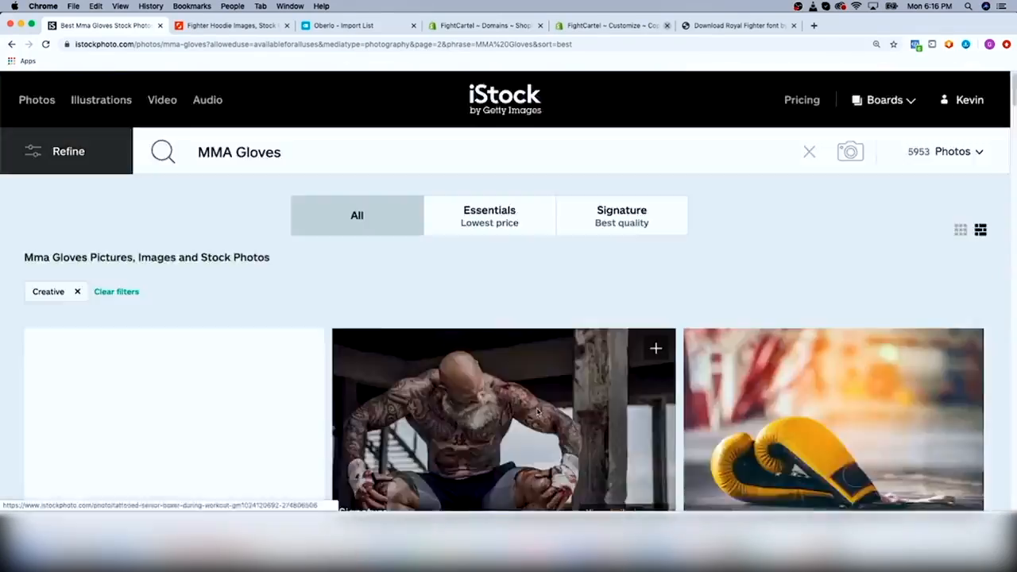
{"action": "scroll", "coordinate": [602, 320], "scroll_direction": "down", "scroll_amount": 5}
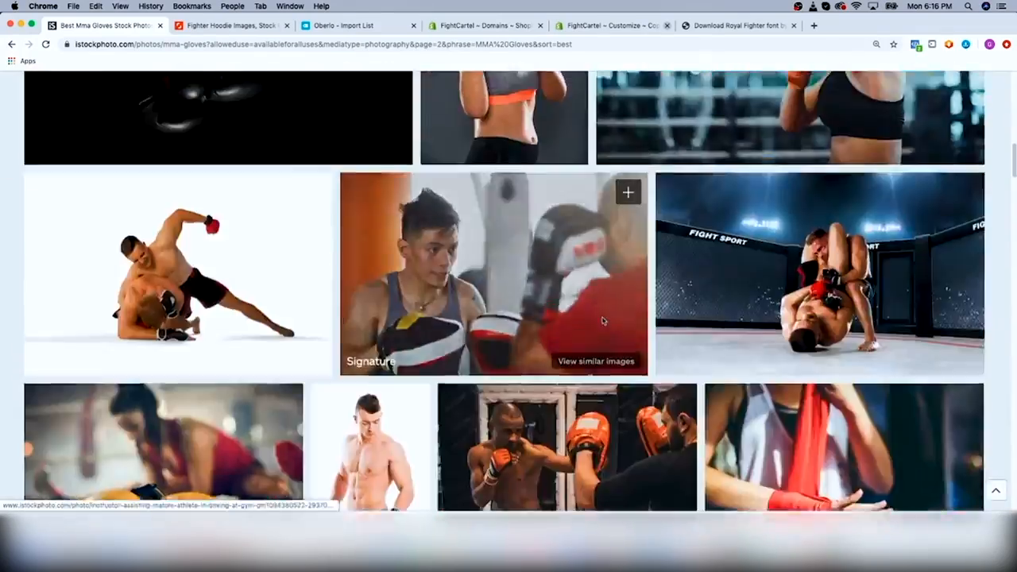
{"action": "scroll", "coordinate": [602, 320], "scroll_direction": "down", "scroll_amount": 10}
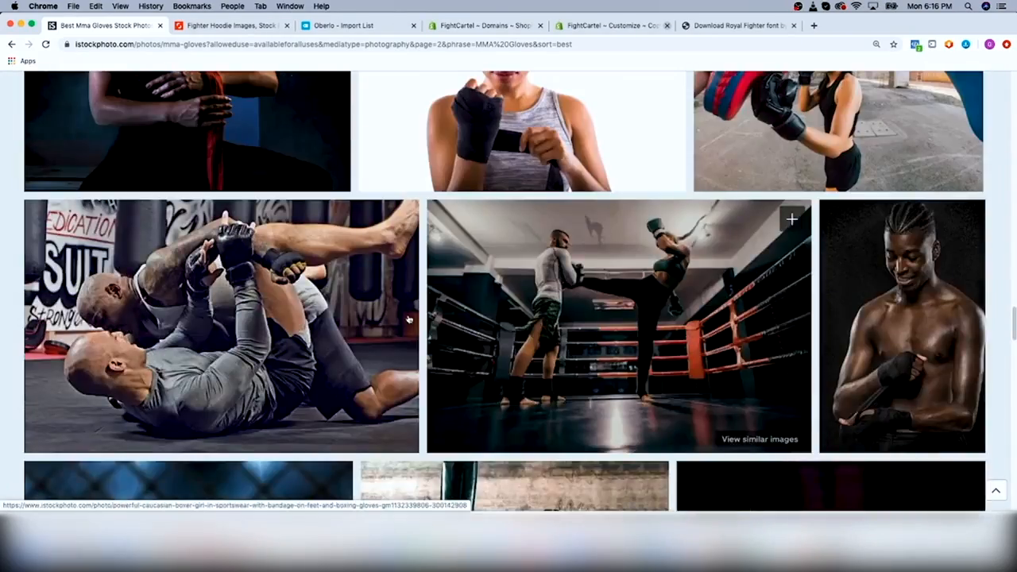
{"action": "left_click", "coordinate": [408, 319]}
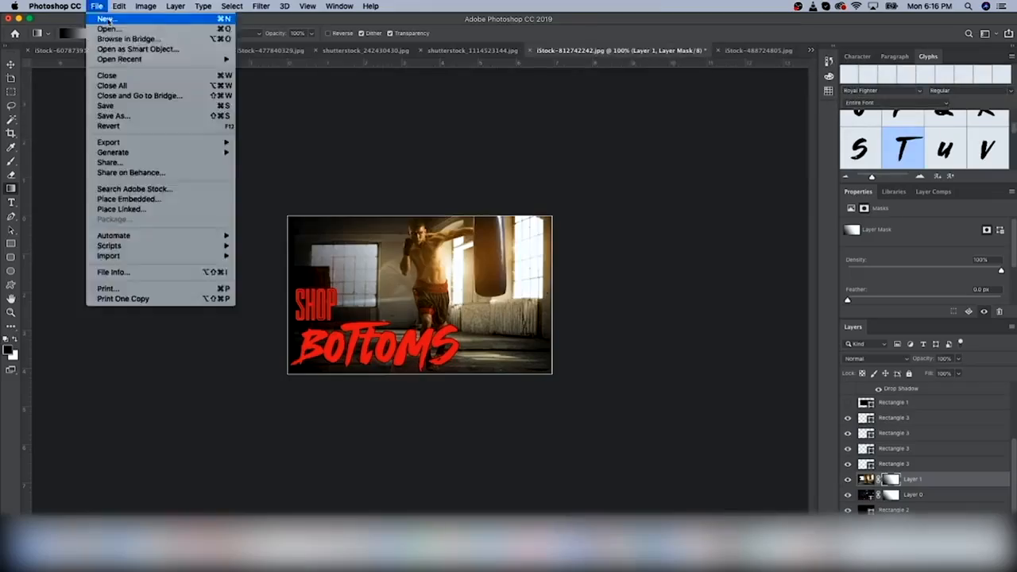
Open the downloaded grappling photo in the tile and hide Layers 1 and 0
{"action": "left_click", "coordinate": [124, 30]}
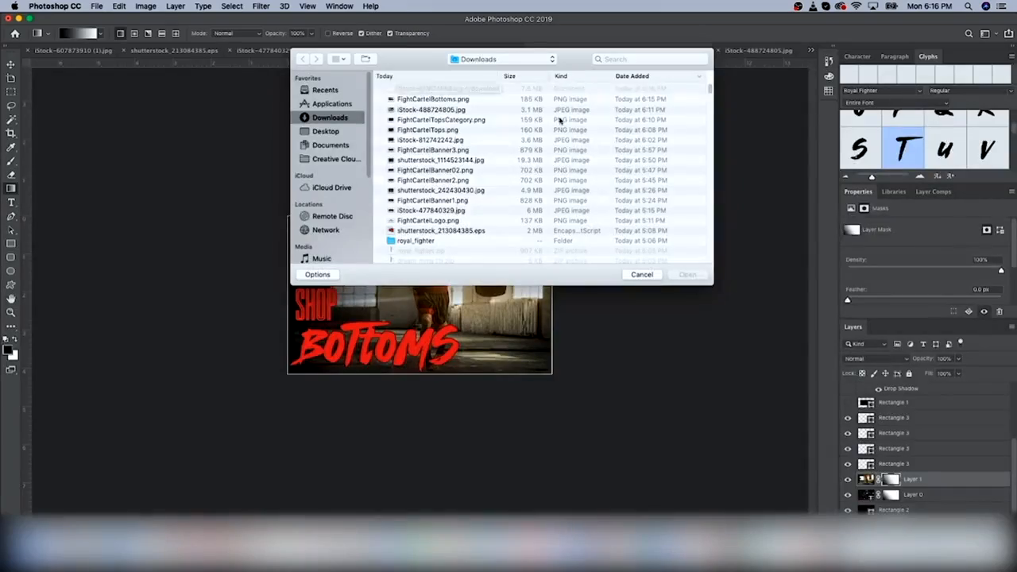
{"action": "double_click", "coordinate": [433, 88]}
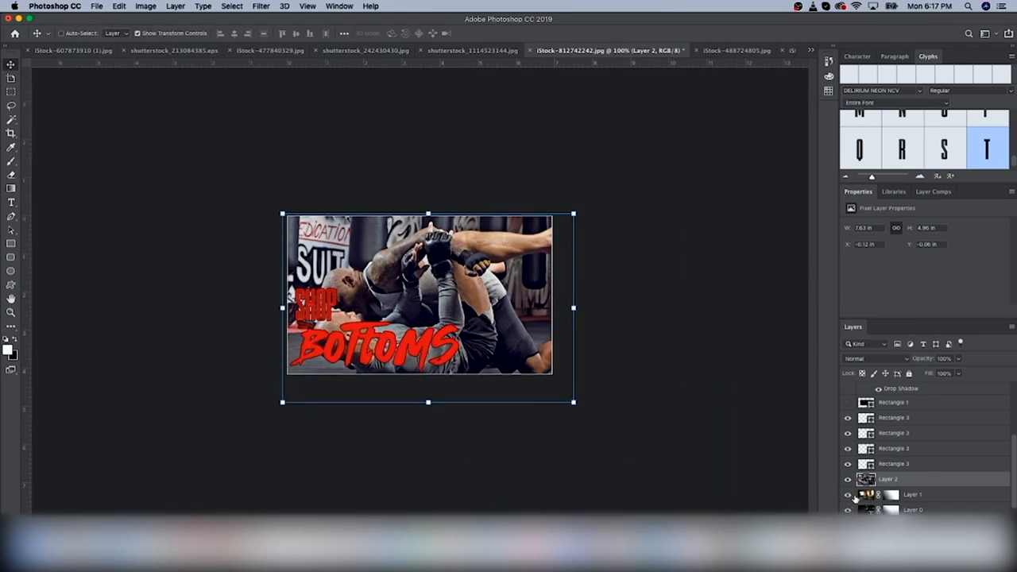
{"action": "left_click", "coordinate": [848, 495]}
{"action": "left_click", "coordinate": [848, 510]}
Add a gradient-faded layer mask to the grappling photo and start retyping the text as 'GLOB'
{"action": "left_click", "coordinate": [911, 521]}
{"action": "left_click", "coordinate": [11, 189]}
{"action": "key", "text": "super+z"}
{"action": "left_click_drag", "start_coordinate": [288, 372], "coordinate": [467, 311]}
{"action": "key", "text": "super+z"}
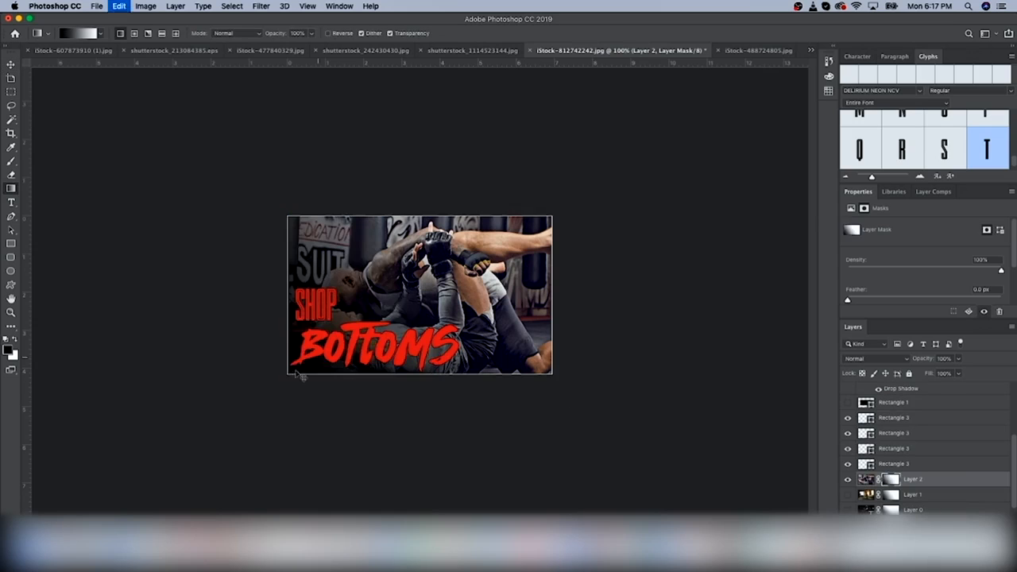
{"action": "type", "text": "GLOB"}
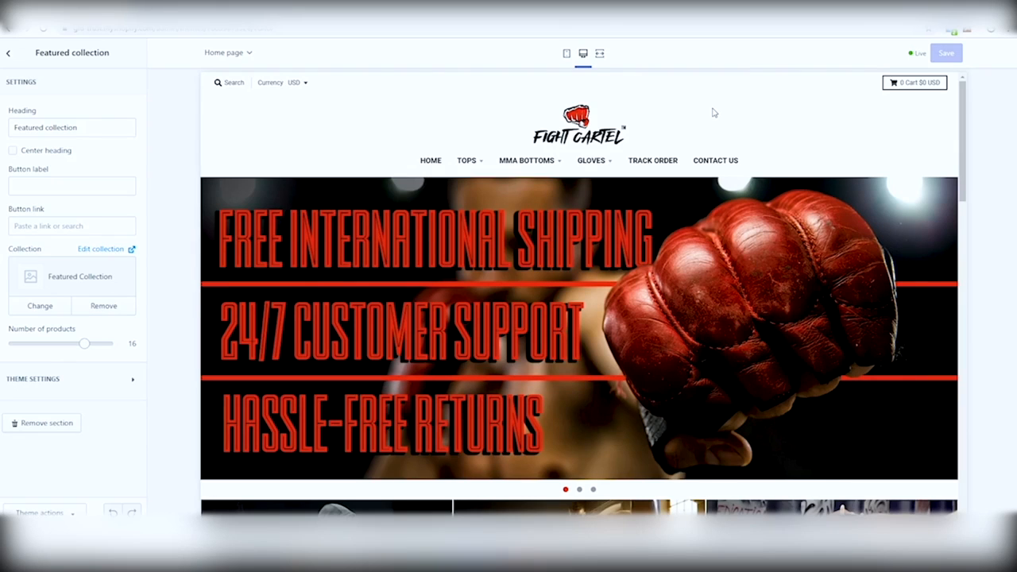
Return to the theme sections list and view the second and third slideshow banners
{"action": "scroll", "coordinate": [680, 218], "scroll_direction": "down", "scroll_amount": 2}
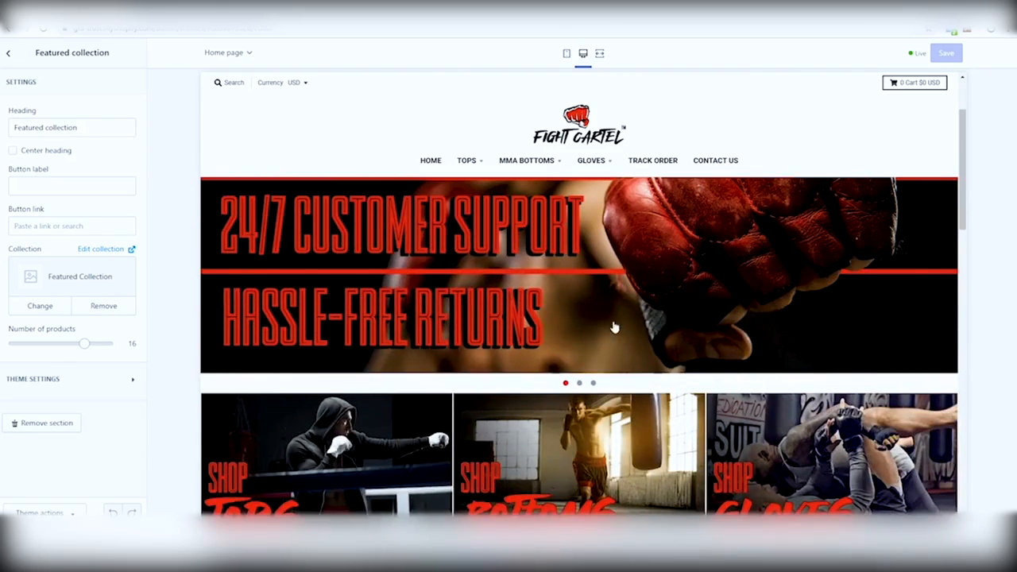
{"action": "left_click", "coordinate": [12, 53]}
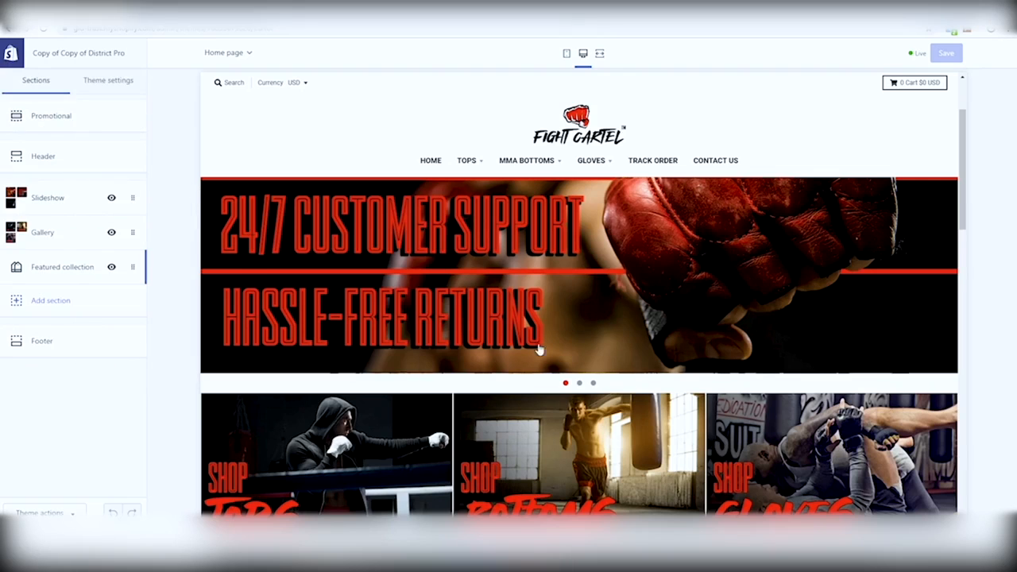
{"action": "left_click", "coordinate": [580, 384]}
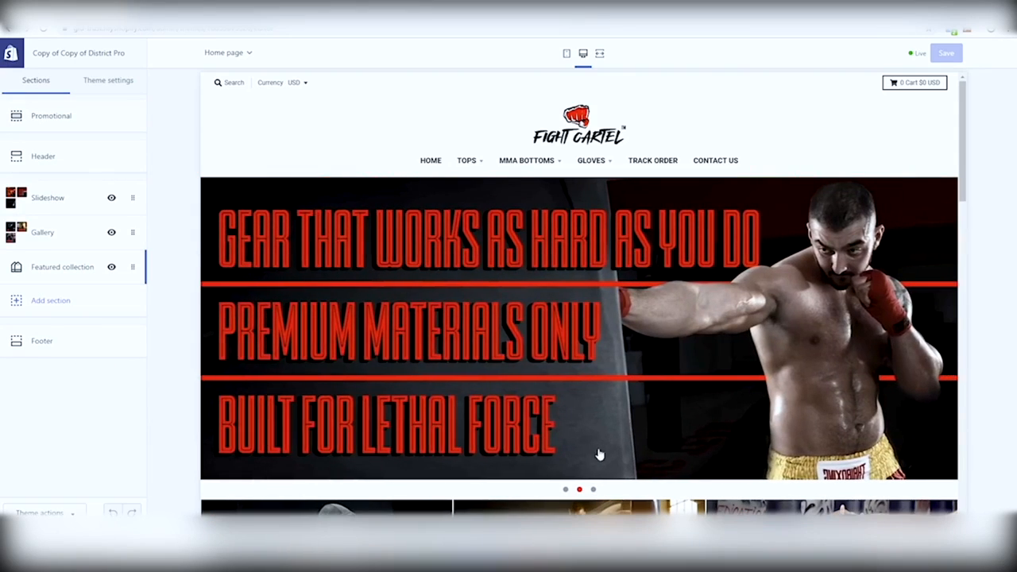
{"action": "left_click", "coordinate": [594, 490]}
Scroll the desktop preview to review the SHOP tiles and the featured collection
{"action": "scroll", "coordinate": [597, 345], "scroll_direction": "down", "scroll_amount": 4}
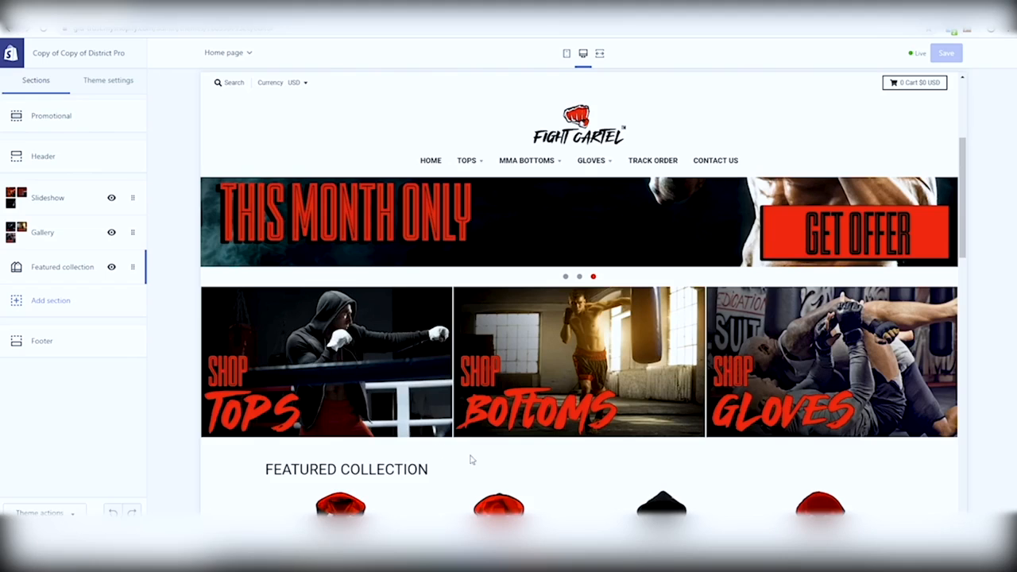
{"action": "scroll", "coordinate": [516, 289], "scroll_direction": "down", "scroll_amount": 5}
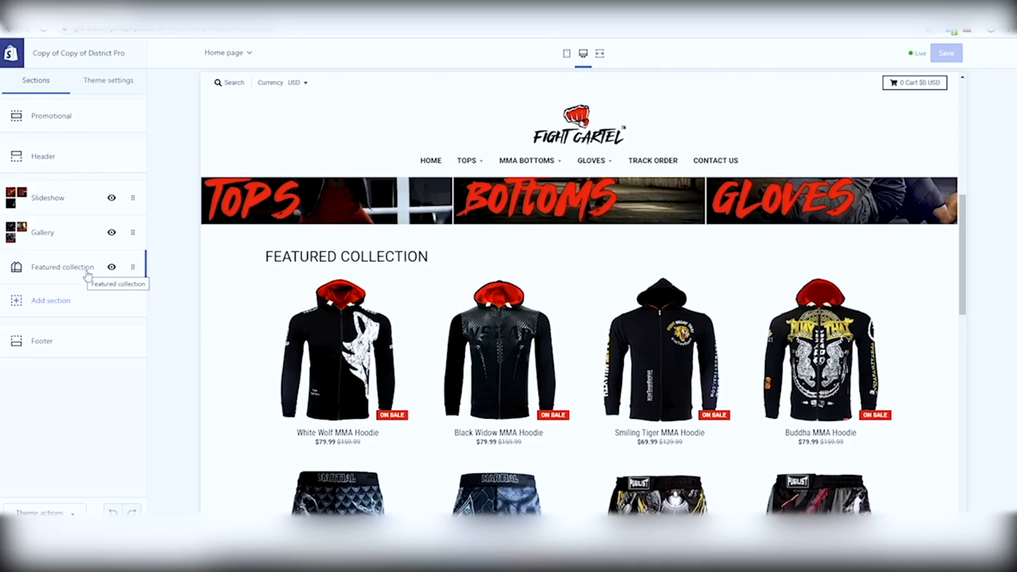
{"action": "scroll", "coordinate": [424, 295], "scroll_direction": "down", "scroll_amount": 4}
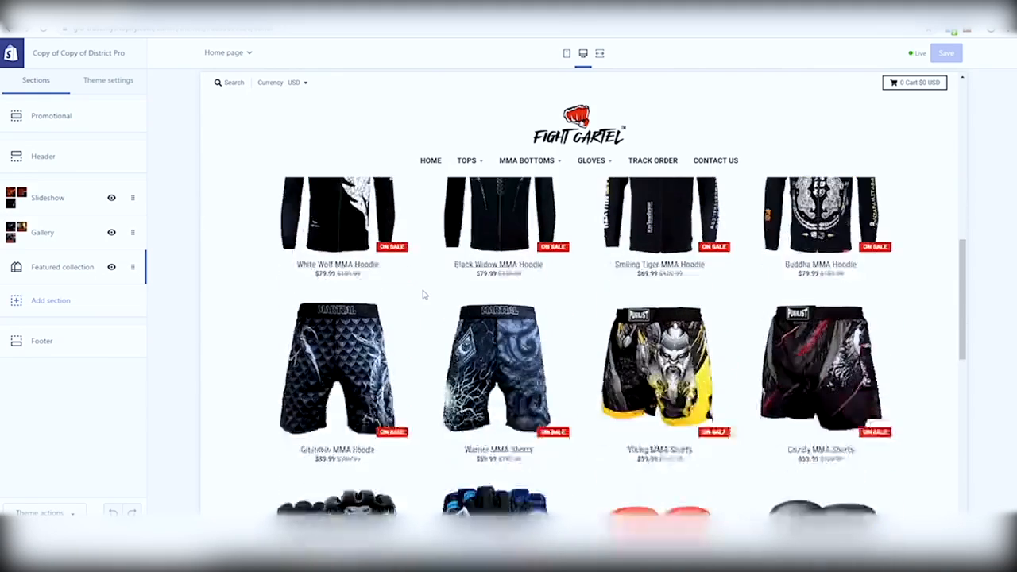
{"action": "scroll", "coordinate": [424, 295], "scroll_direction": "down", "scroll_amount": 10}
{"action": "scroll", "coordinate": [652, 369], "scroll_direction": "up", "scroll_amount": 6}
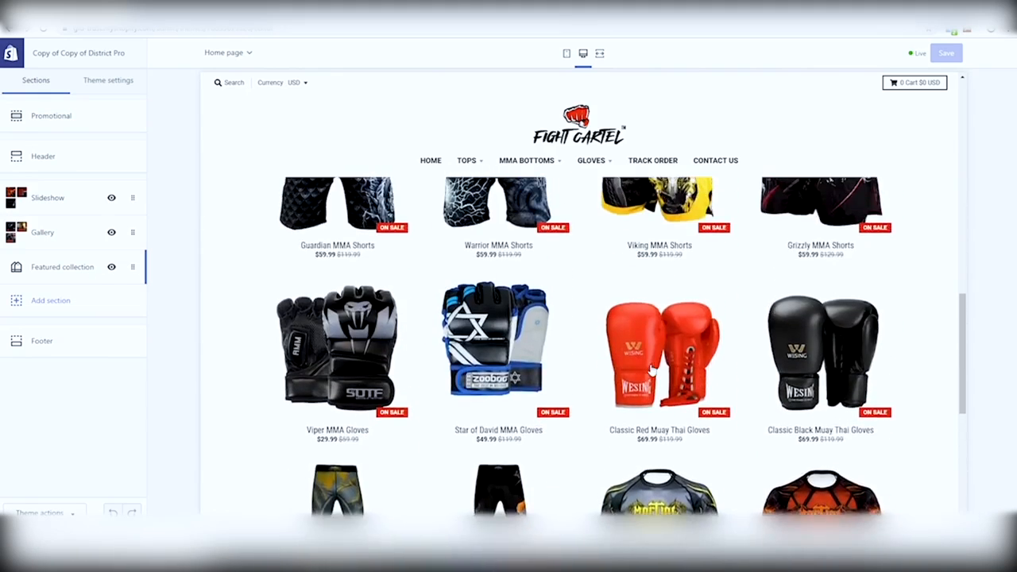
{"action": "scroll", "coordinate": [651, 370], "scroll_direction": "up", "scroll_amount": 8}
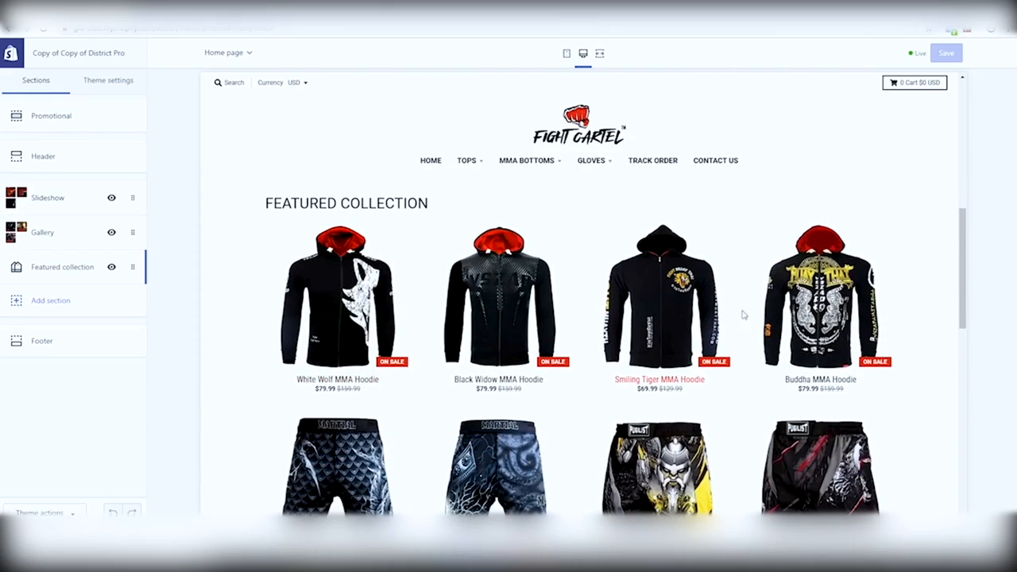
{"action": "scroll", "coordinate": [847, 307], "scroll_direction": "down", "scroll_amount": 6}
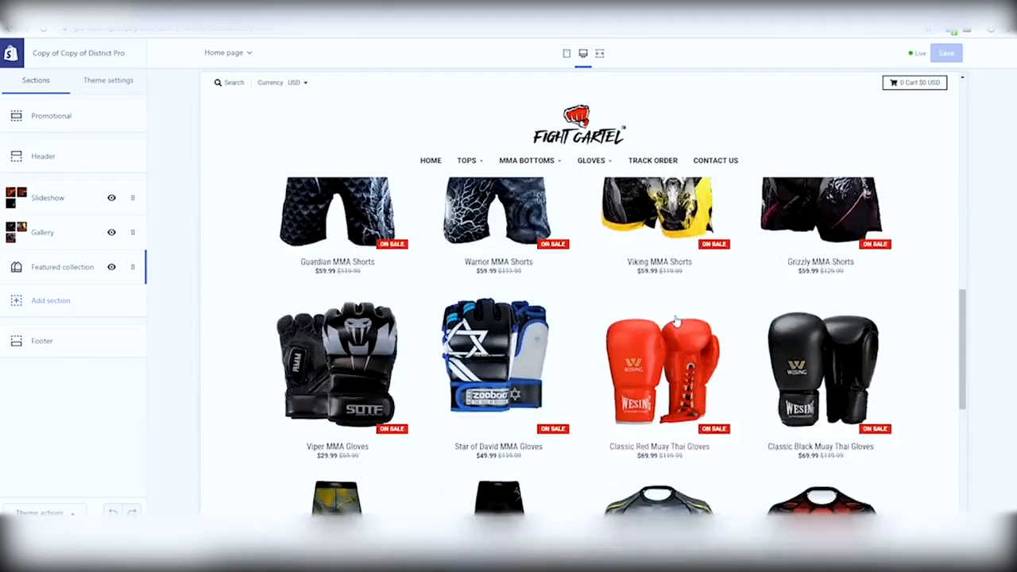
{"action": "scroll", "coordinate": [676, 320], "scroll_direction": "down", "scroll_amount": 3}
{"action": "scroll", "coordinate": [680, 363], "scroll_direction": "up", "scroll_amount": 4}
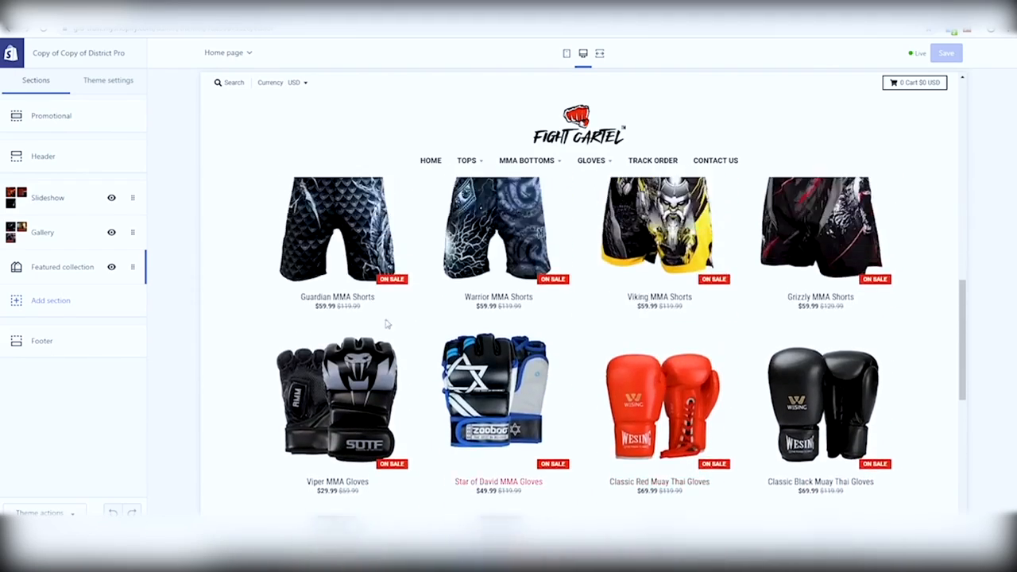
{"action": "scroll", "coordinate": [822, 358], "scroll_direction": "up", "scroll_amount": 4}
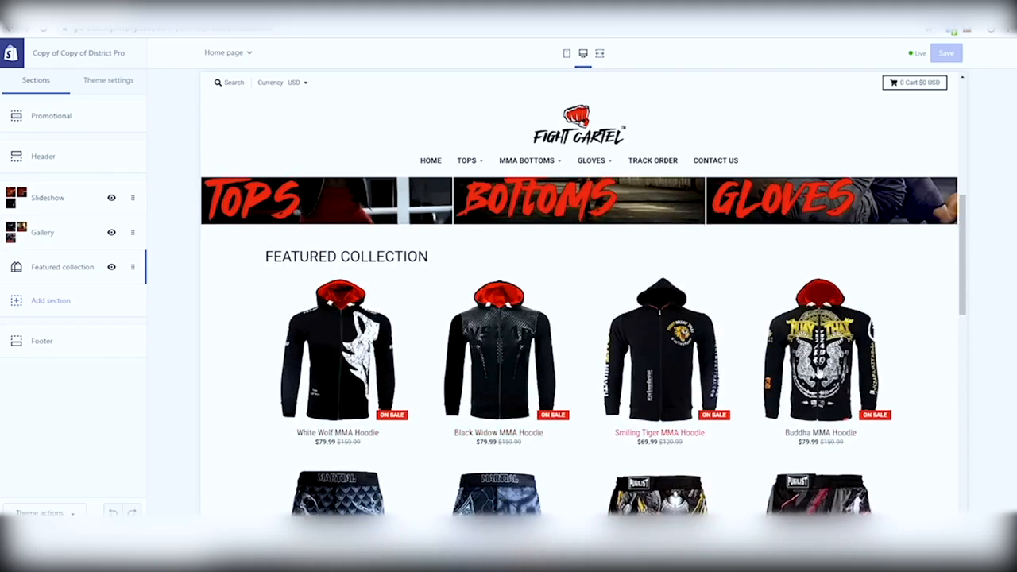
{"action": "scroll", "coordinate": [642, 349], "scroll_direction": "up", "scroll_amount": 2}
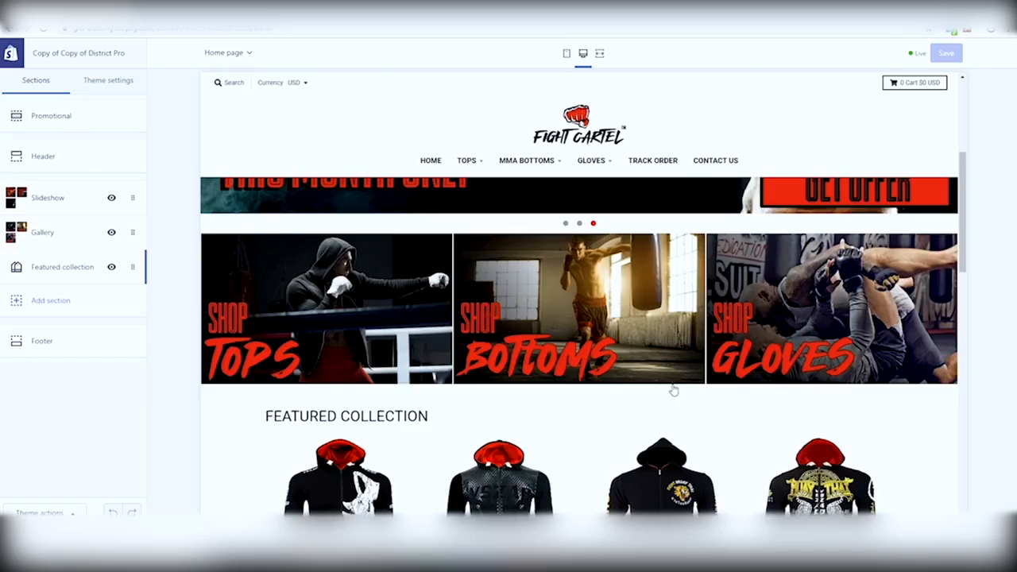
{"action": "scroll", "coordinate": [673, 390], "scroll_direction": "up", "scroll_amount": 4}
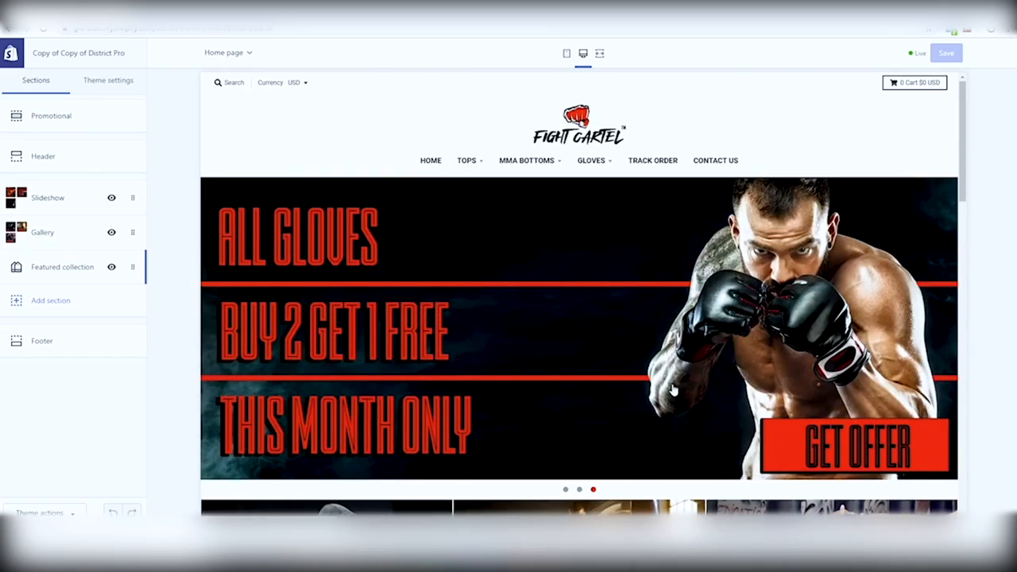
Switch to the mobile preview and scroll through the slideshow, SHOP tiles and product grid
{"action": "left_click", "coordinate": [567, 55]}
{"action": "scroll", "coordinate": [618, 262], "scroll_direction": "down", "scroll_amount": 10}
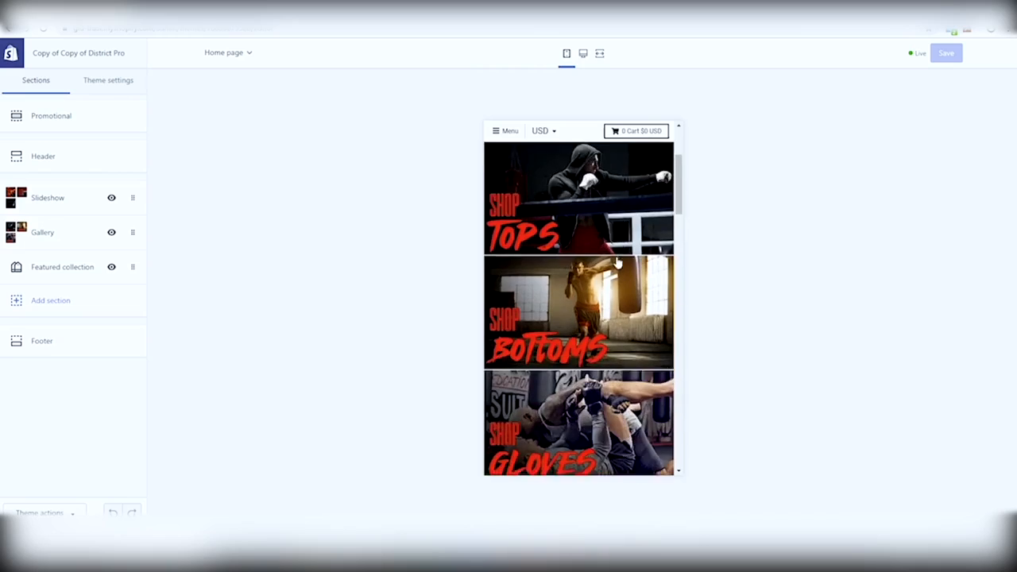
{"action": "scroll", "coordinate": [618, 263], "scroll_direction": "down", "scroll_amount": 5}
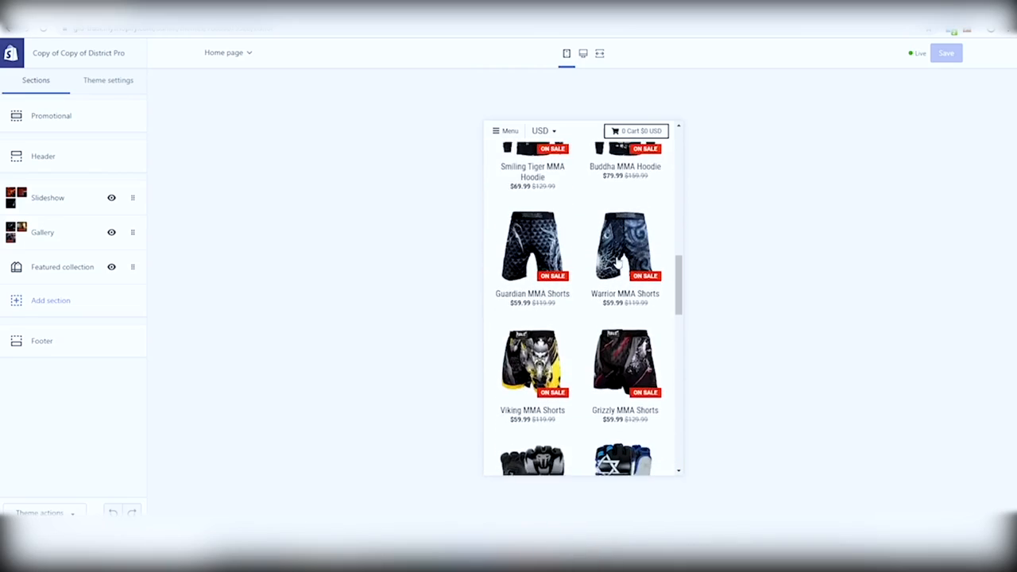
{"action": "scroll", "coordinate": [618, 262], "scroll_direction": "down", "scroll_amount": 3}
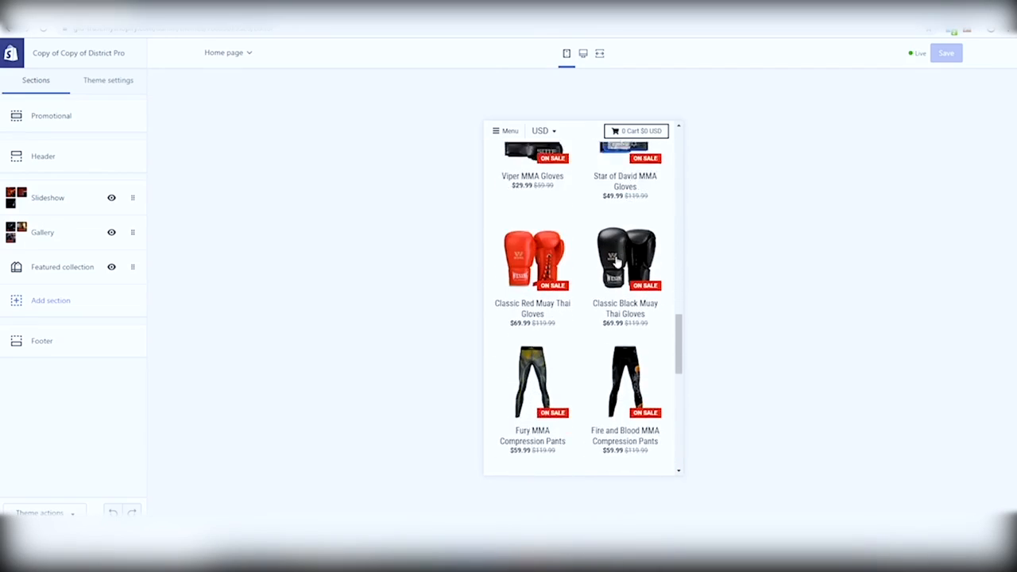
{"action": "scroll", "coordinate": [618, 263], "scroll_direction": "up", "scroll_amount": 6}
{"action": "scroll", "coordinate": [618, 262], "scroll_direction": "up", "scroll_amount": 8}
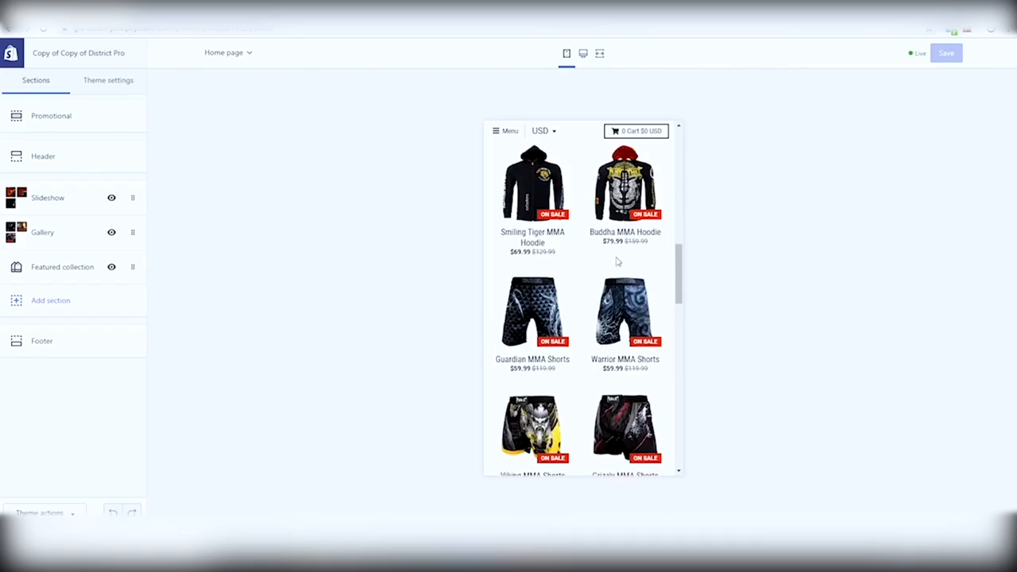
{"action": "scroll", "coordinate": [618, 262], "scroll_direction": "up", "scroll_amount": 5}
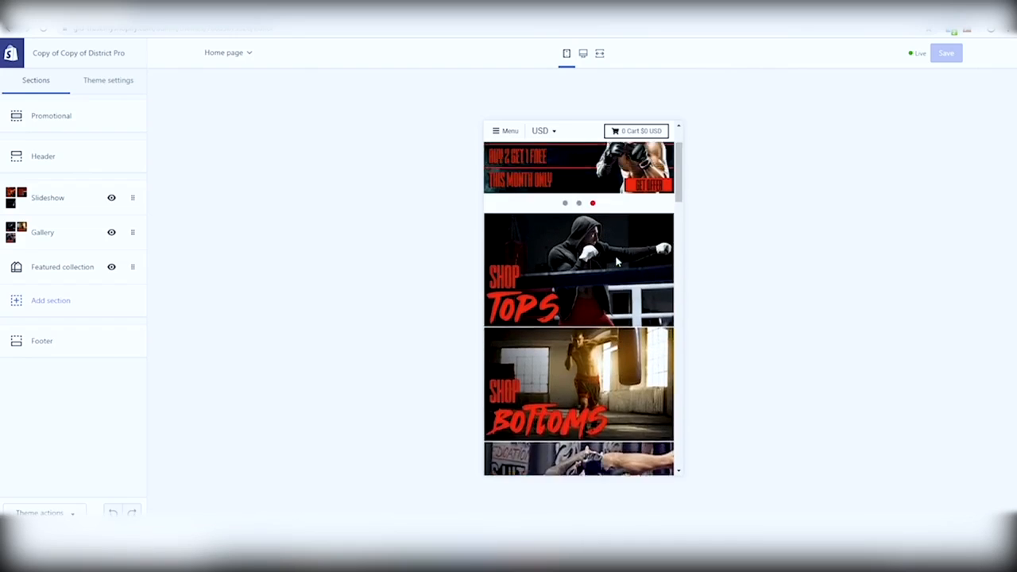